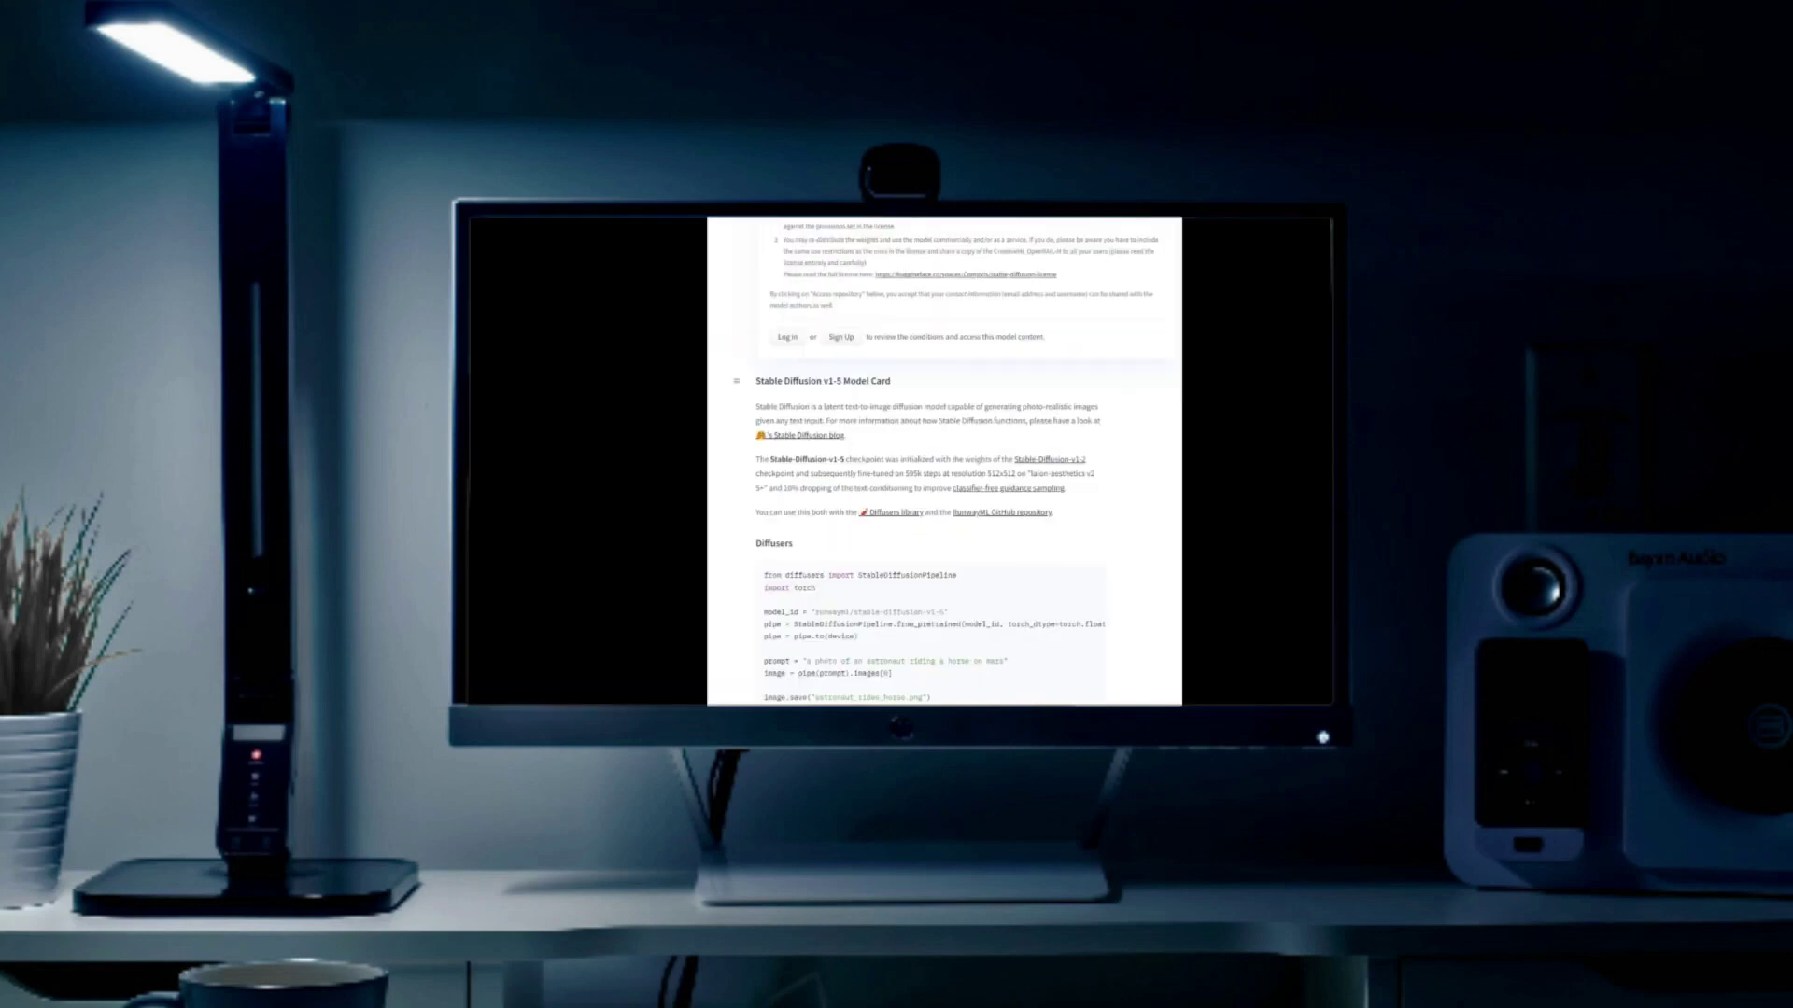
- Scroll the v1-5 model card down to the Original GitHub Repository download links
scroll(944, 461, "down", 5)
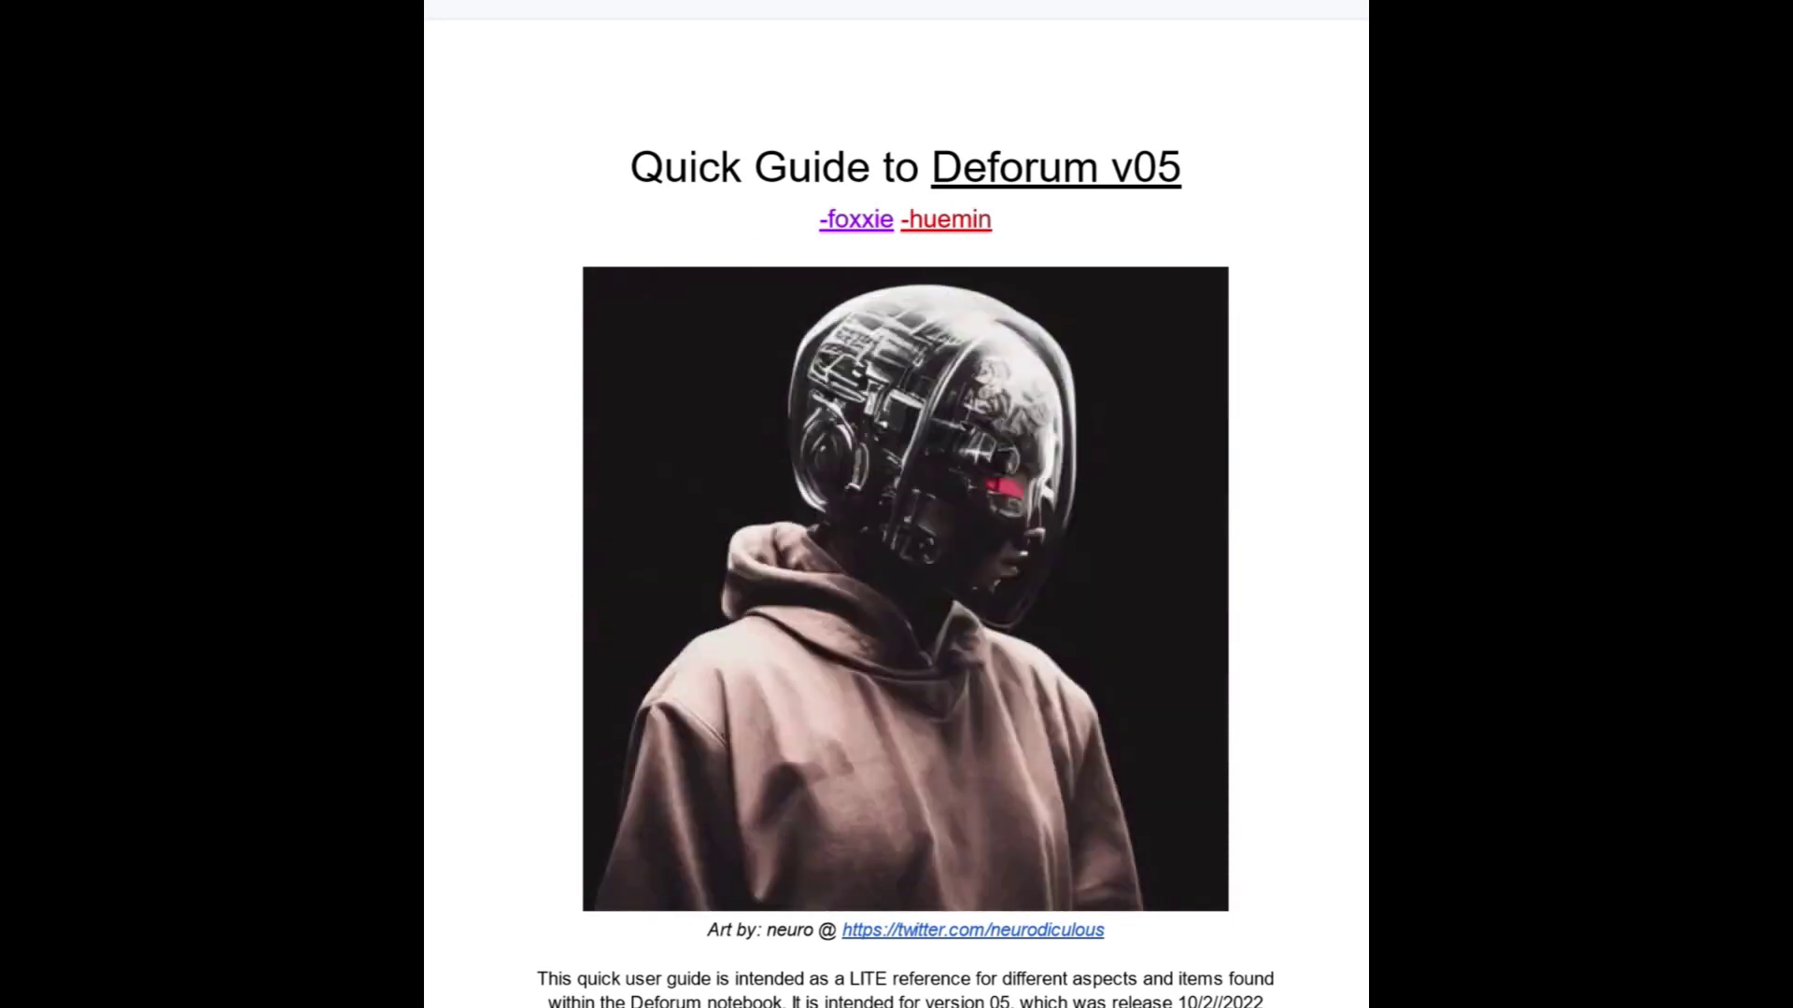
- Scroll the Deforum guide past the intro, license and Change Log to Model Download (Manual)
scroll(896, 467, "down", 5)
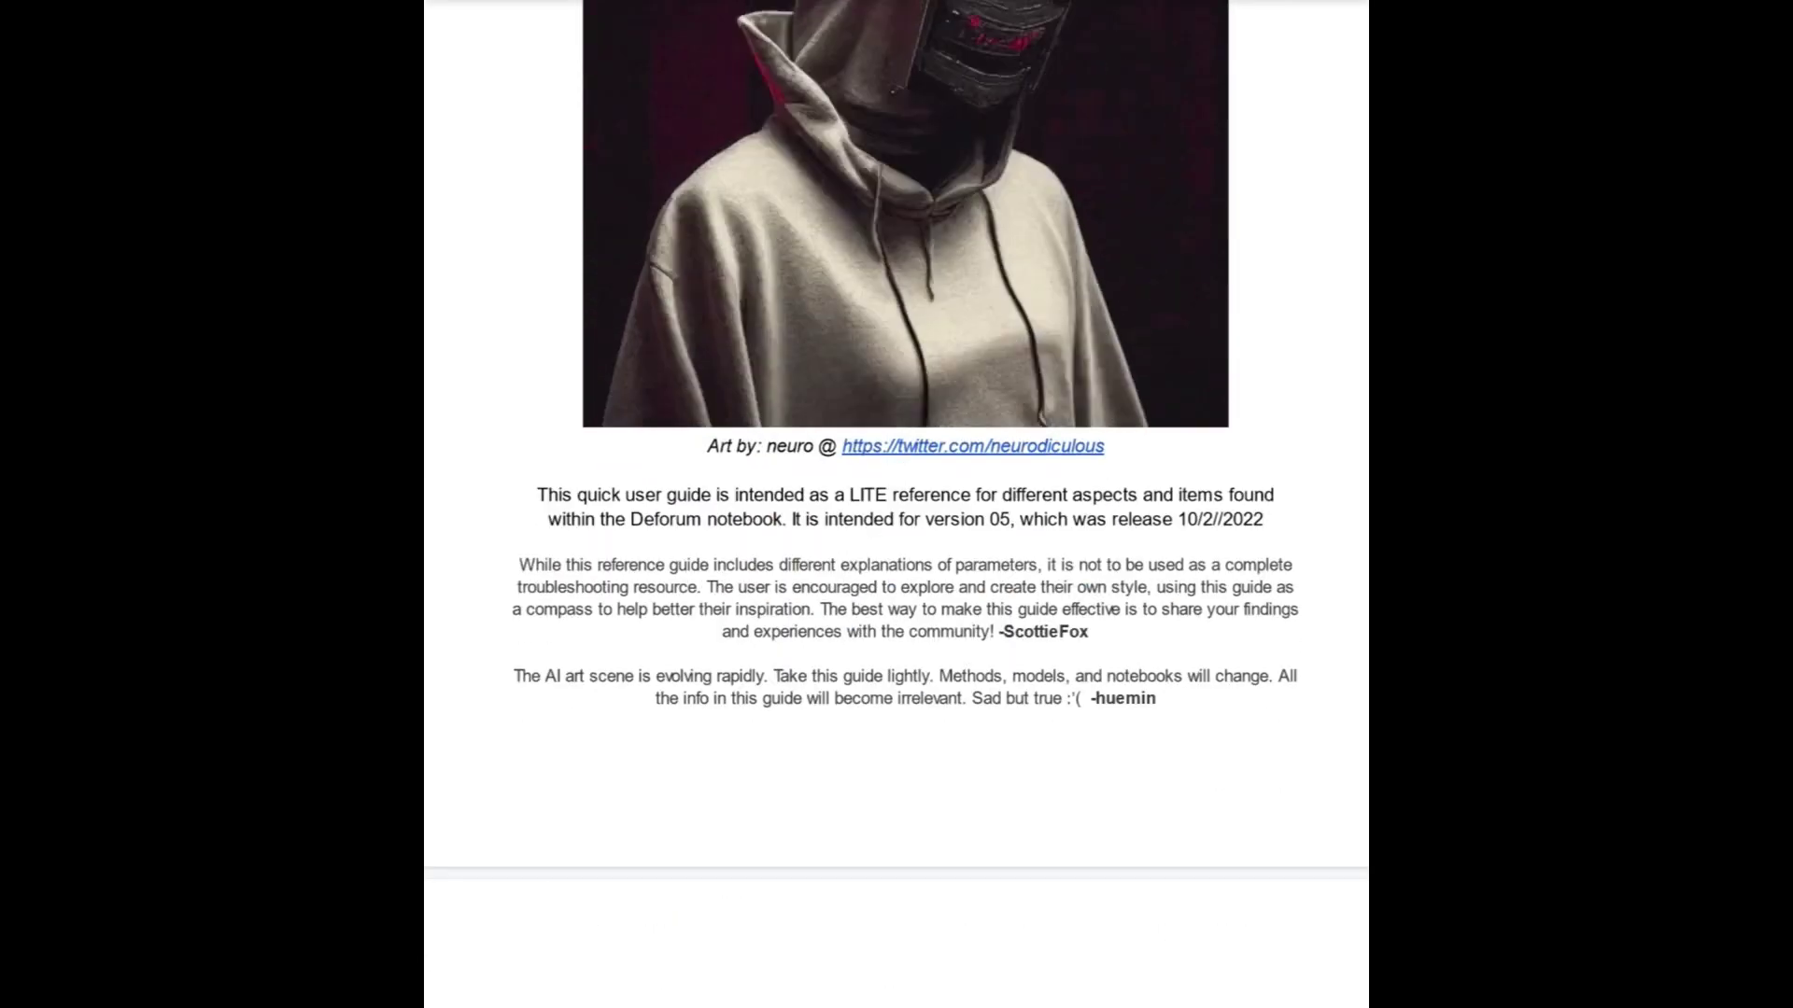
scroll(896, 467, "down", 15)
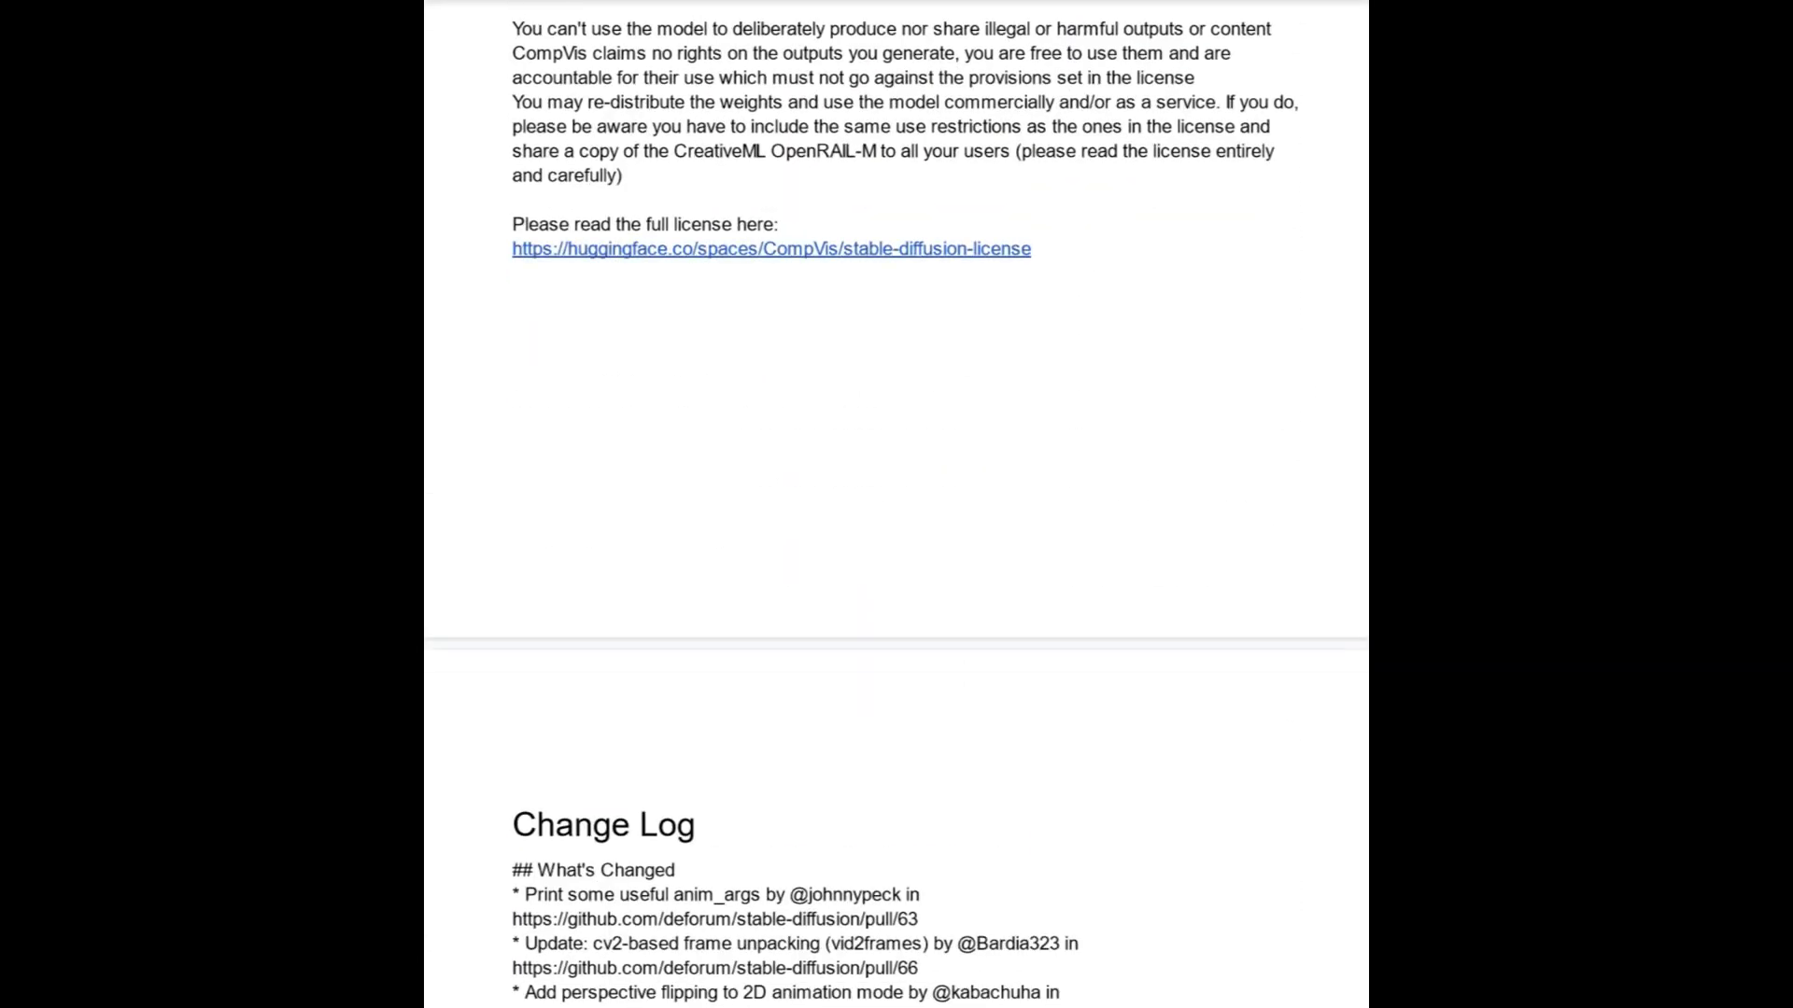
scroll(896, 504, "down", 15)
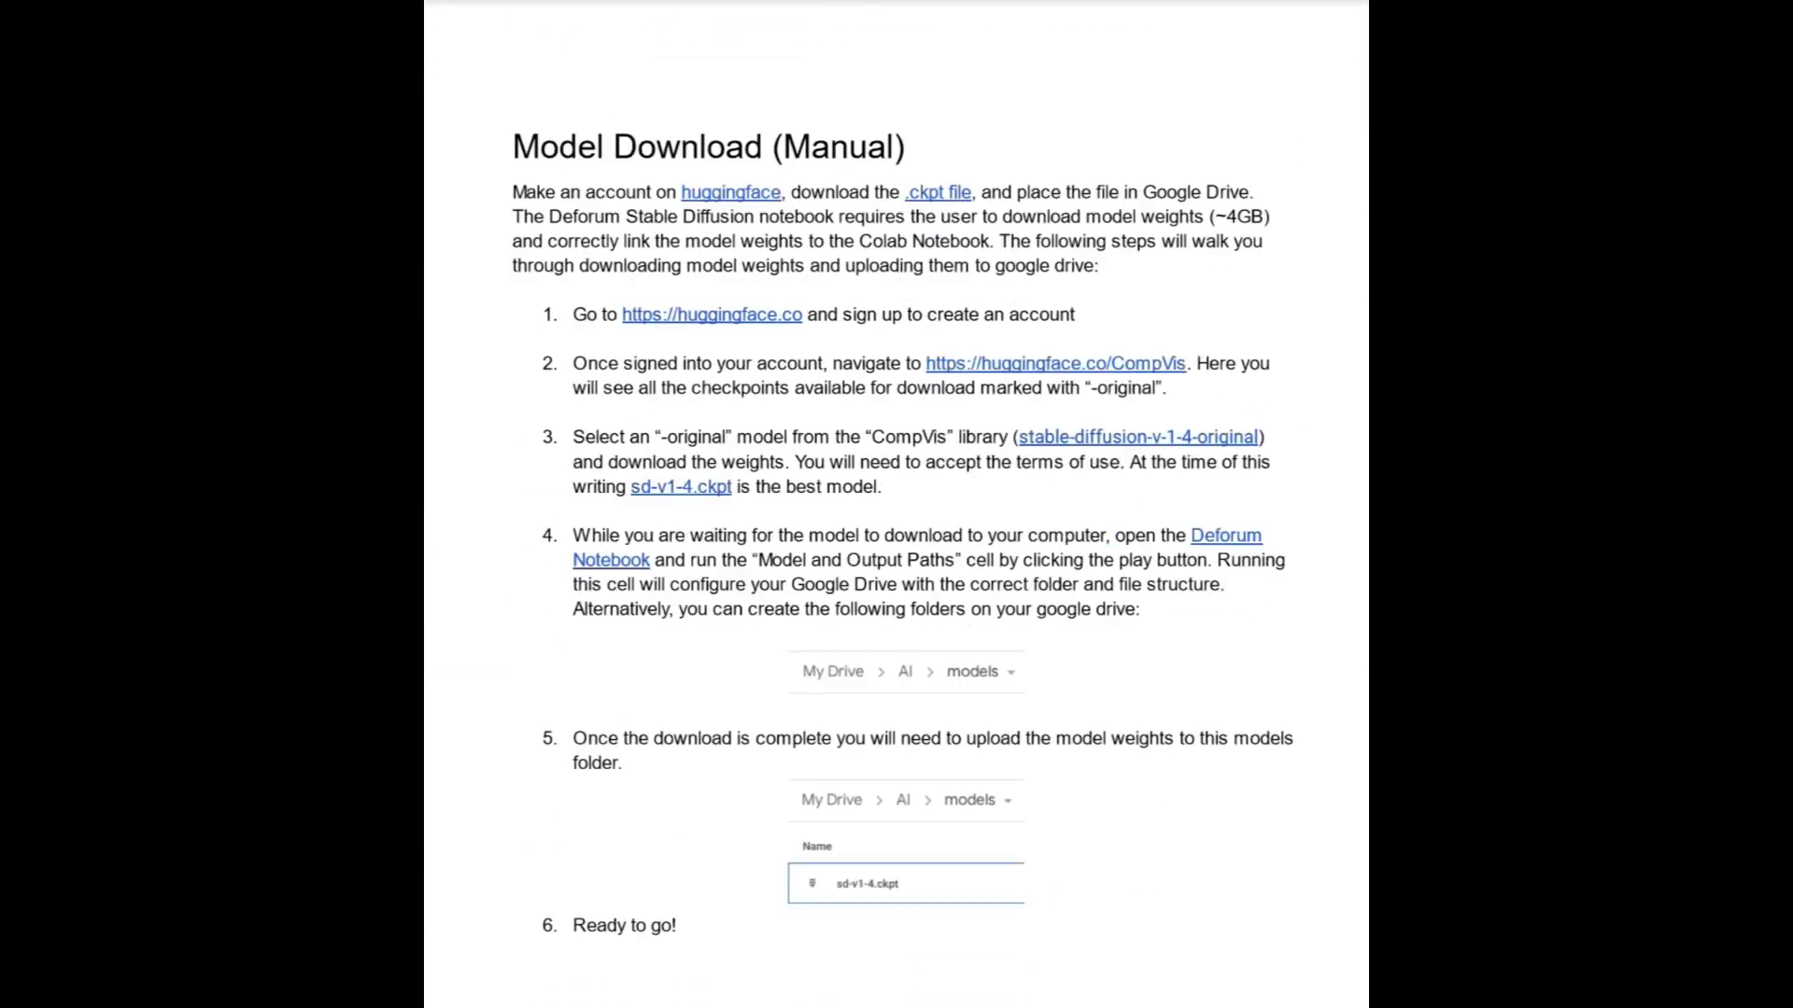
scroll(897, 504, "down", 1)
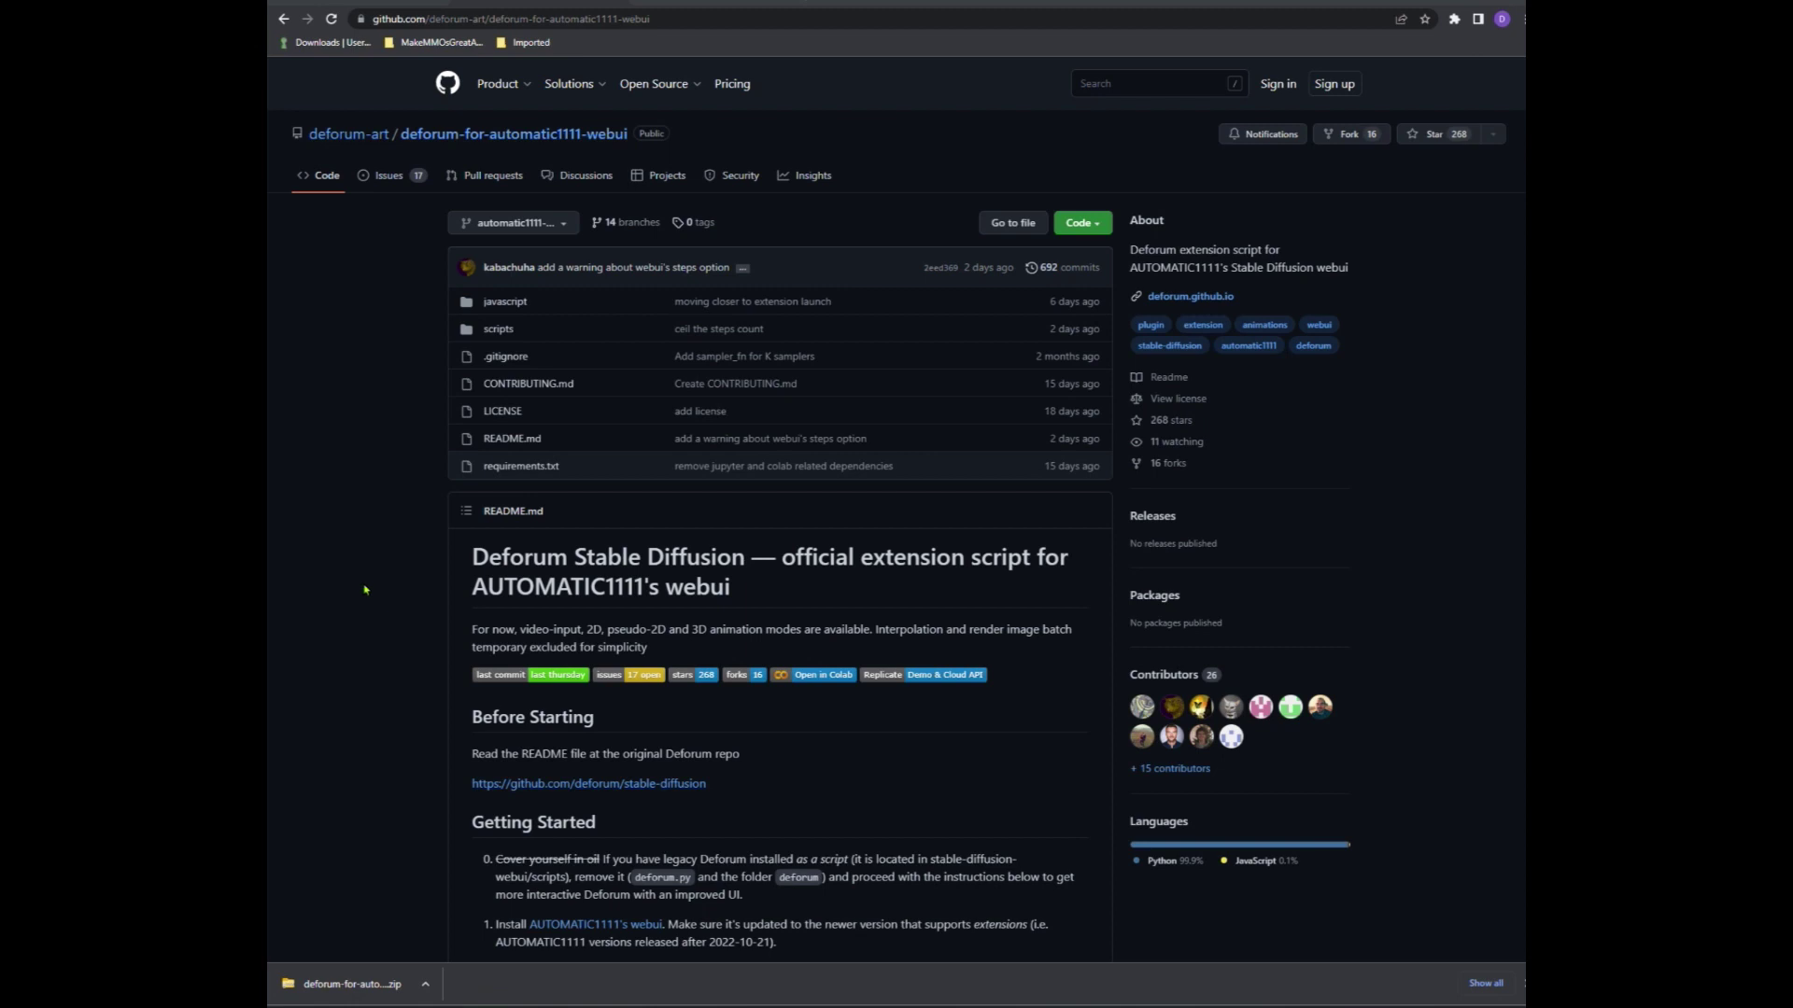
- Download the deforum-for-automatic1111-webui repository as a ZIP from the Code menu
left_click(1083, 222)
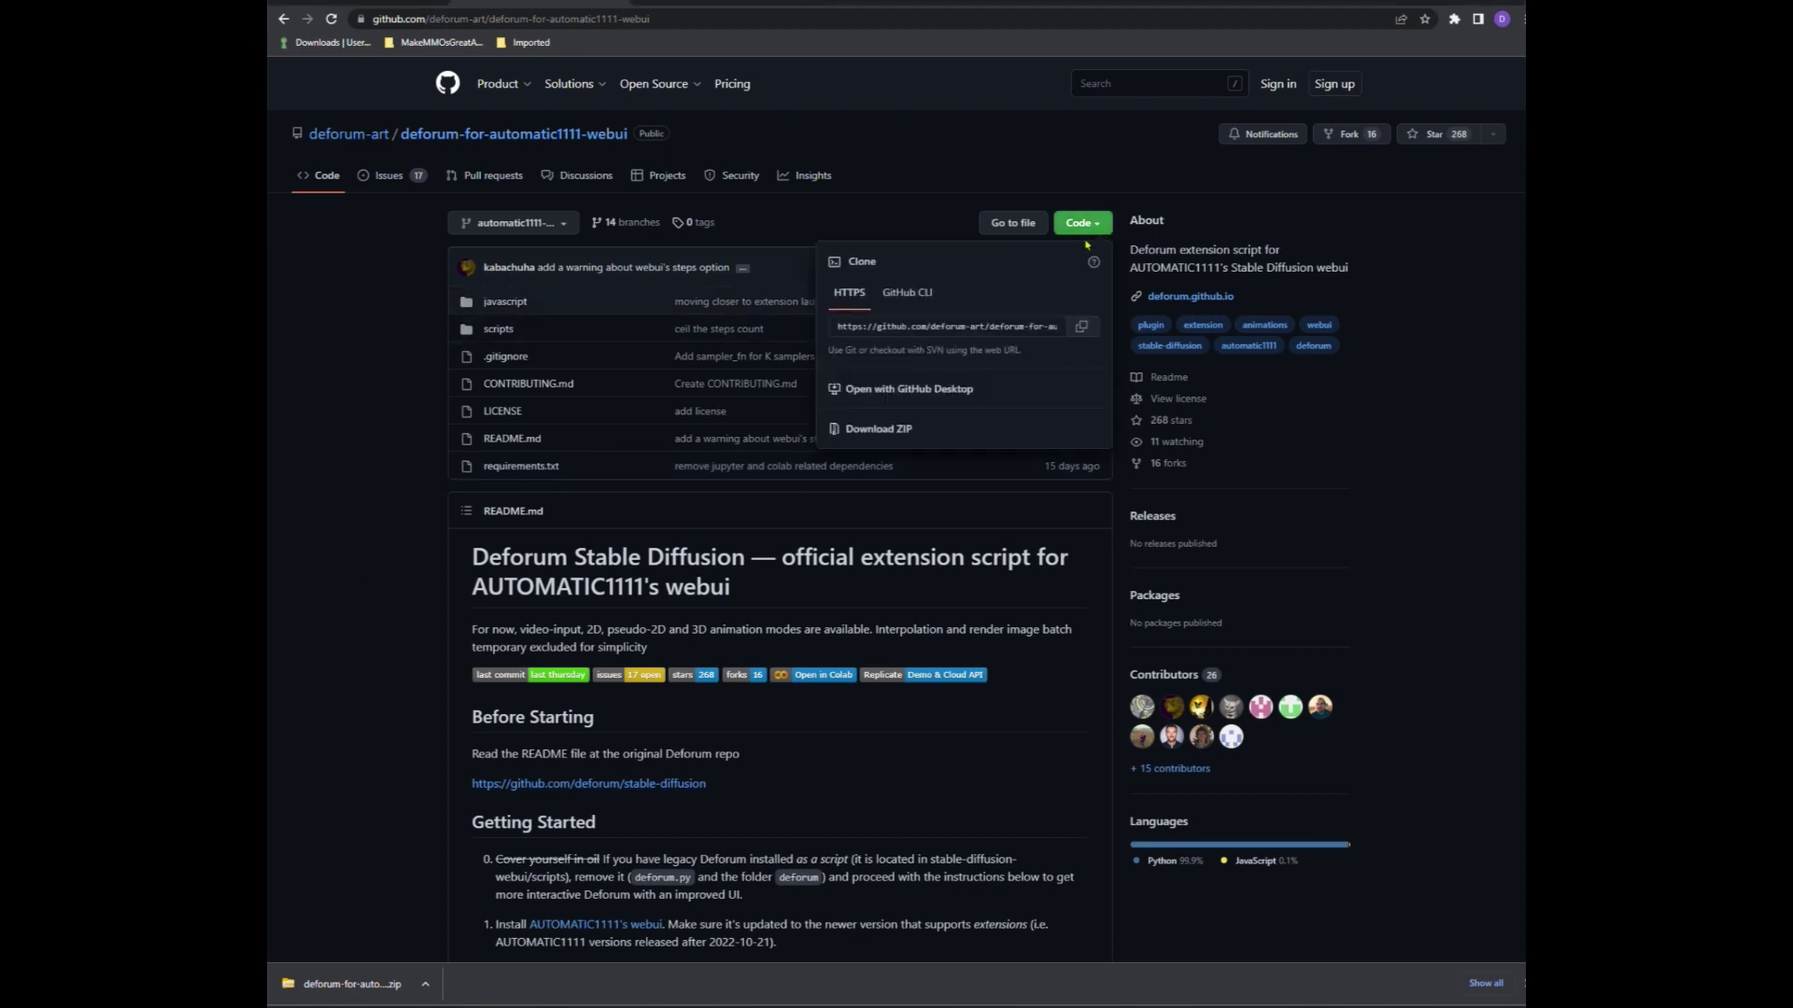
left_click(880, 432)
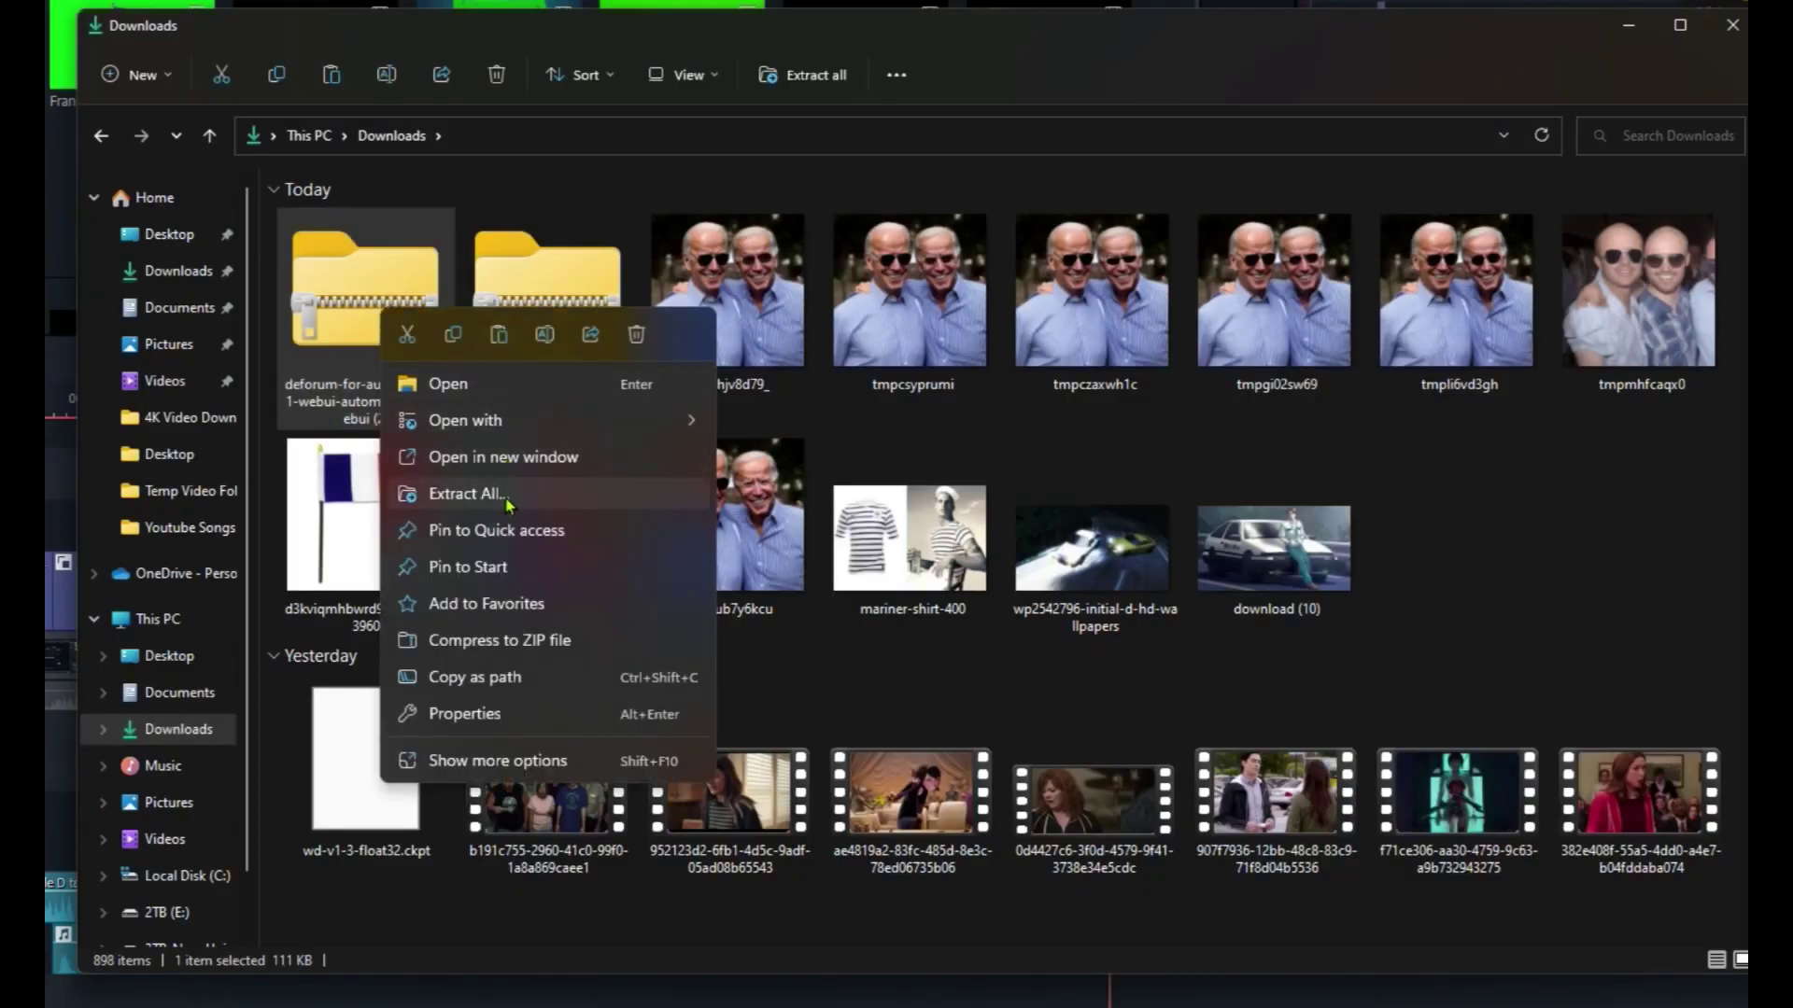
- Start extracting the Deforum zip with Documents > Stable Diffusion Test > stable-diffusion-webui-master > extensions as destination
left_click(509, 495)
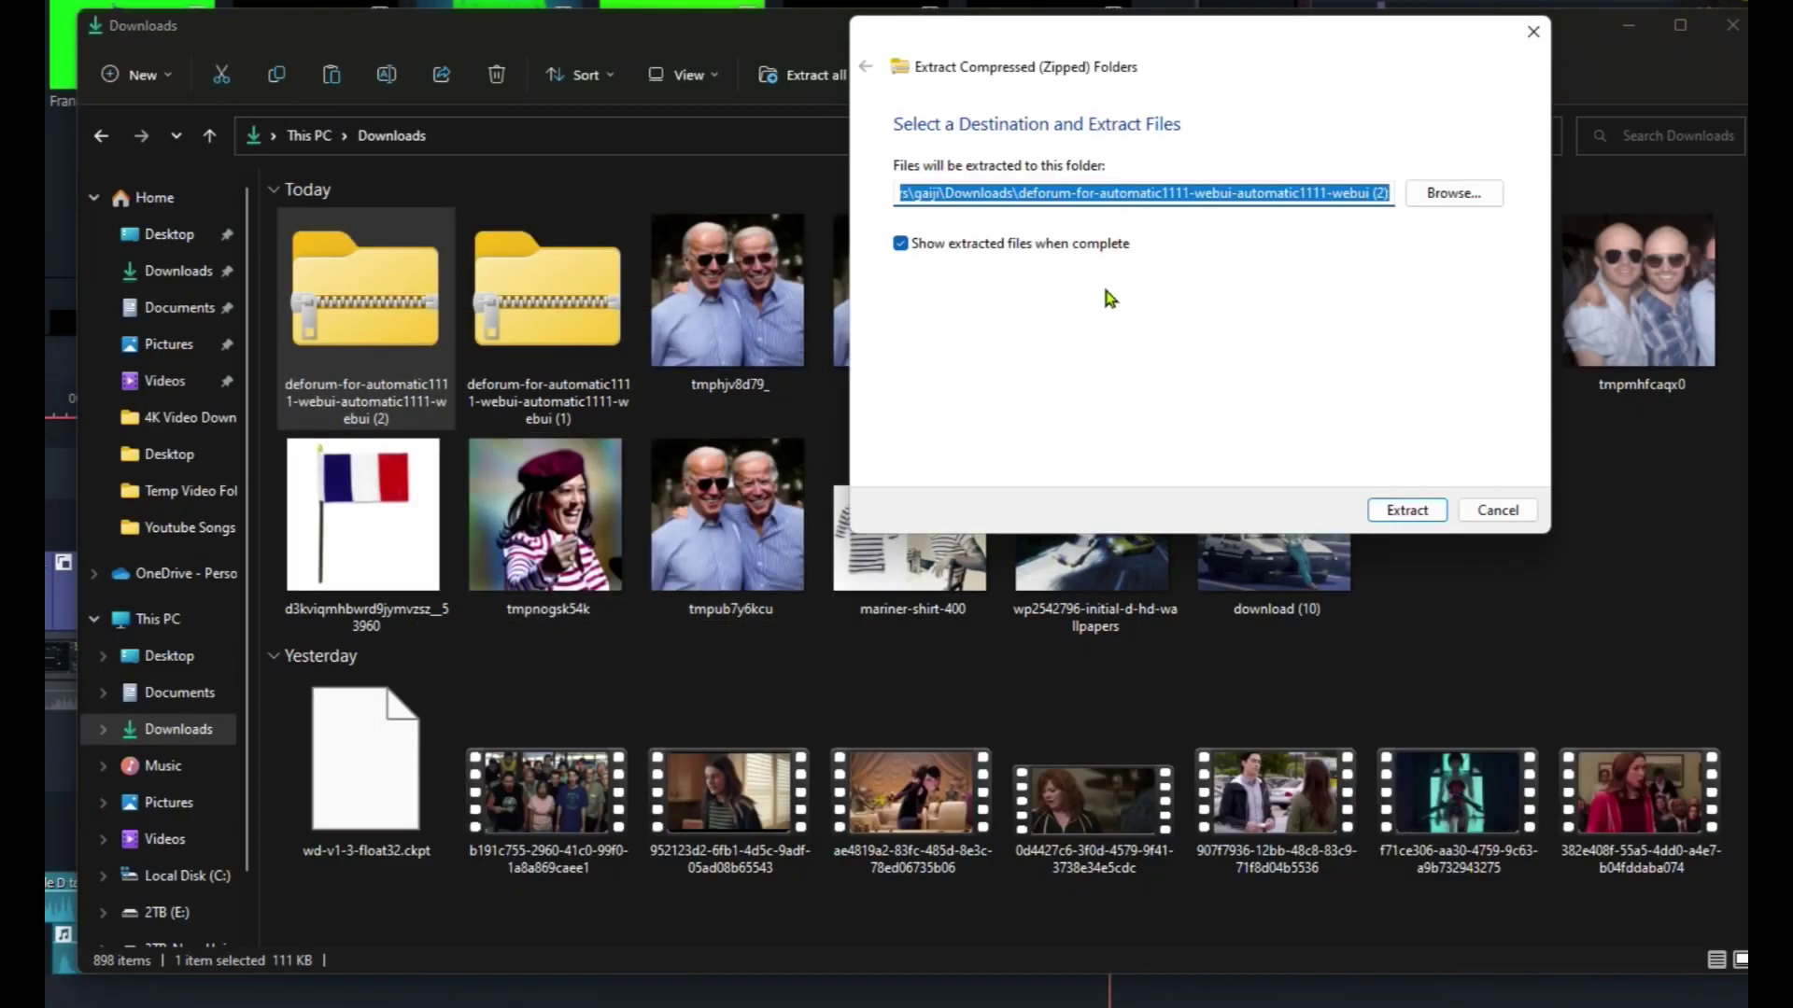
left_click(1461, 194)
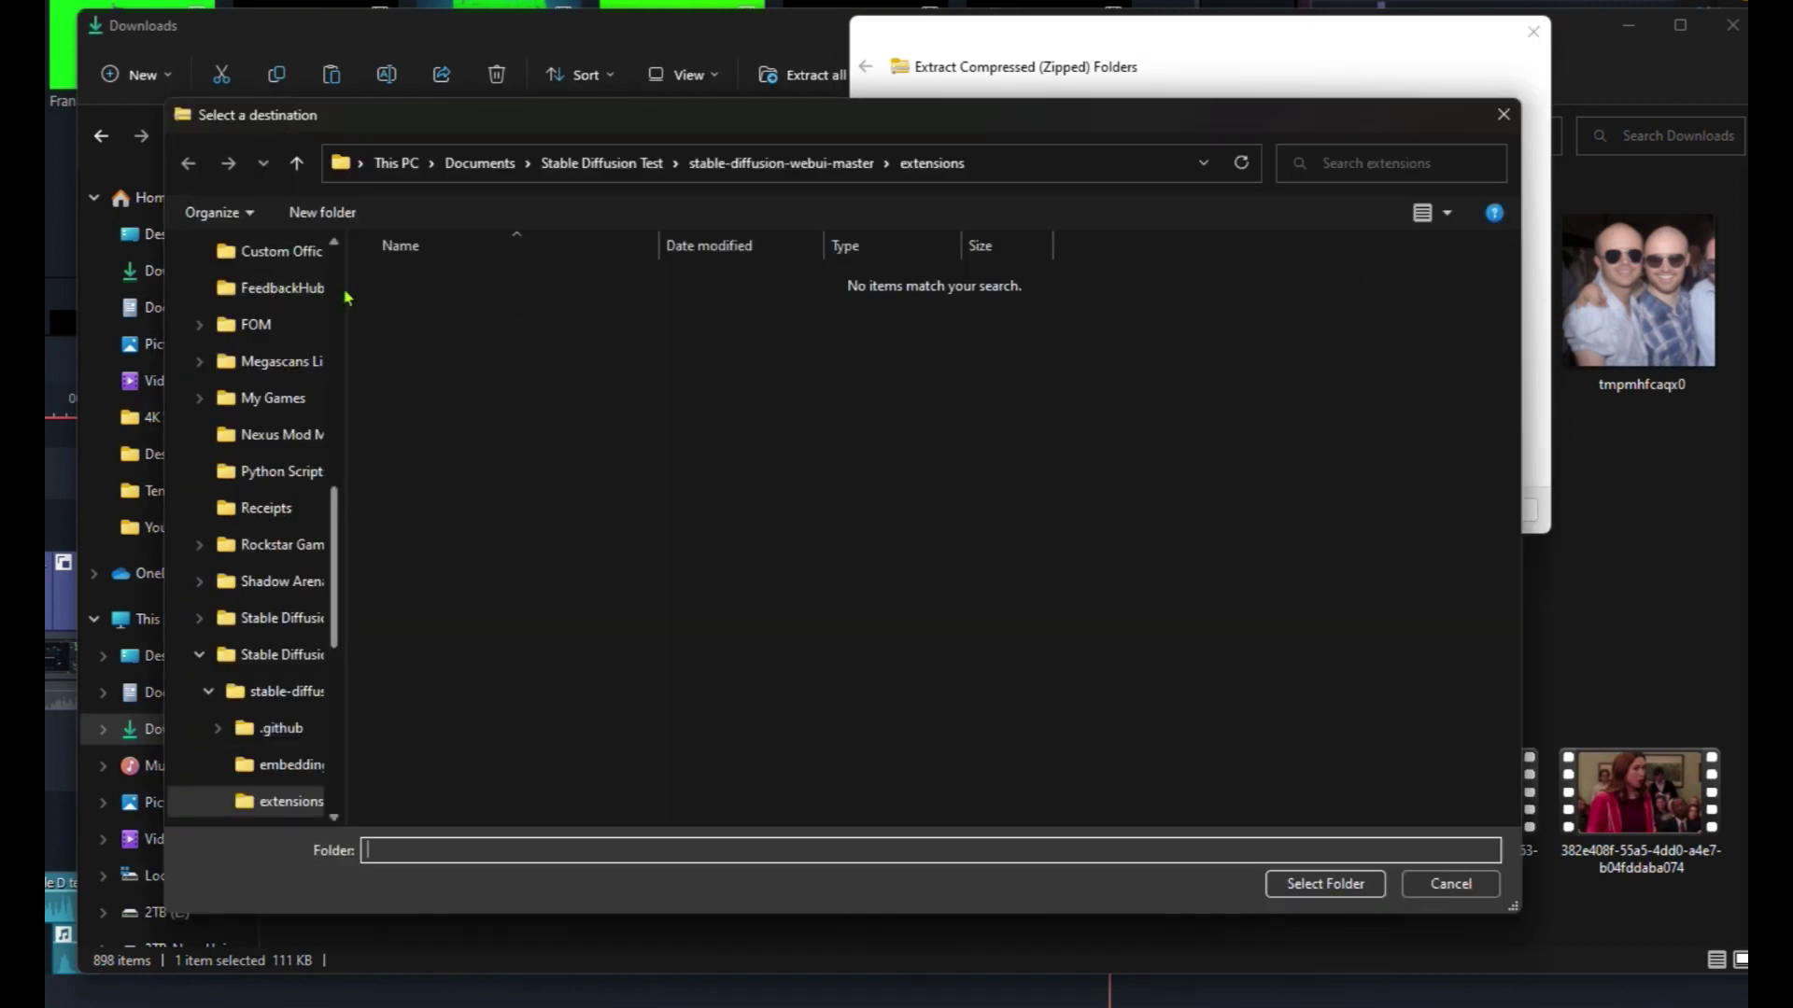
scroll(338, 285, "up", 10)
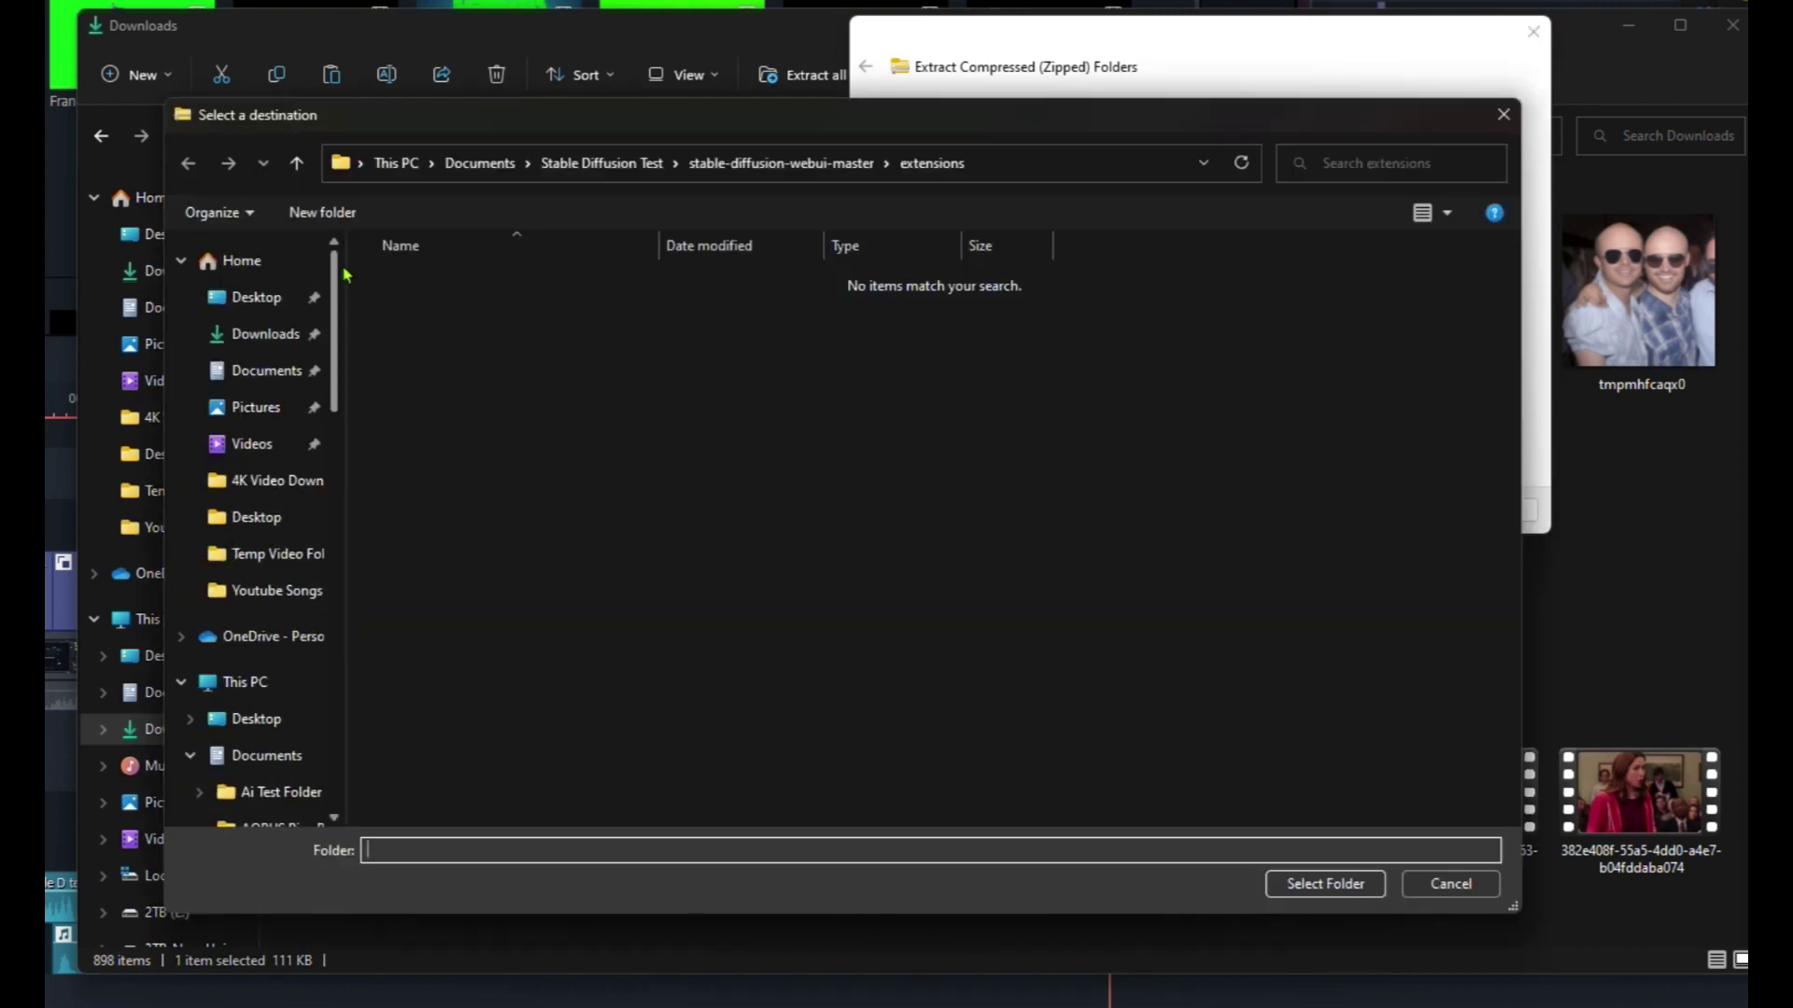
left_click(271, 370)
left_click(528, 569)
key("s")
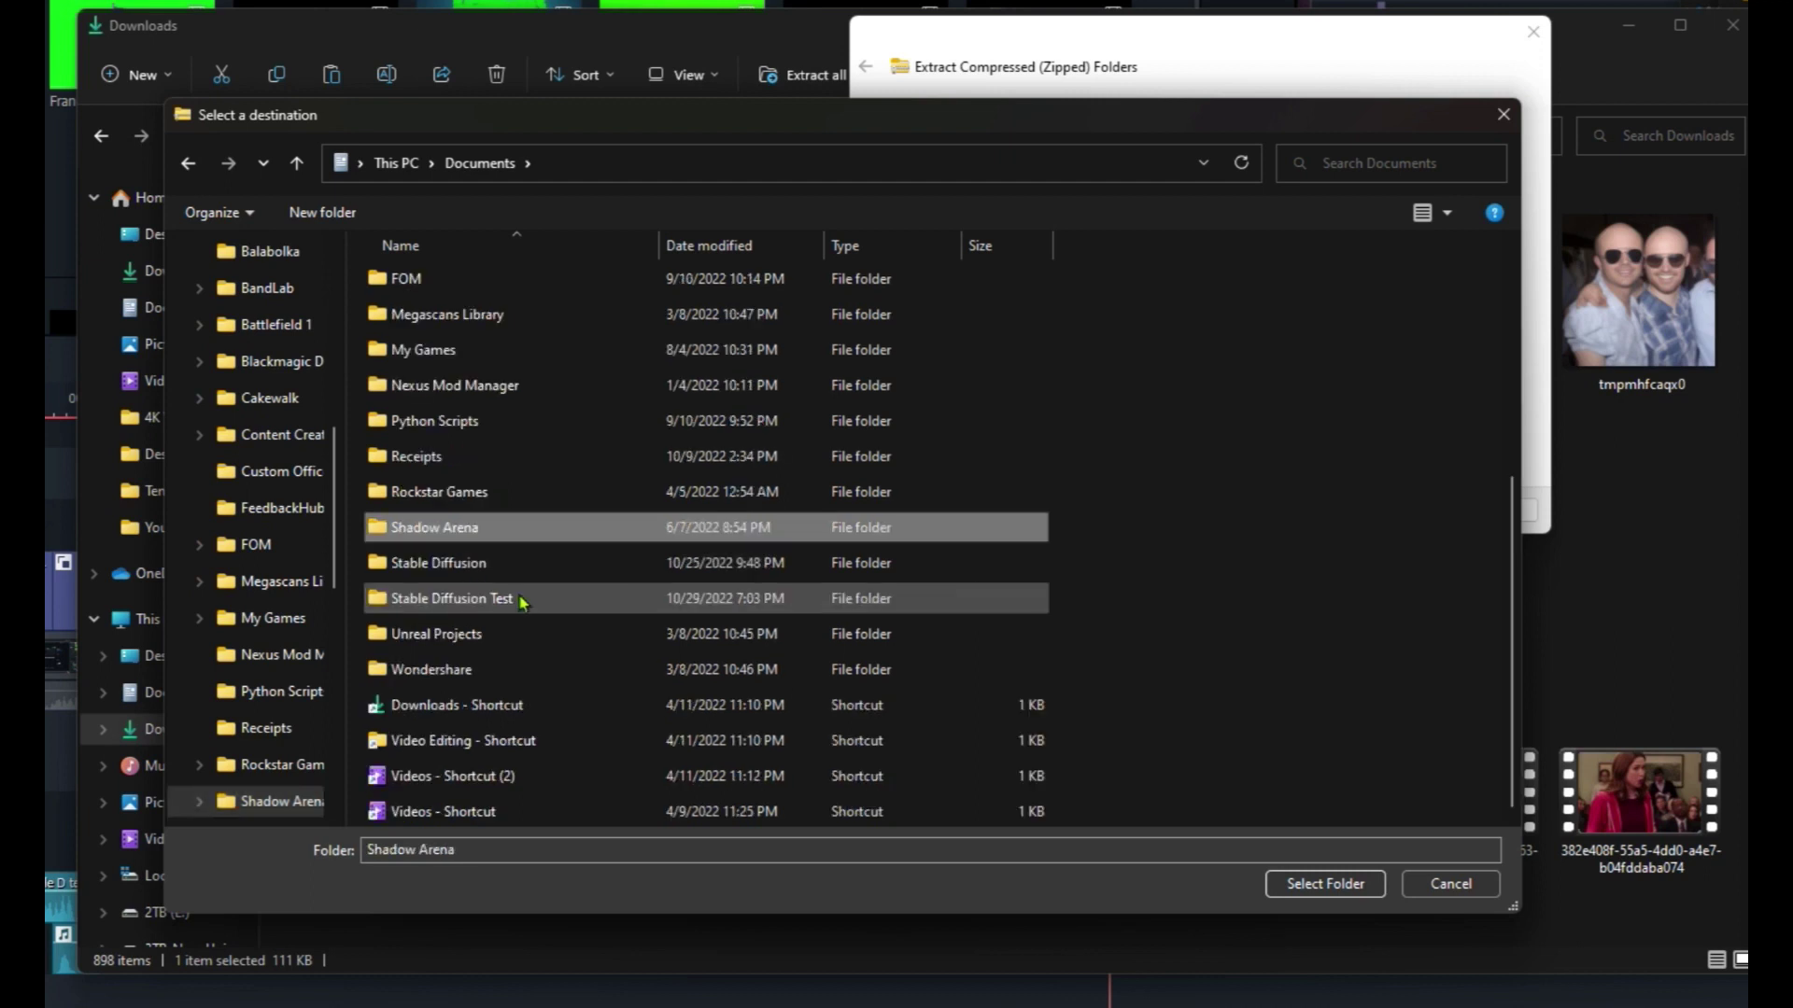
key("Down")
double_click(474, 601)
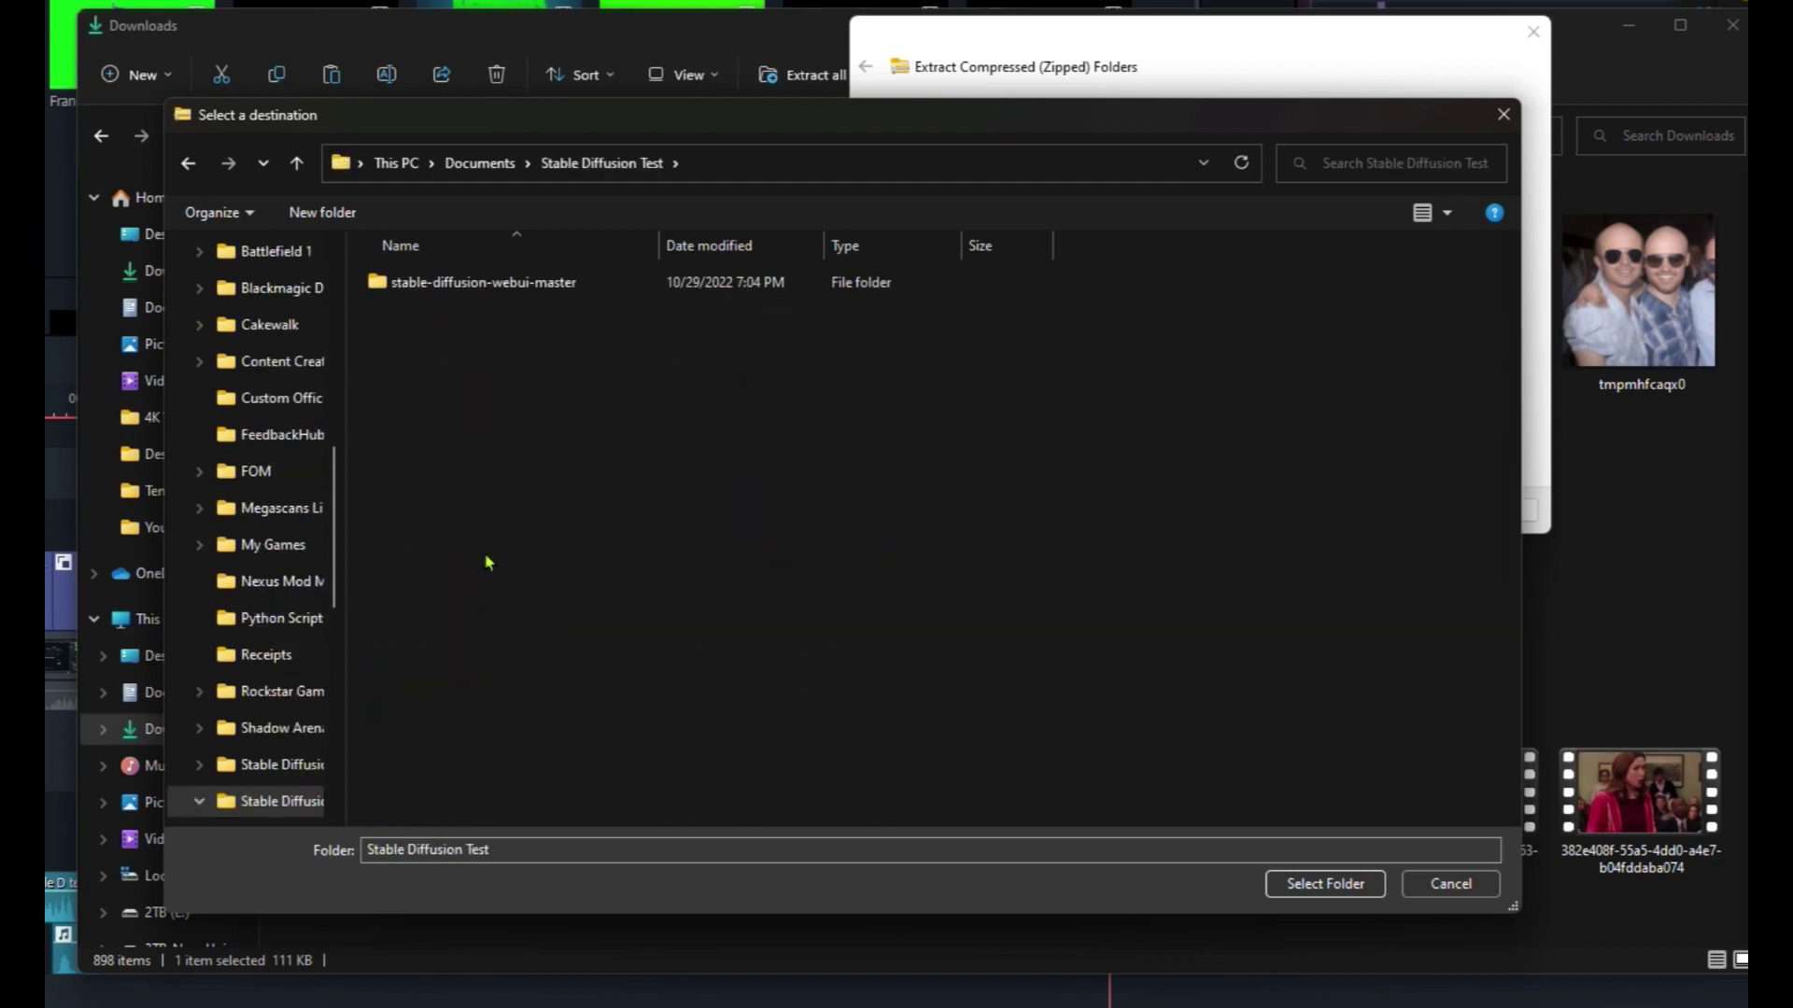
left_click(518, 295)
double_click(518, 295)
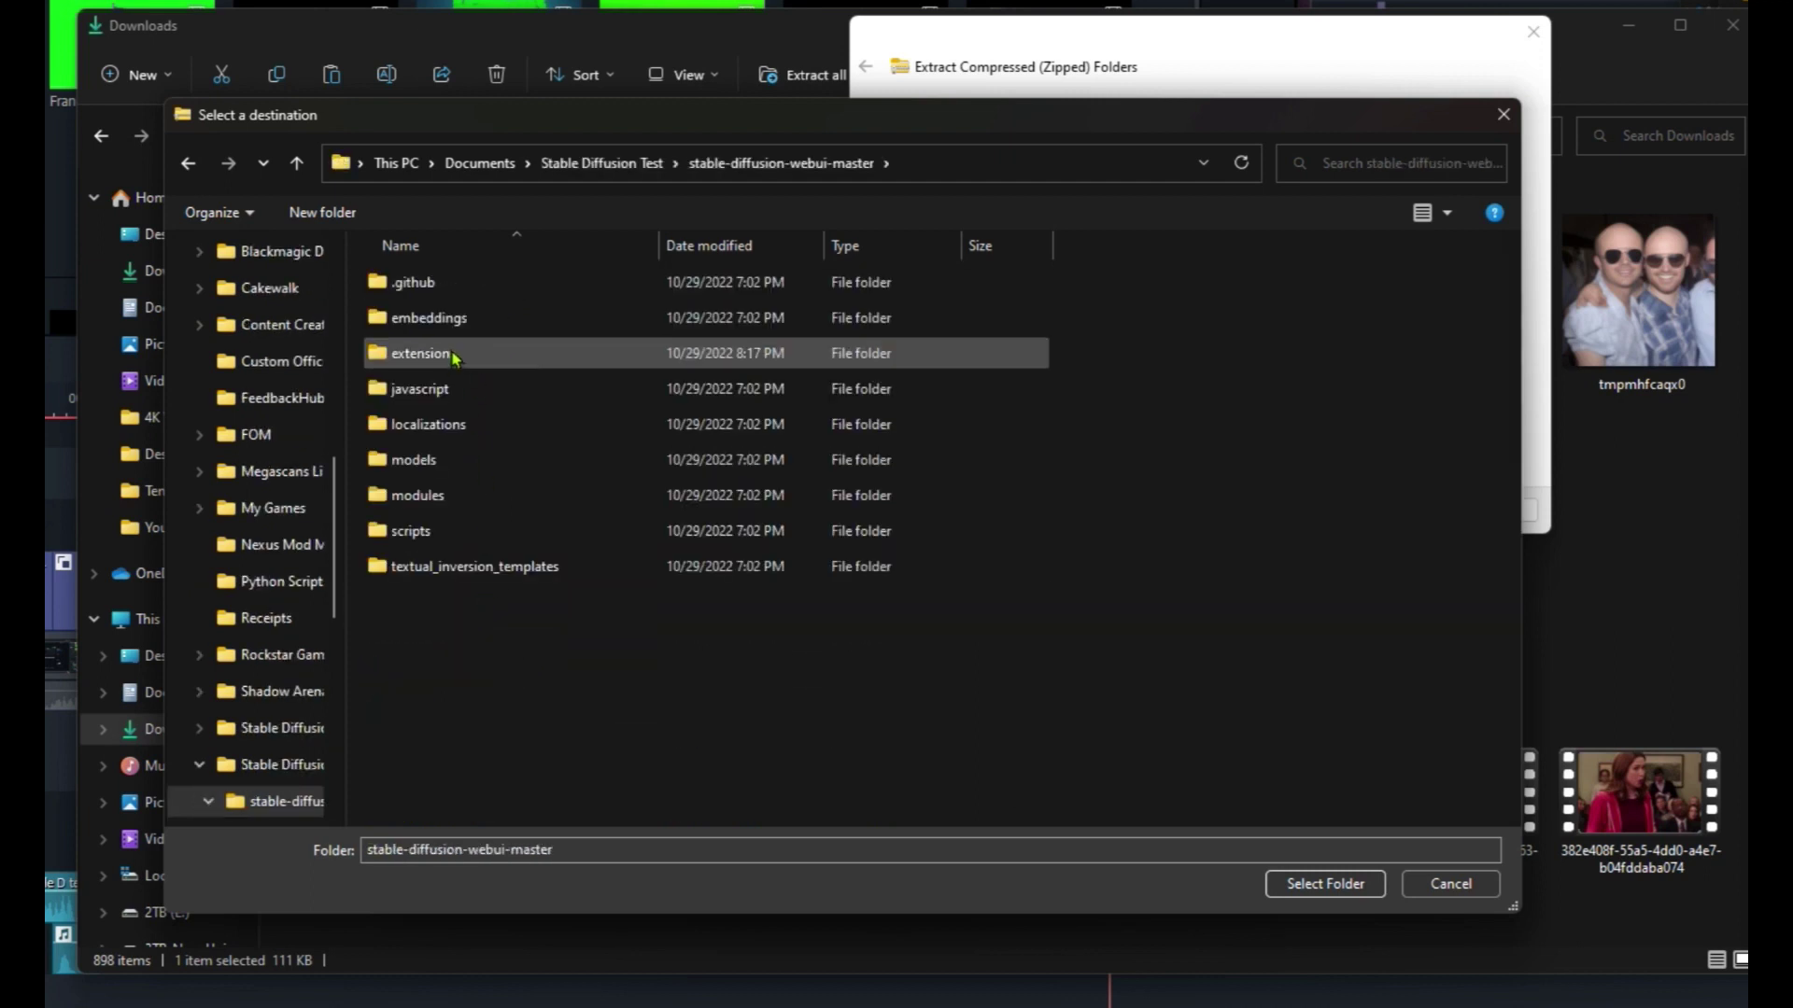
double_click(468, 352)
left_click(1378, 876)
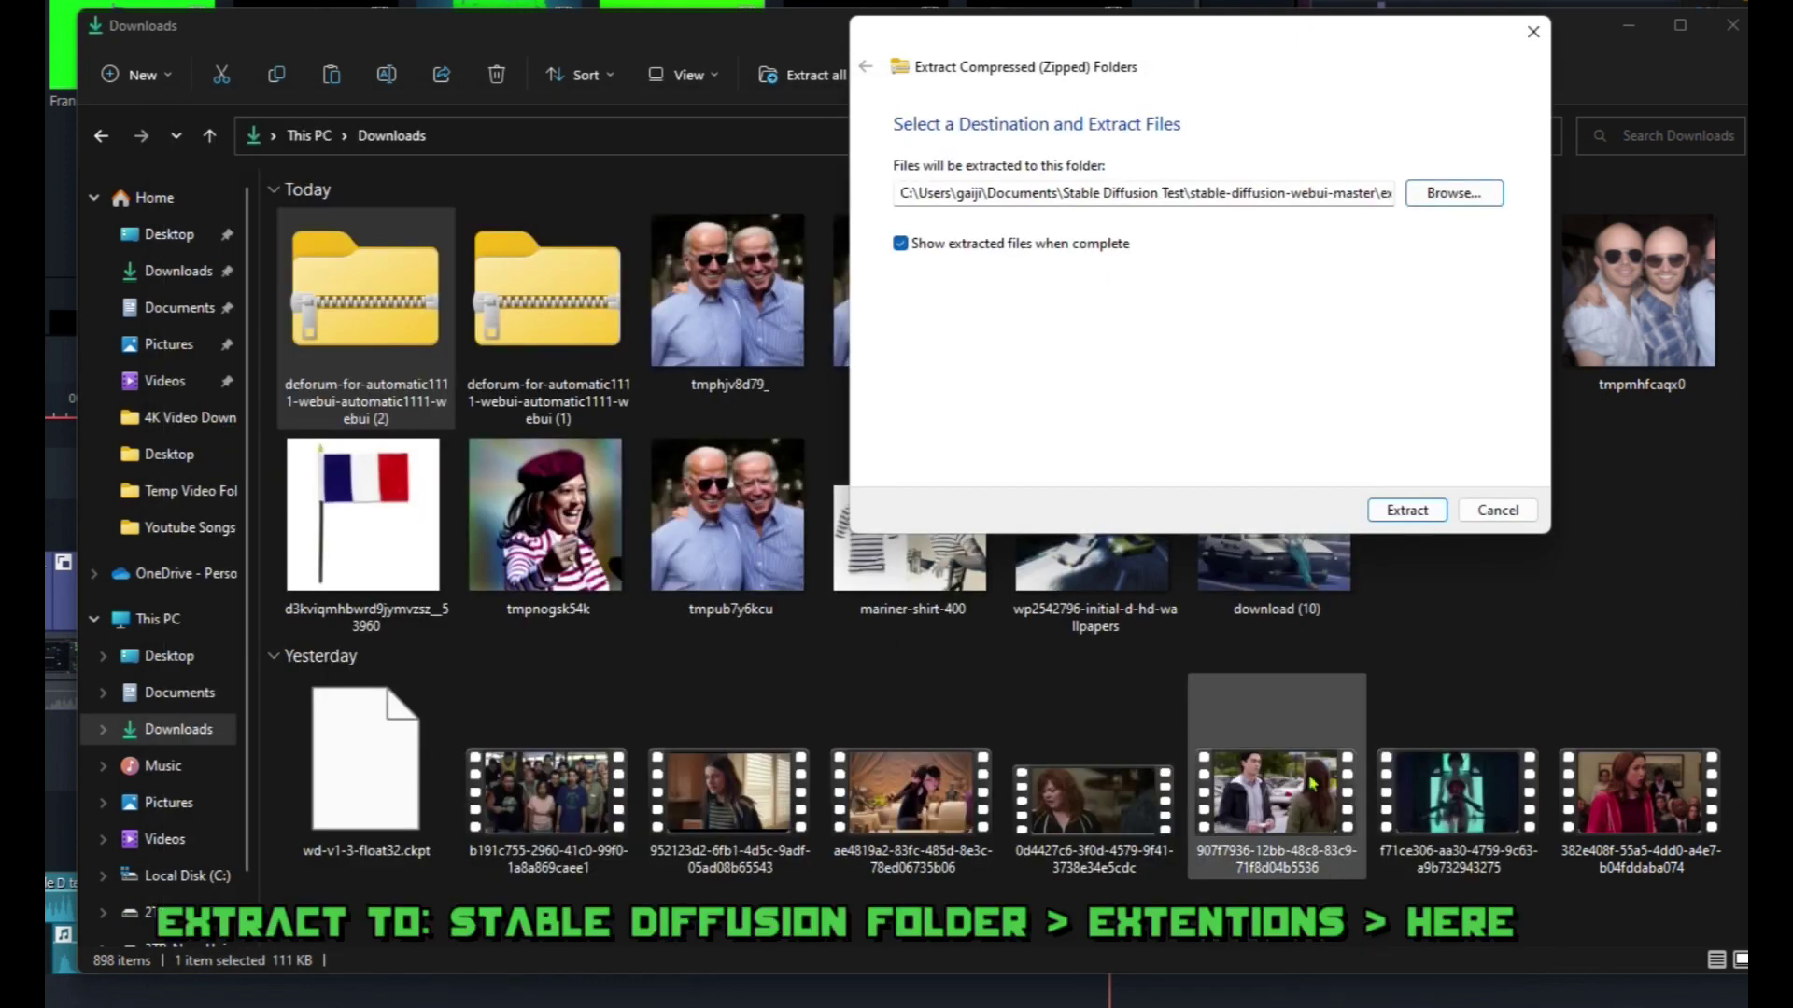
- Extract the zip into extensions, then launch webui-user.bat from the stable-diffusion-webui folder
left_click(1389, 515)
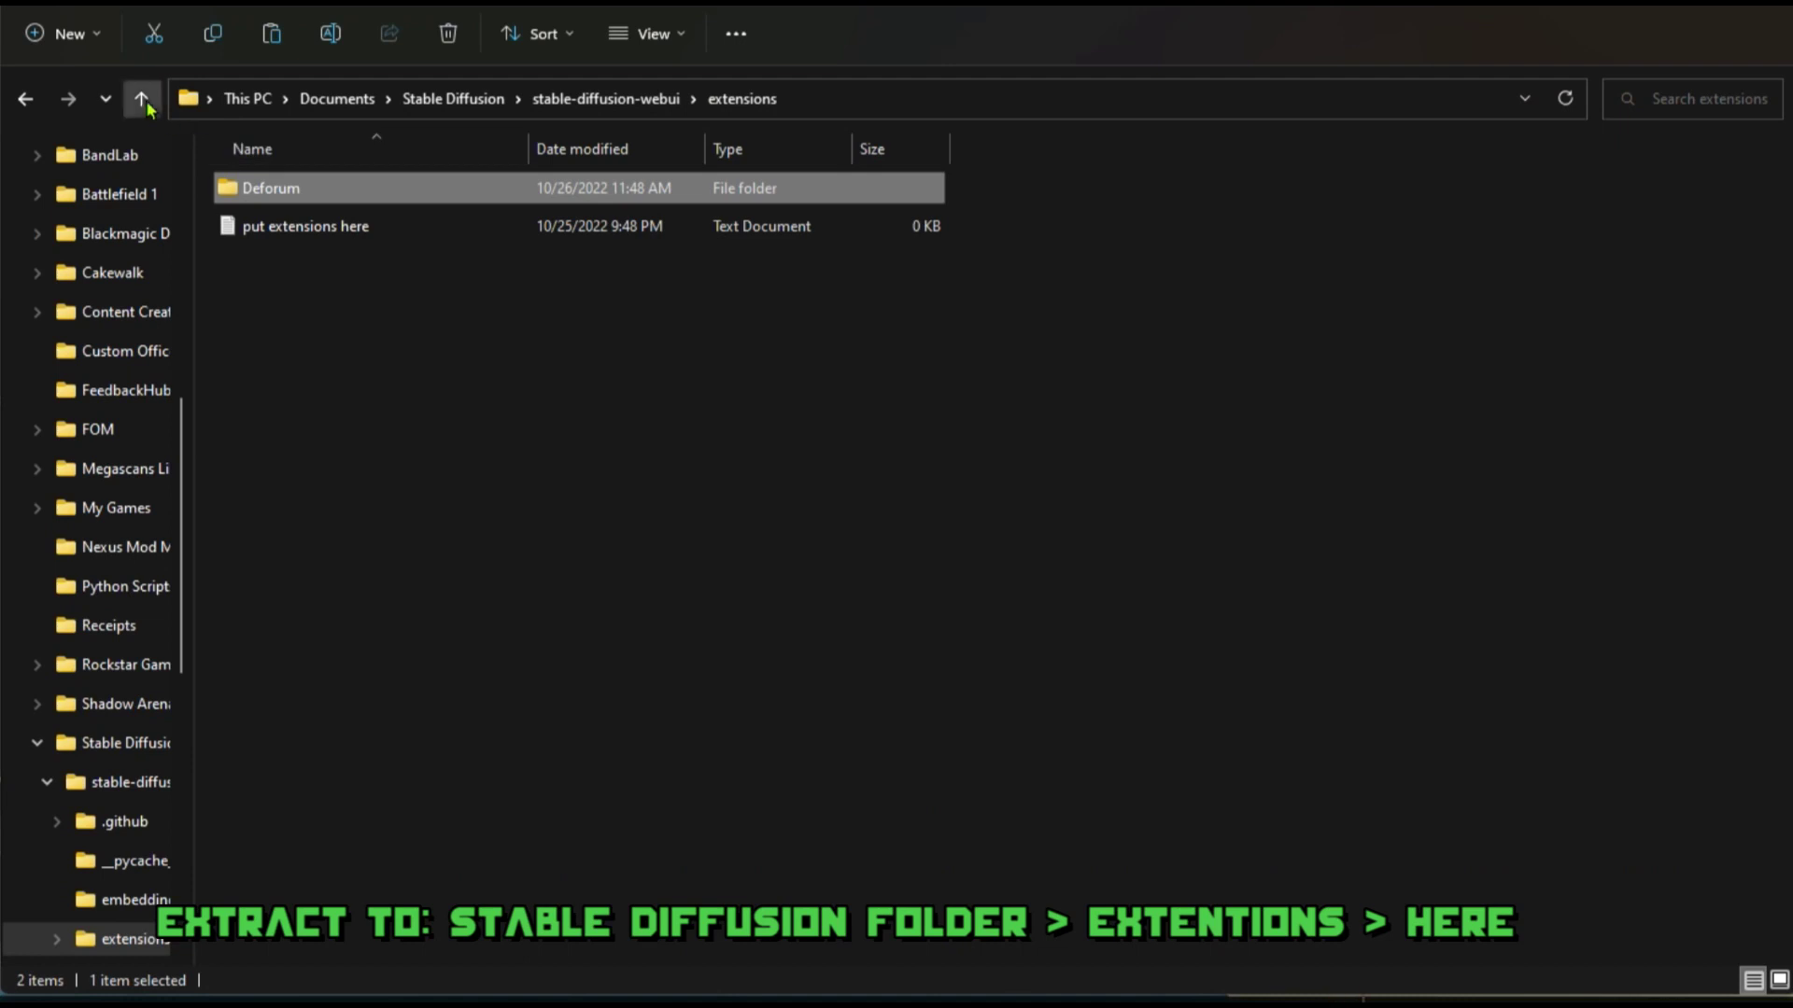
left_click(141, 98)
scroll(364, 522, "down", 5)
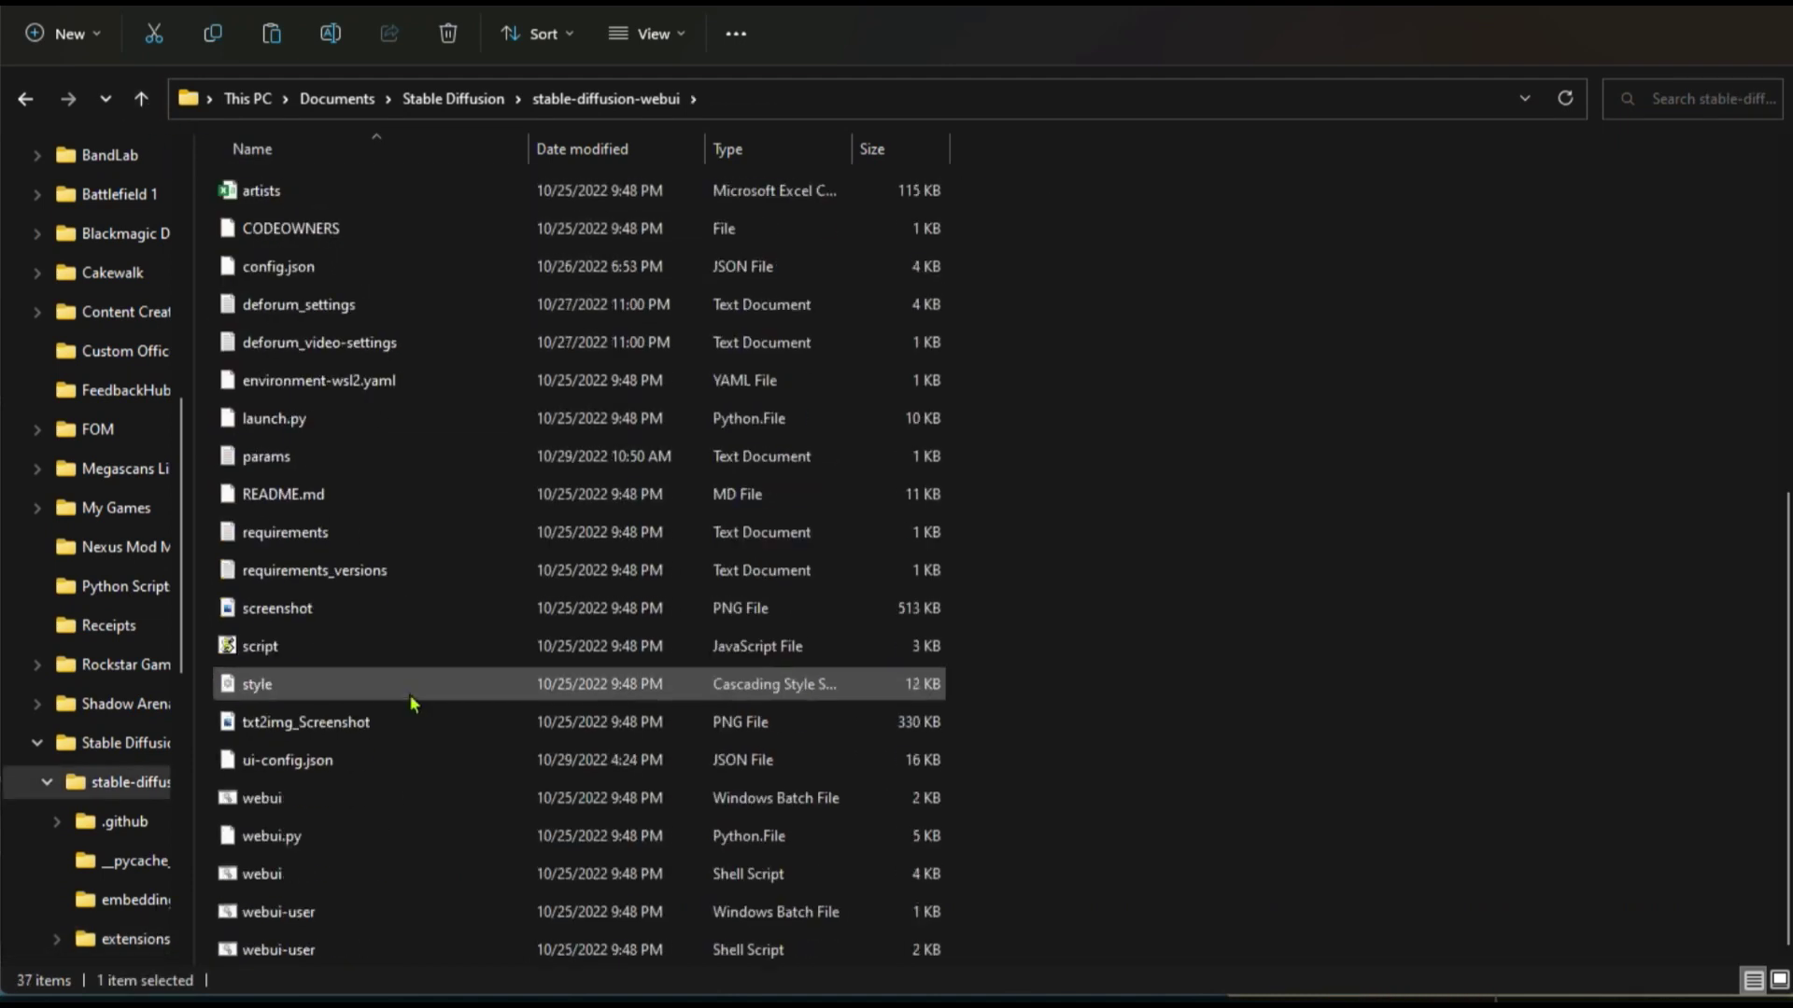
double_click(338, 913)
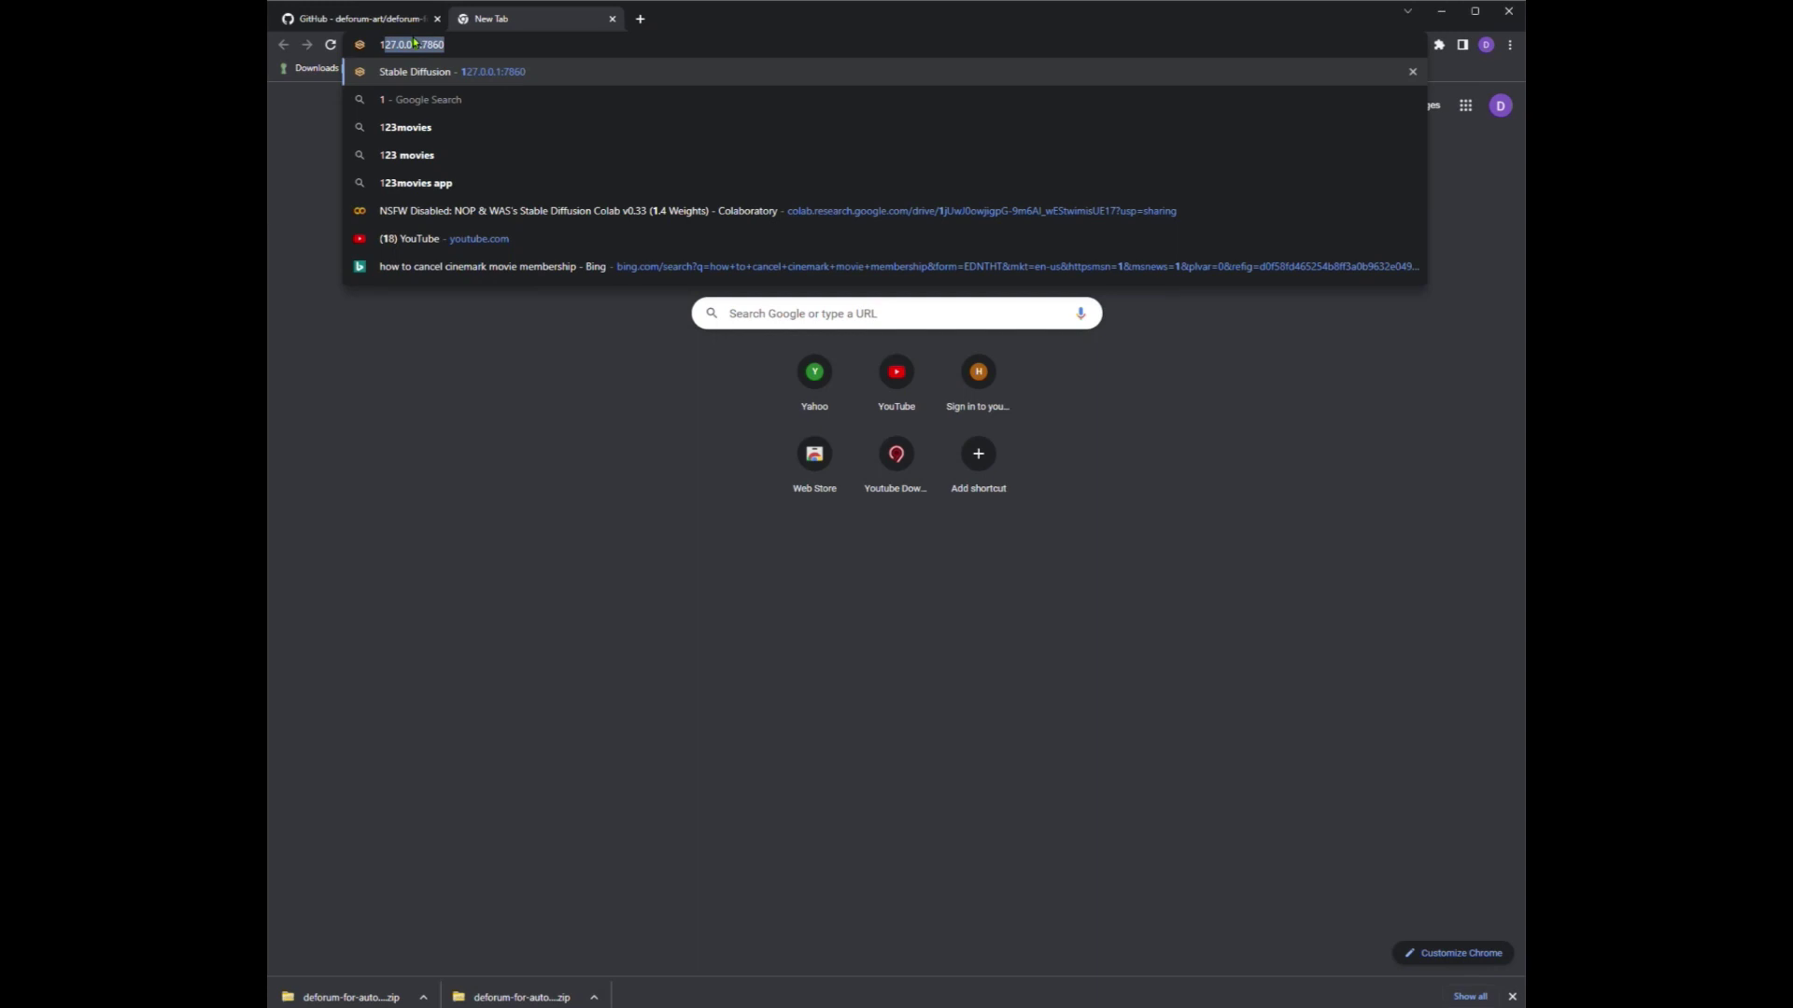
- Load 127.0.0.1:7860 in Chrome to reach the local web UI
type("2")
key("Return")
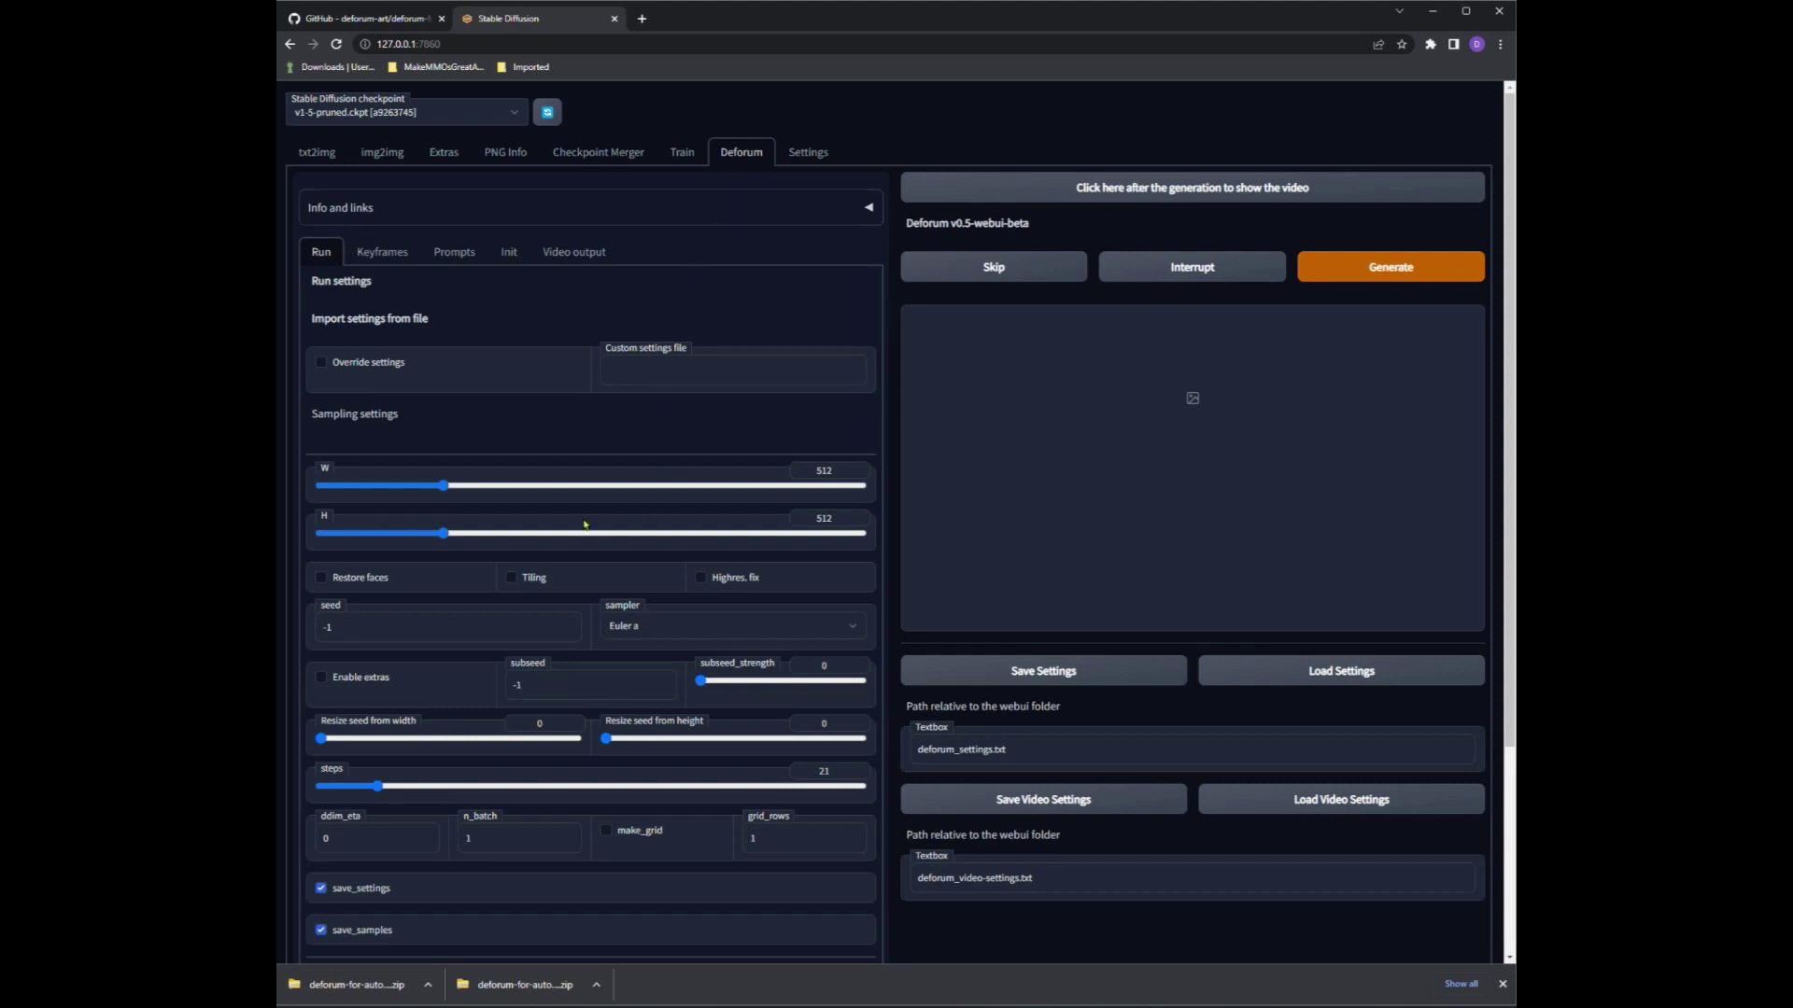
- Browse Deforum's Prompts, Init and Video output sub-tabs, ending back on Prompts
scroll(535, 465, "down", 3)
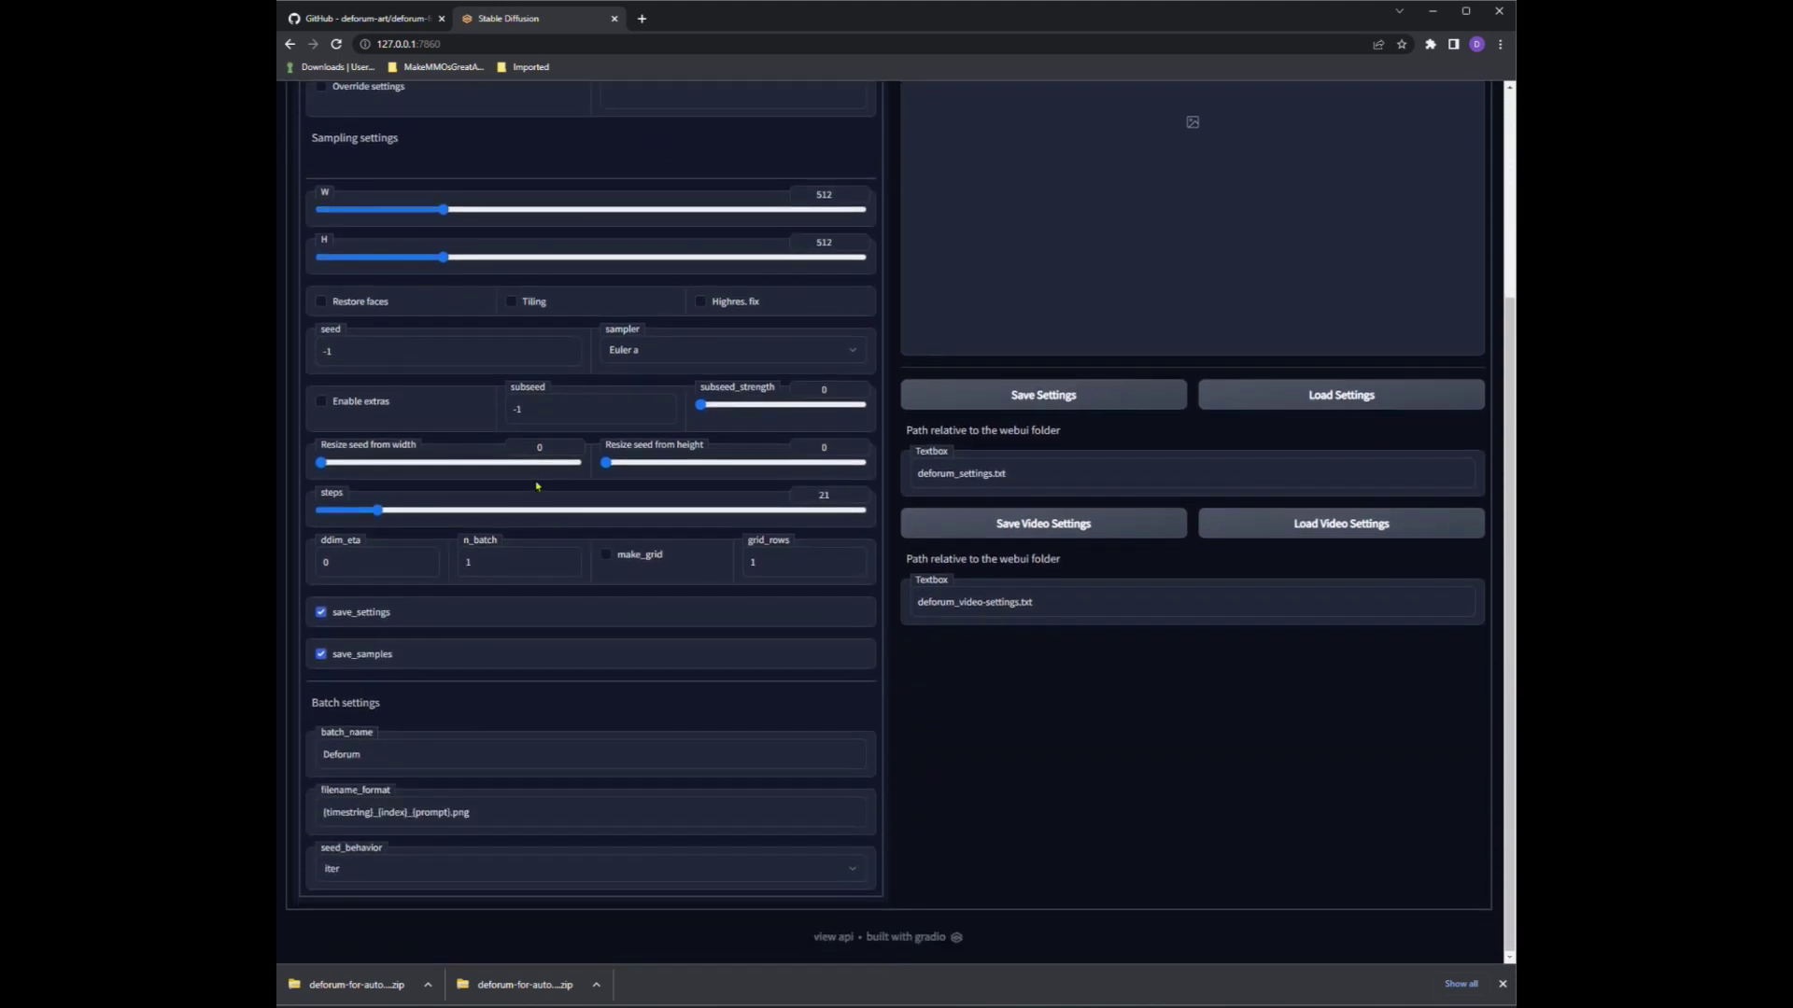
scroll(596, 714, "up", 3)
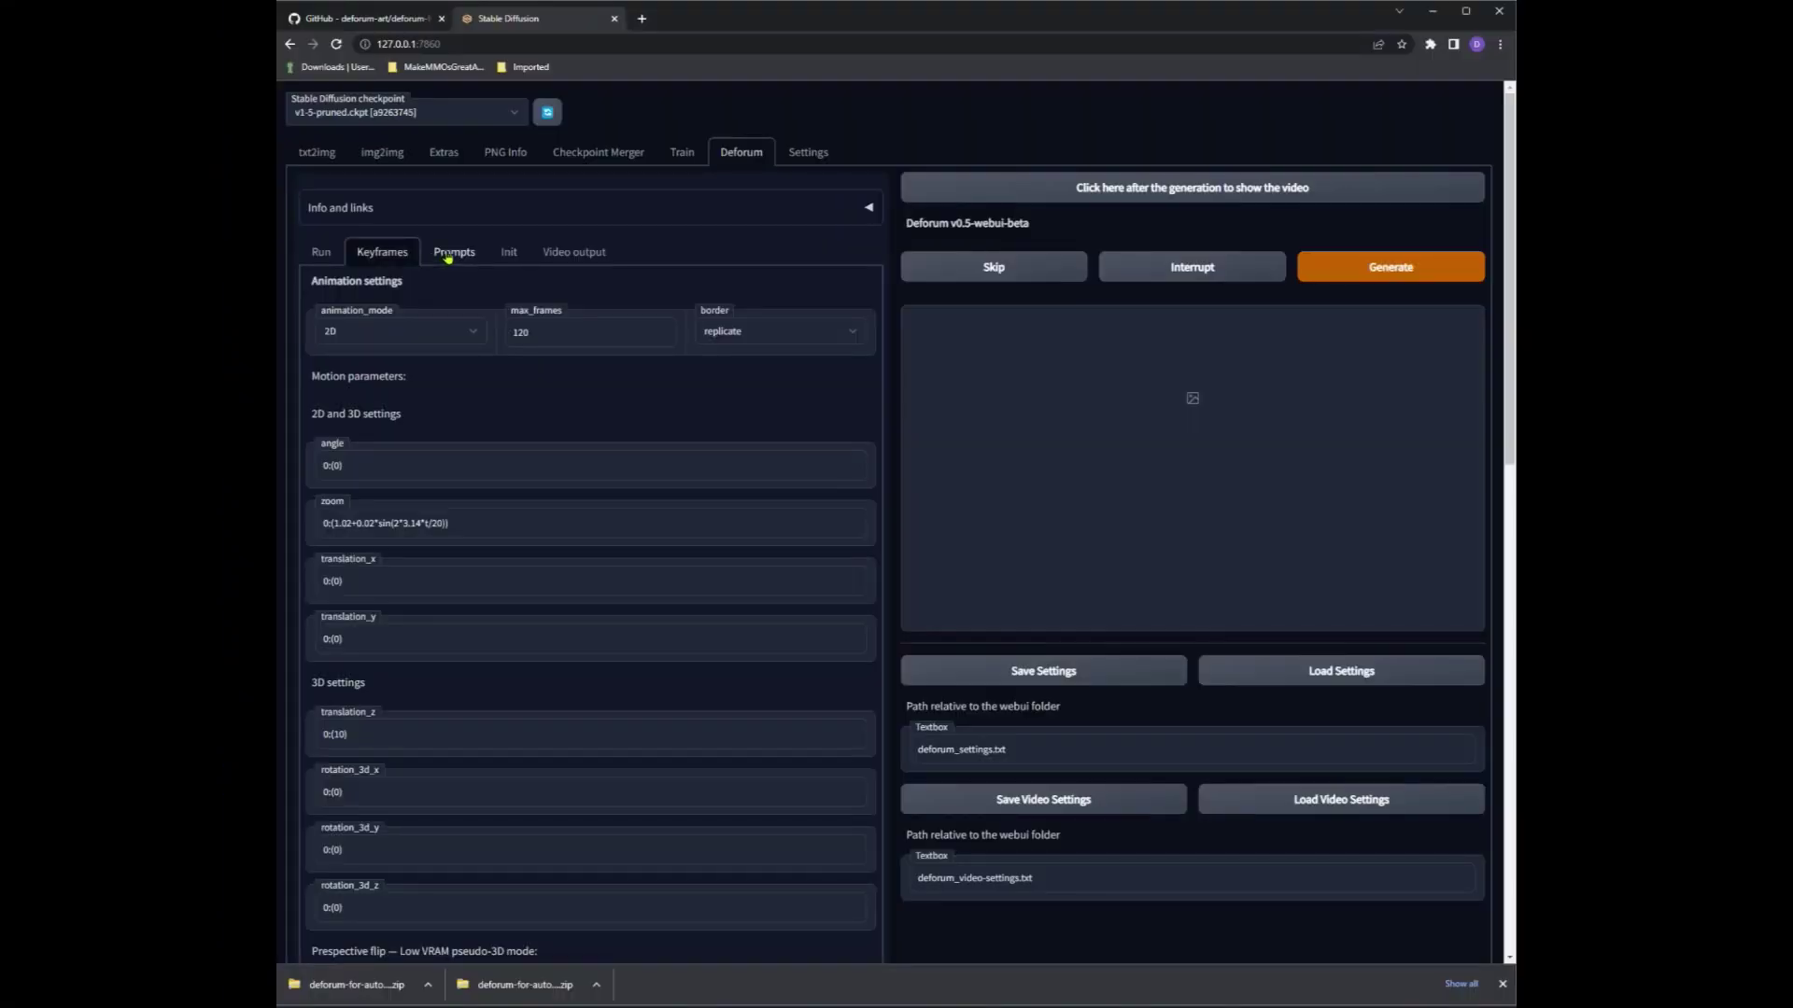
left_click(453, 253)
left_click(504, 253)
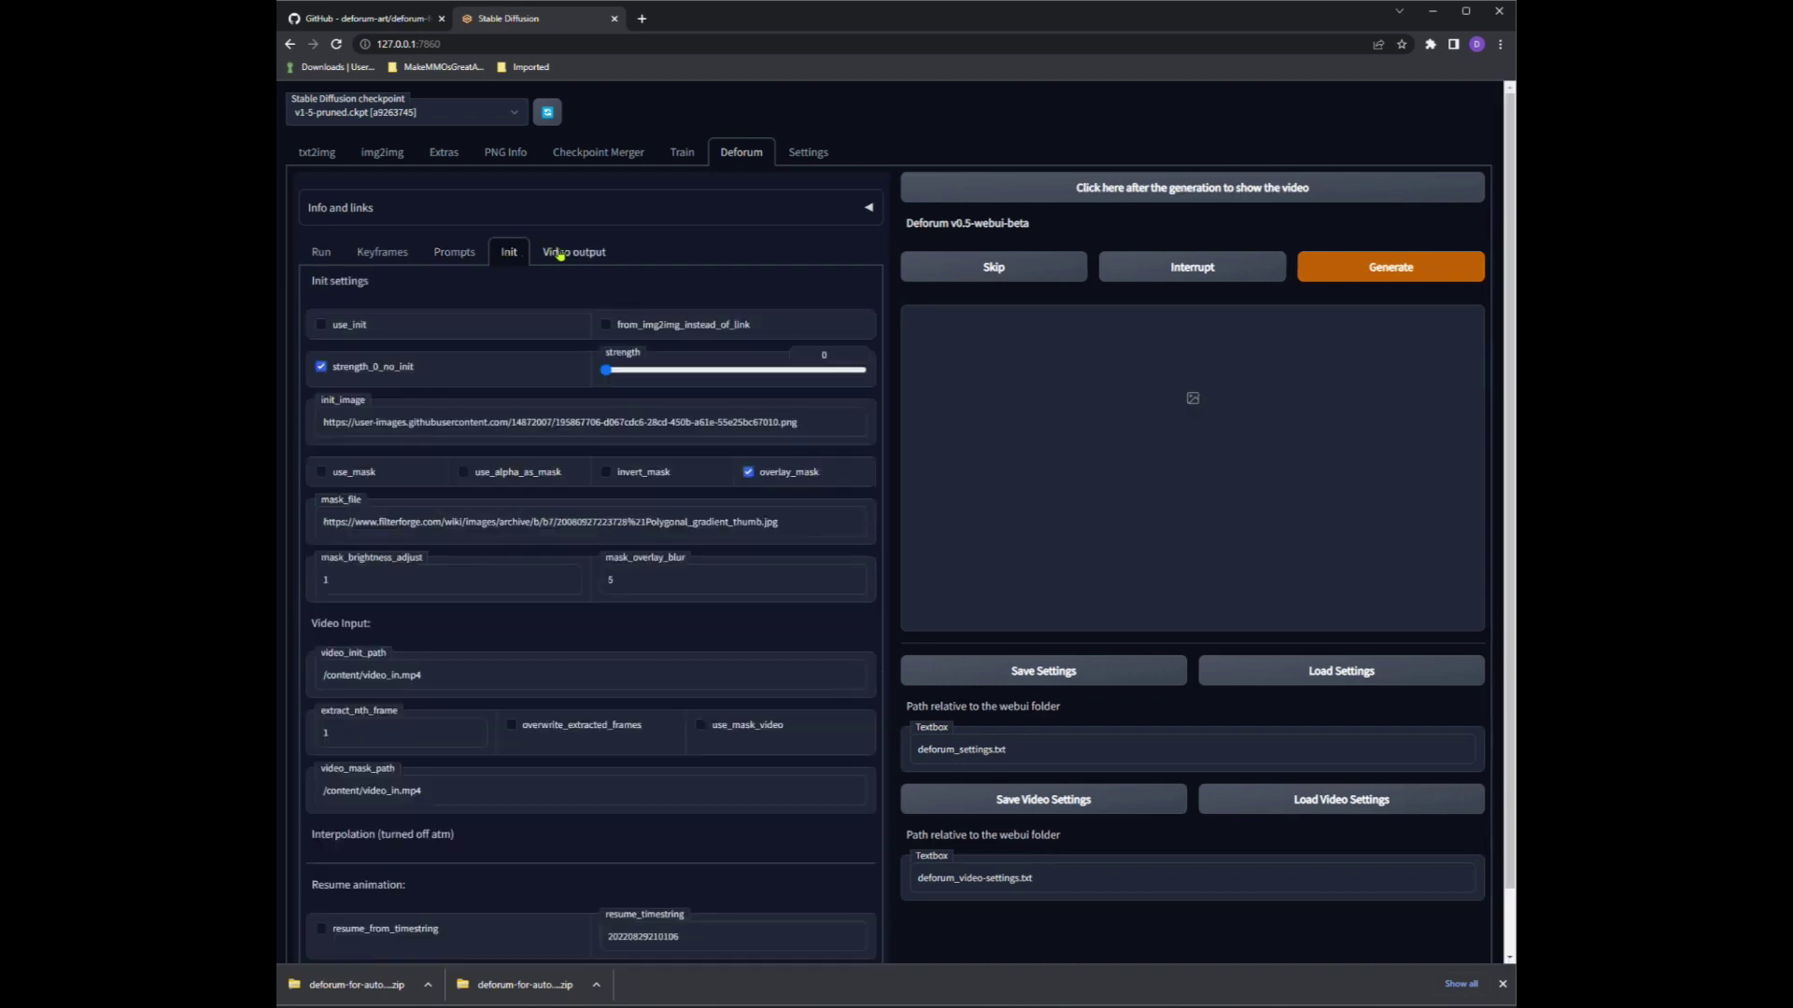
left_click(561, 253)
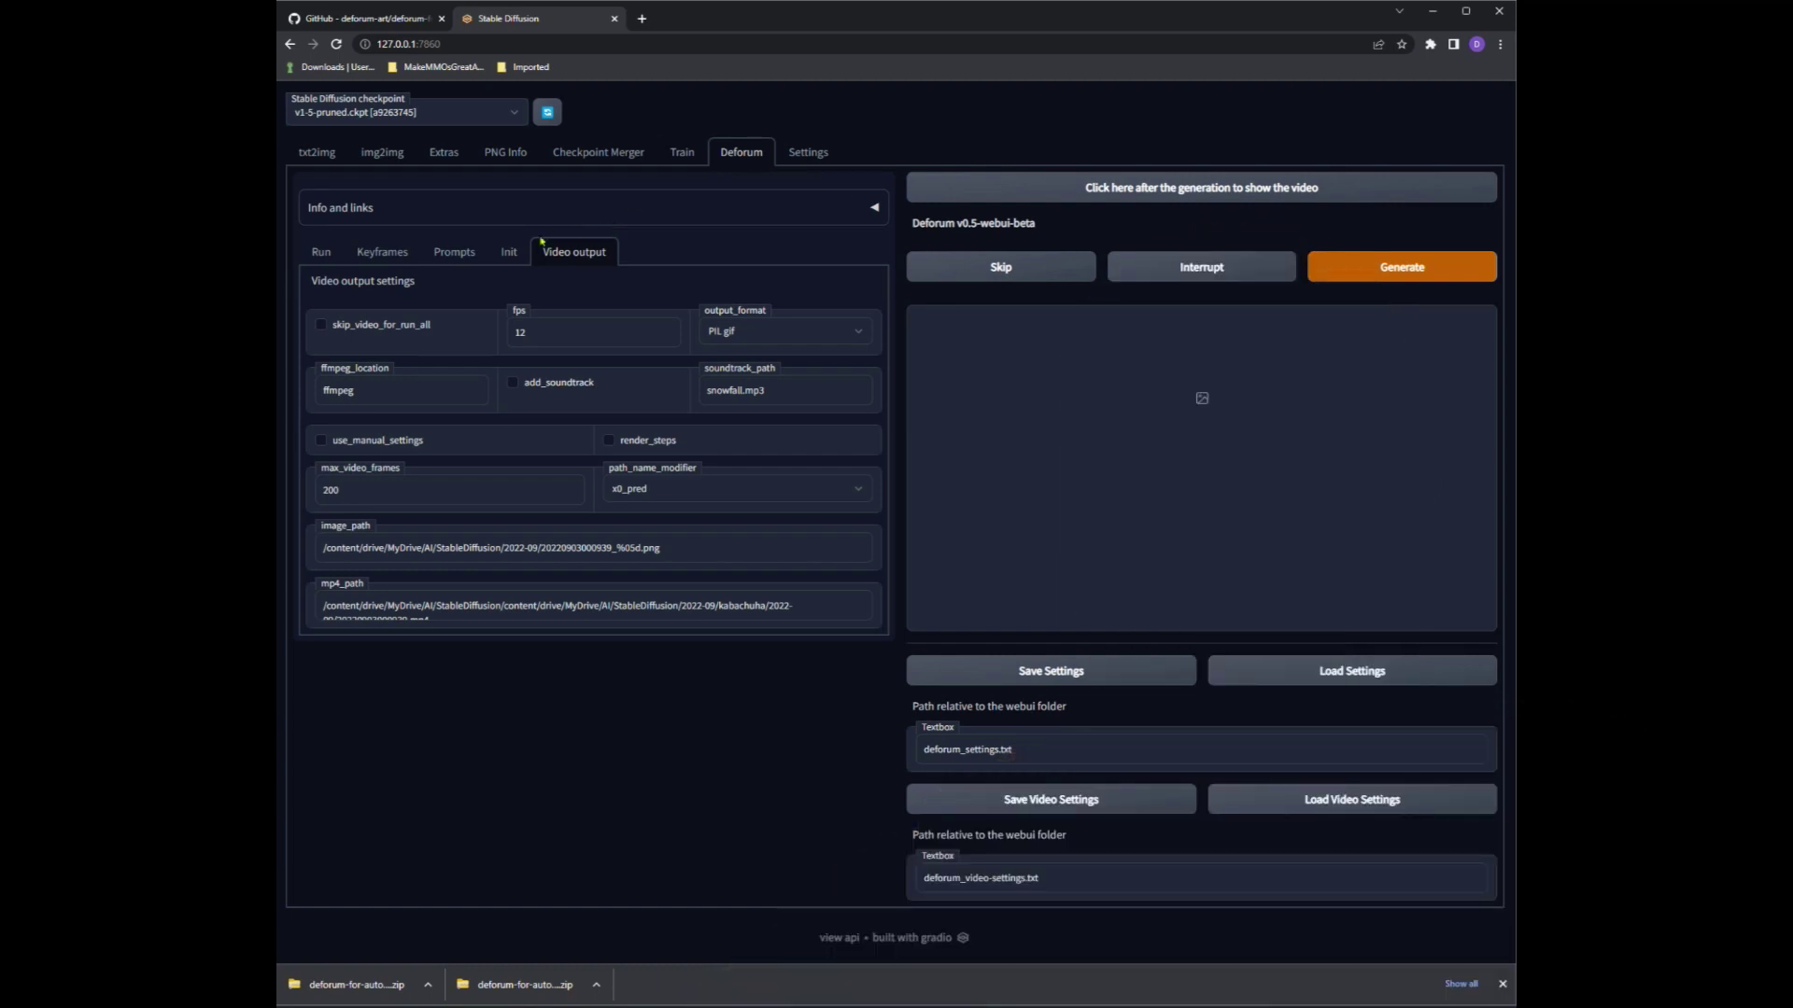
left_click(507, 253)
left_click(457, 260)
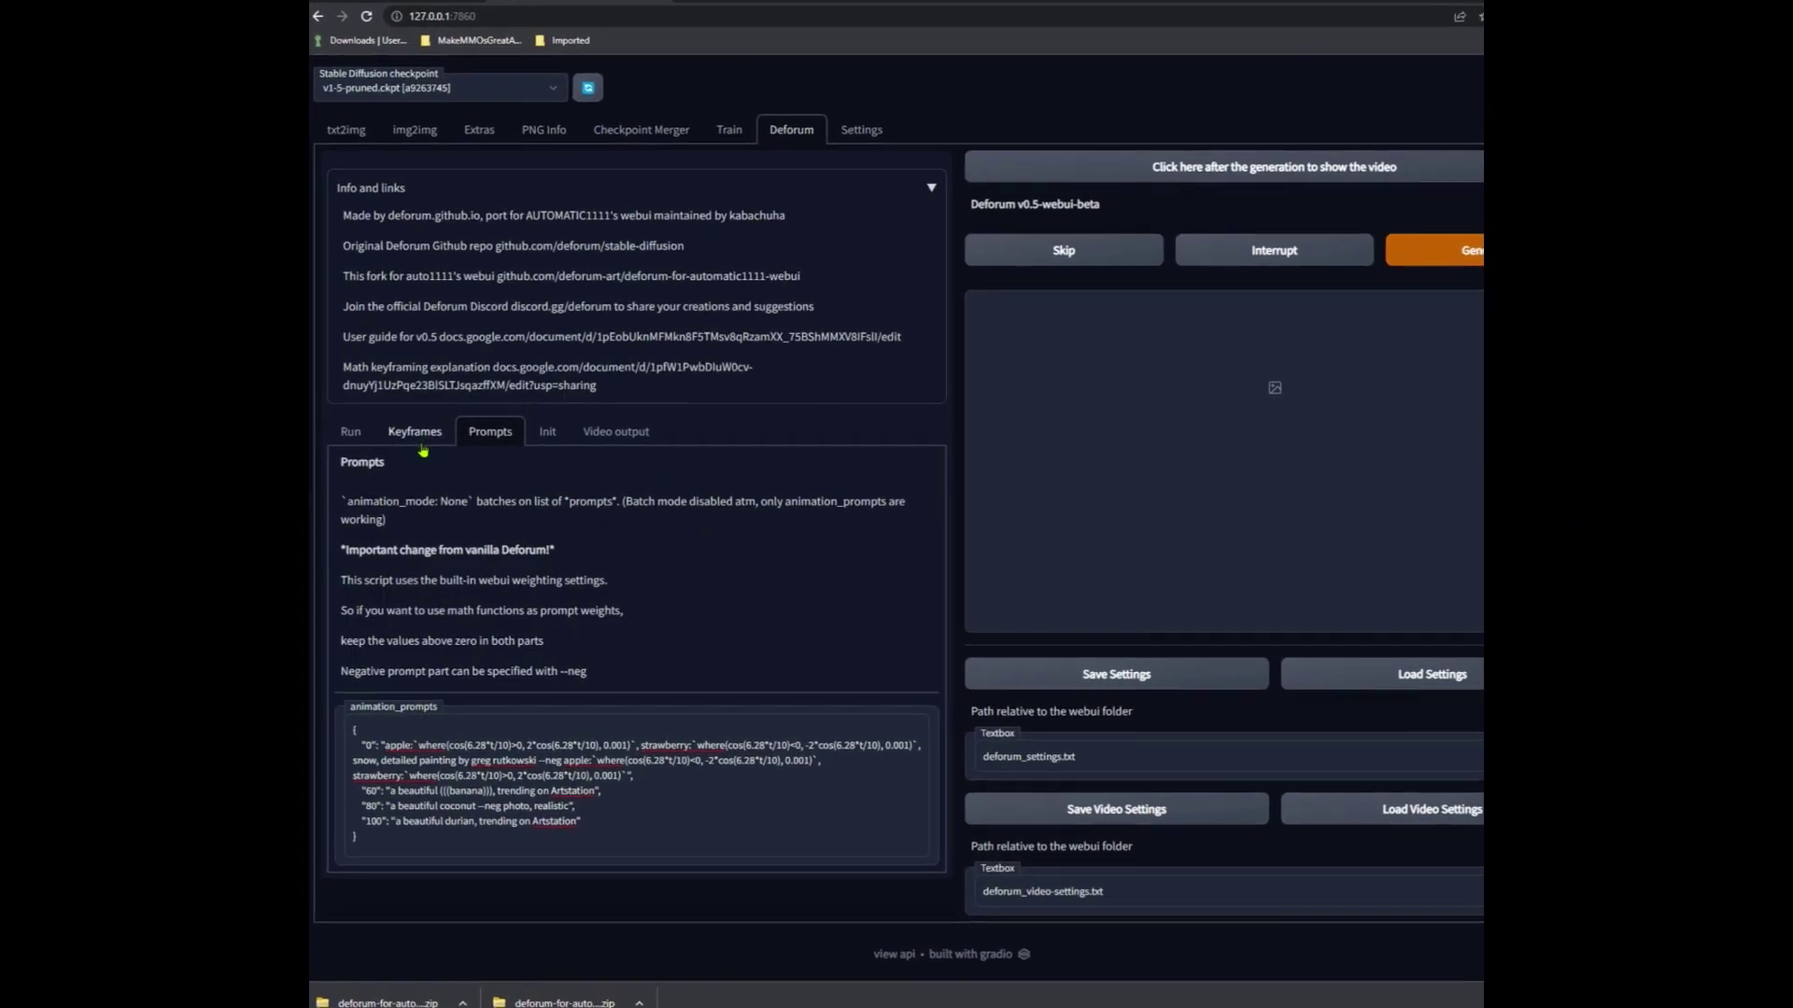
- Inspect the Keyframes zoom schedule, then switch to the Prompts animation_prompts box
left_click(397, 435)
scroll(455, 488, "down", 2)
left_click(455, 487)
scroll(471, 529, "down", 2)
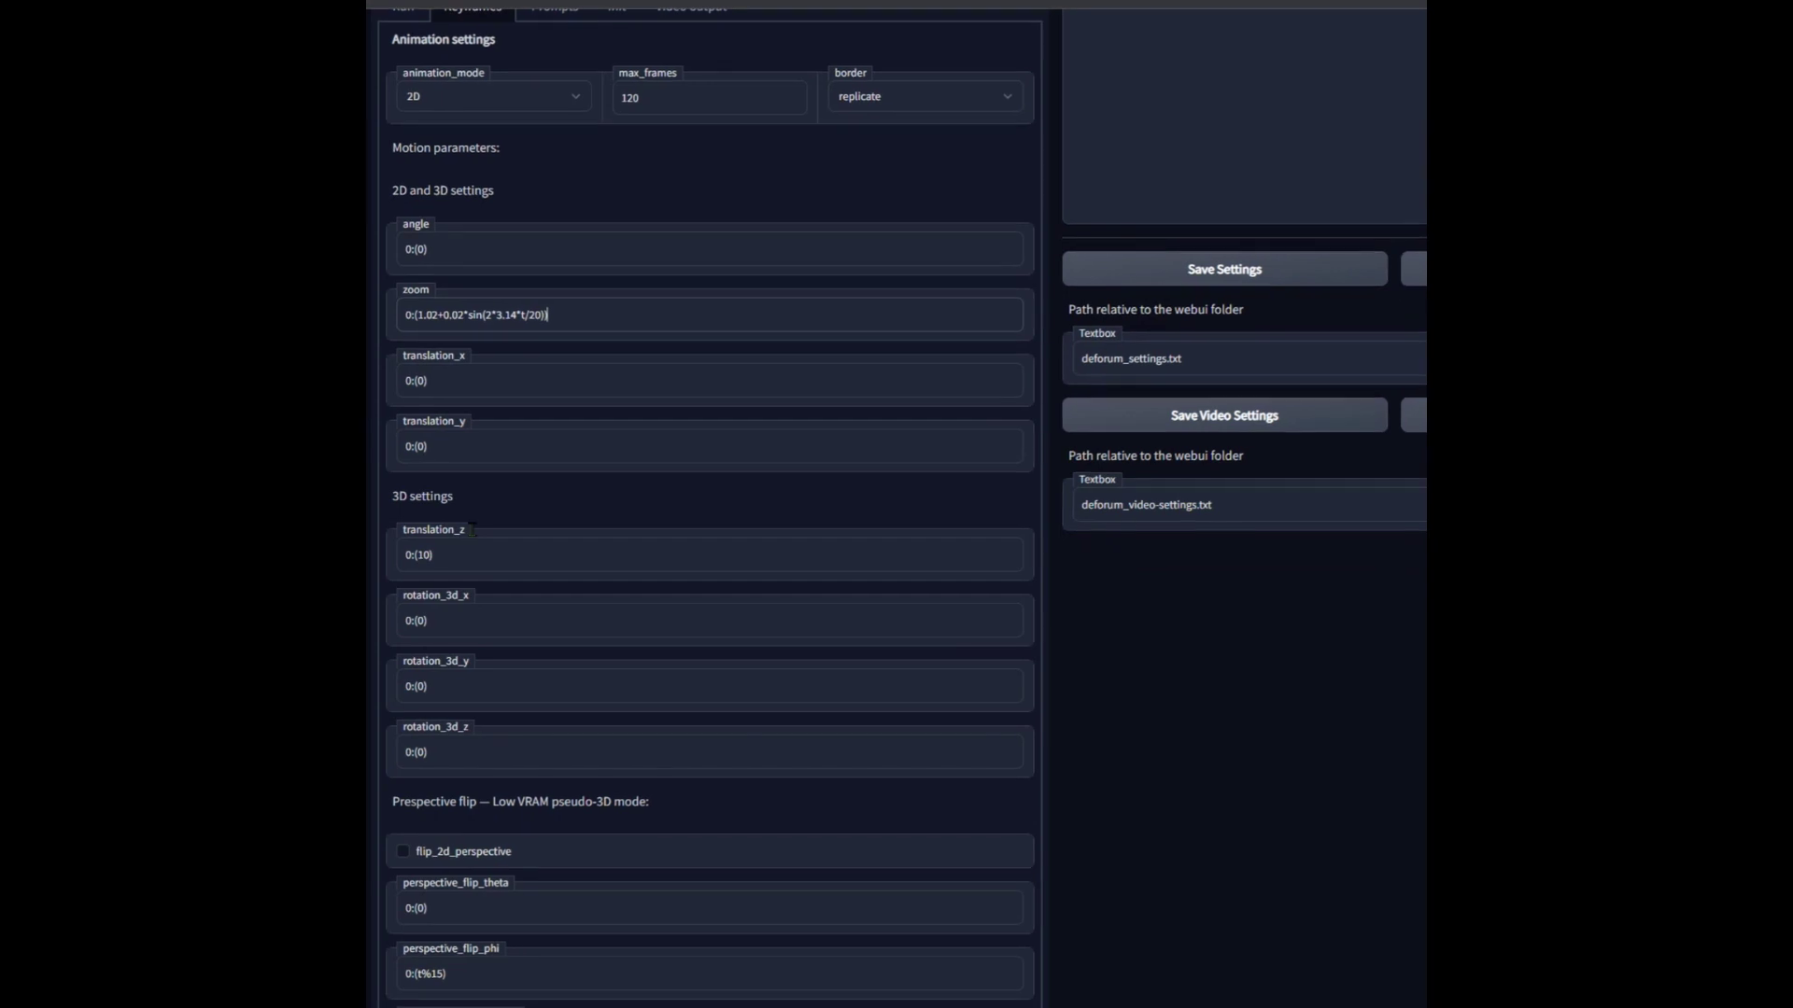
scroll(484, 532, "down", 3)
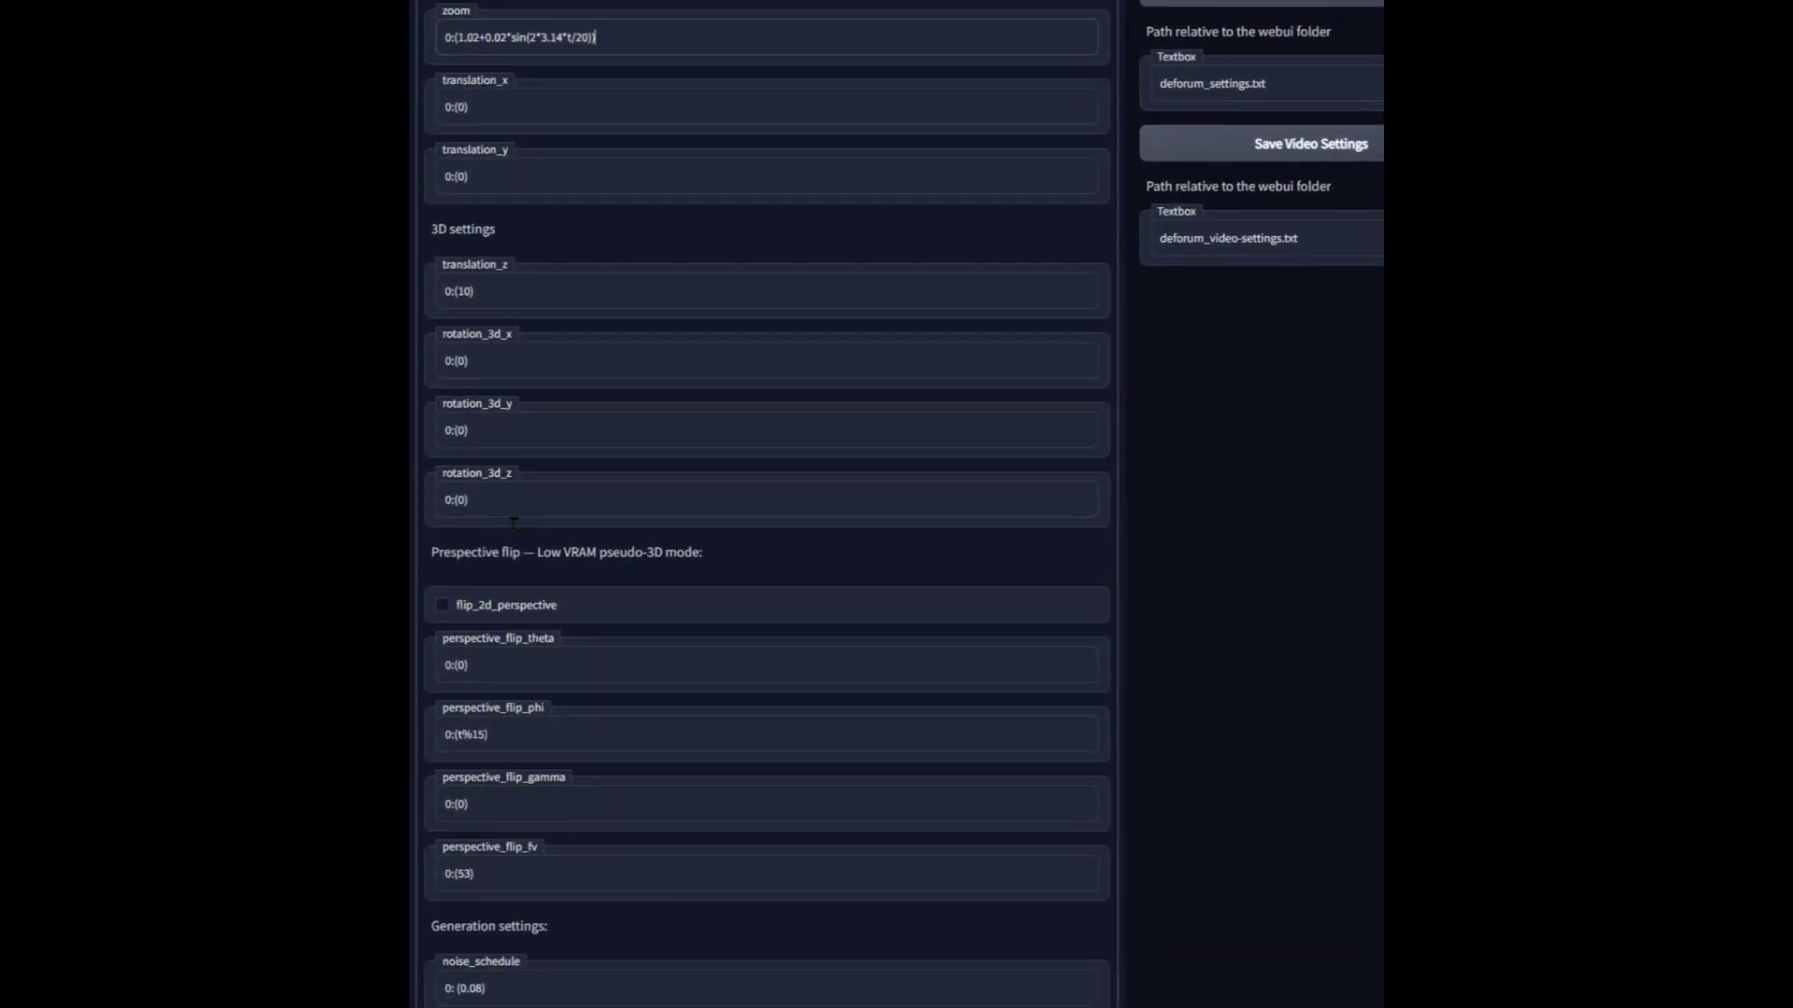
scroll(653, 494, "up", 7)
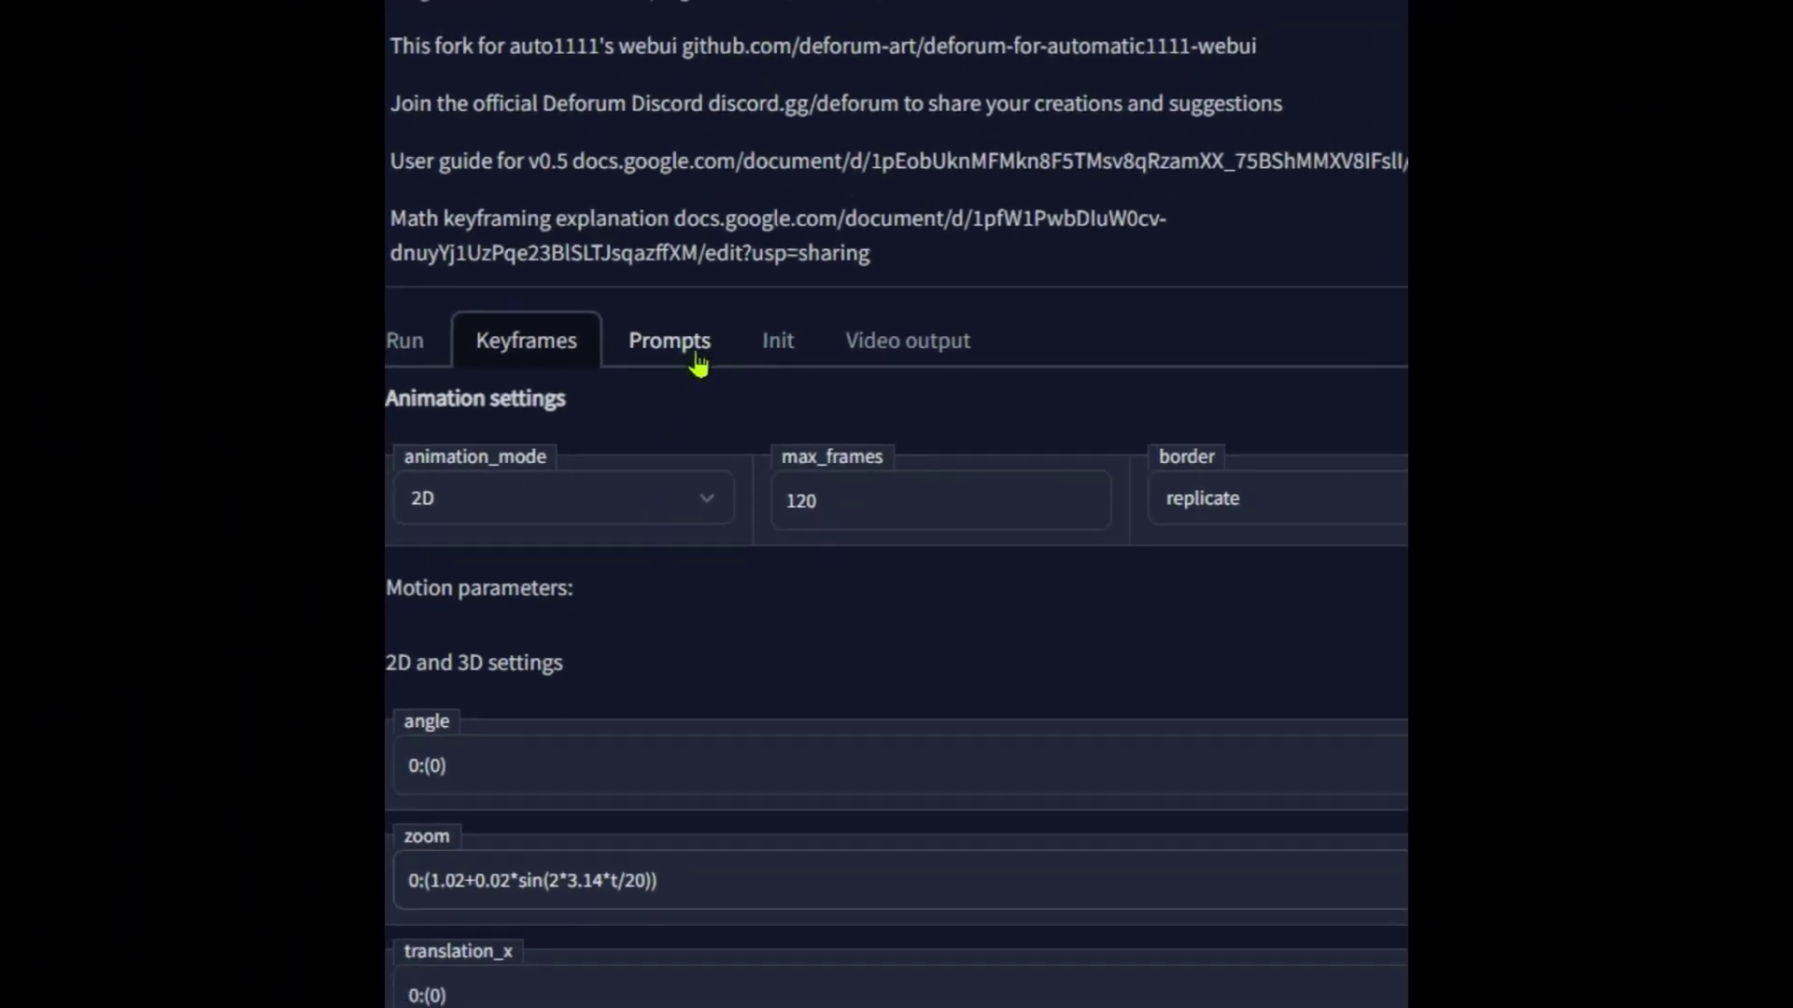
left_click(694, 360)
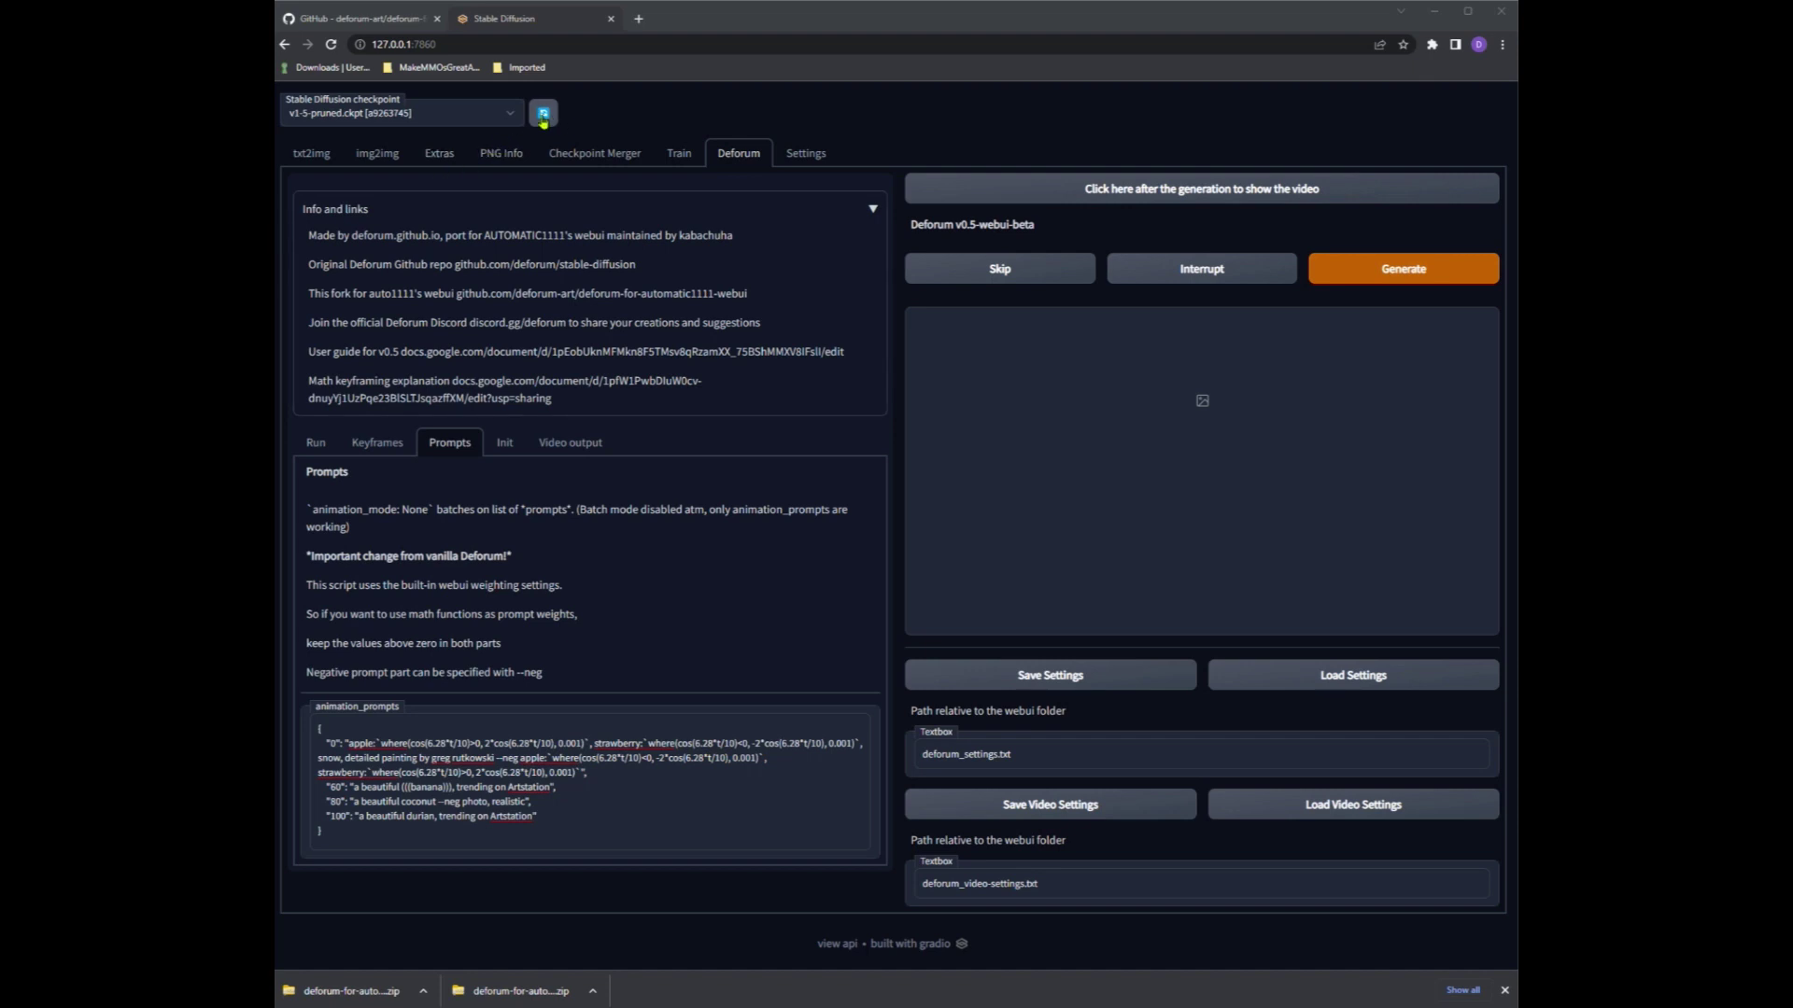
left_click(486, 122)
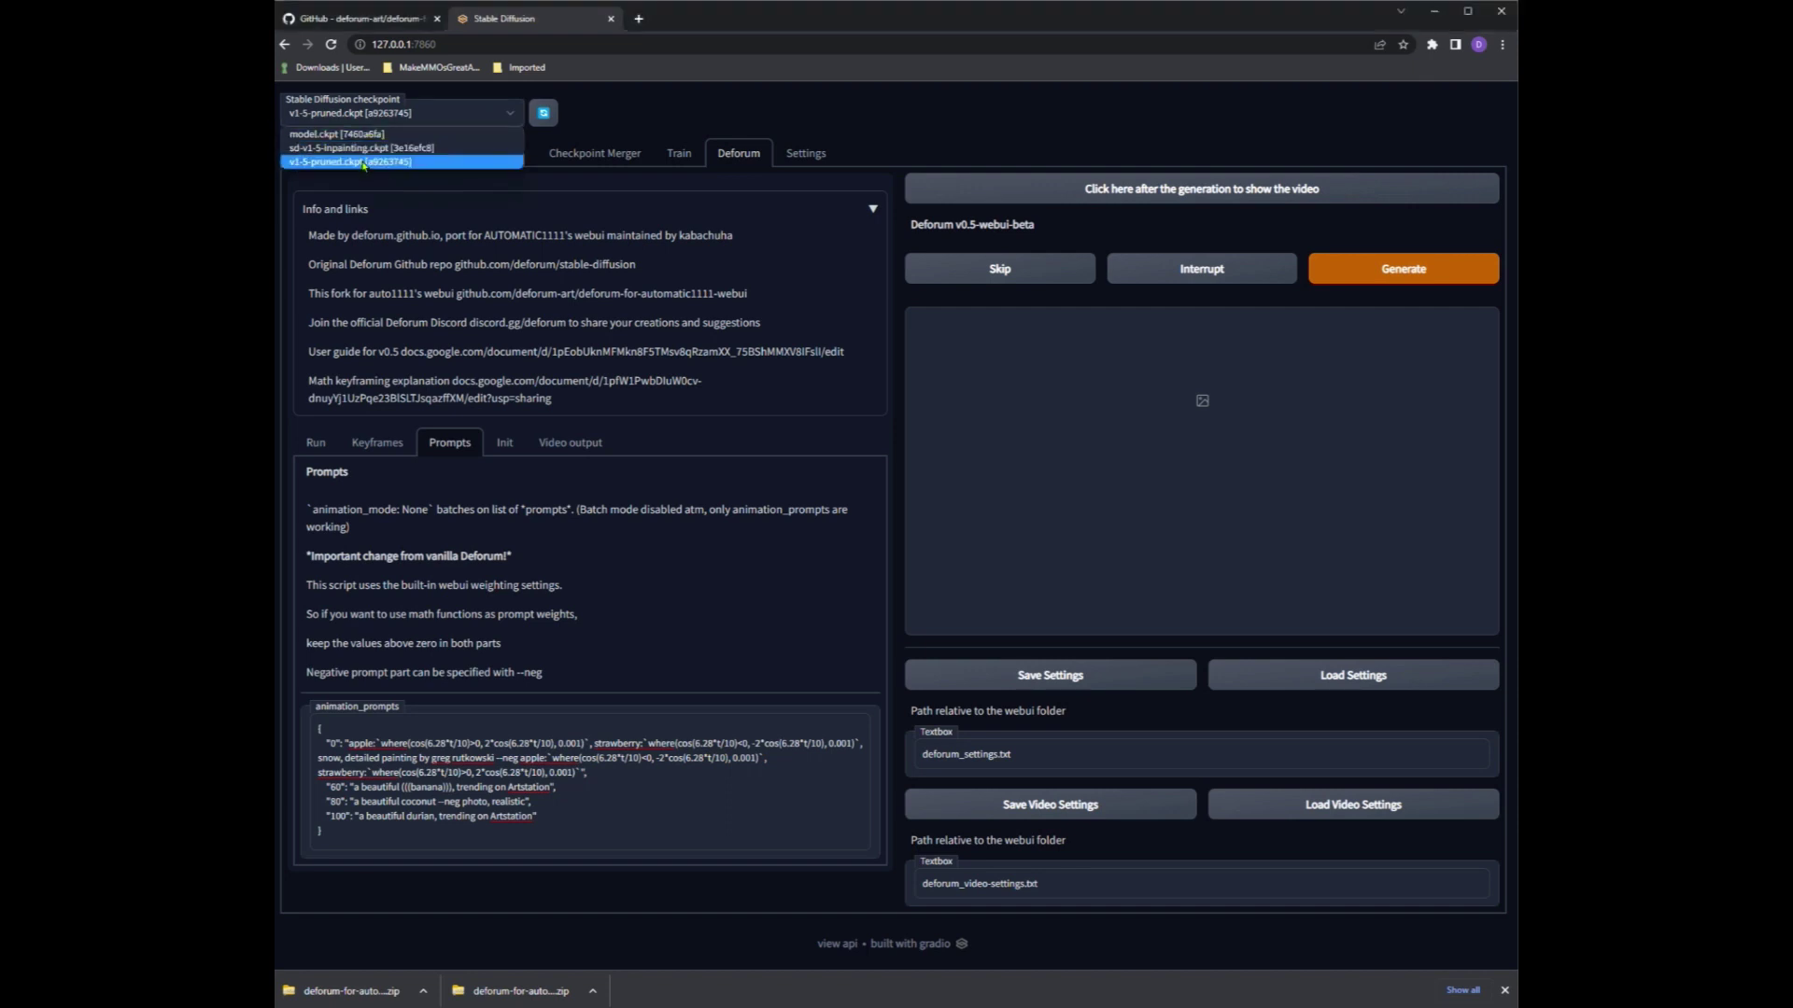
left_click(472, 205)
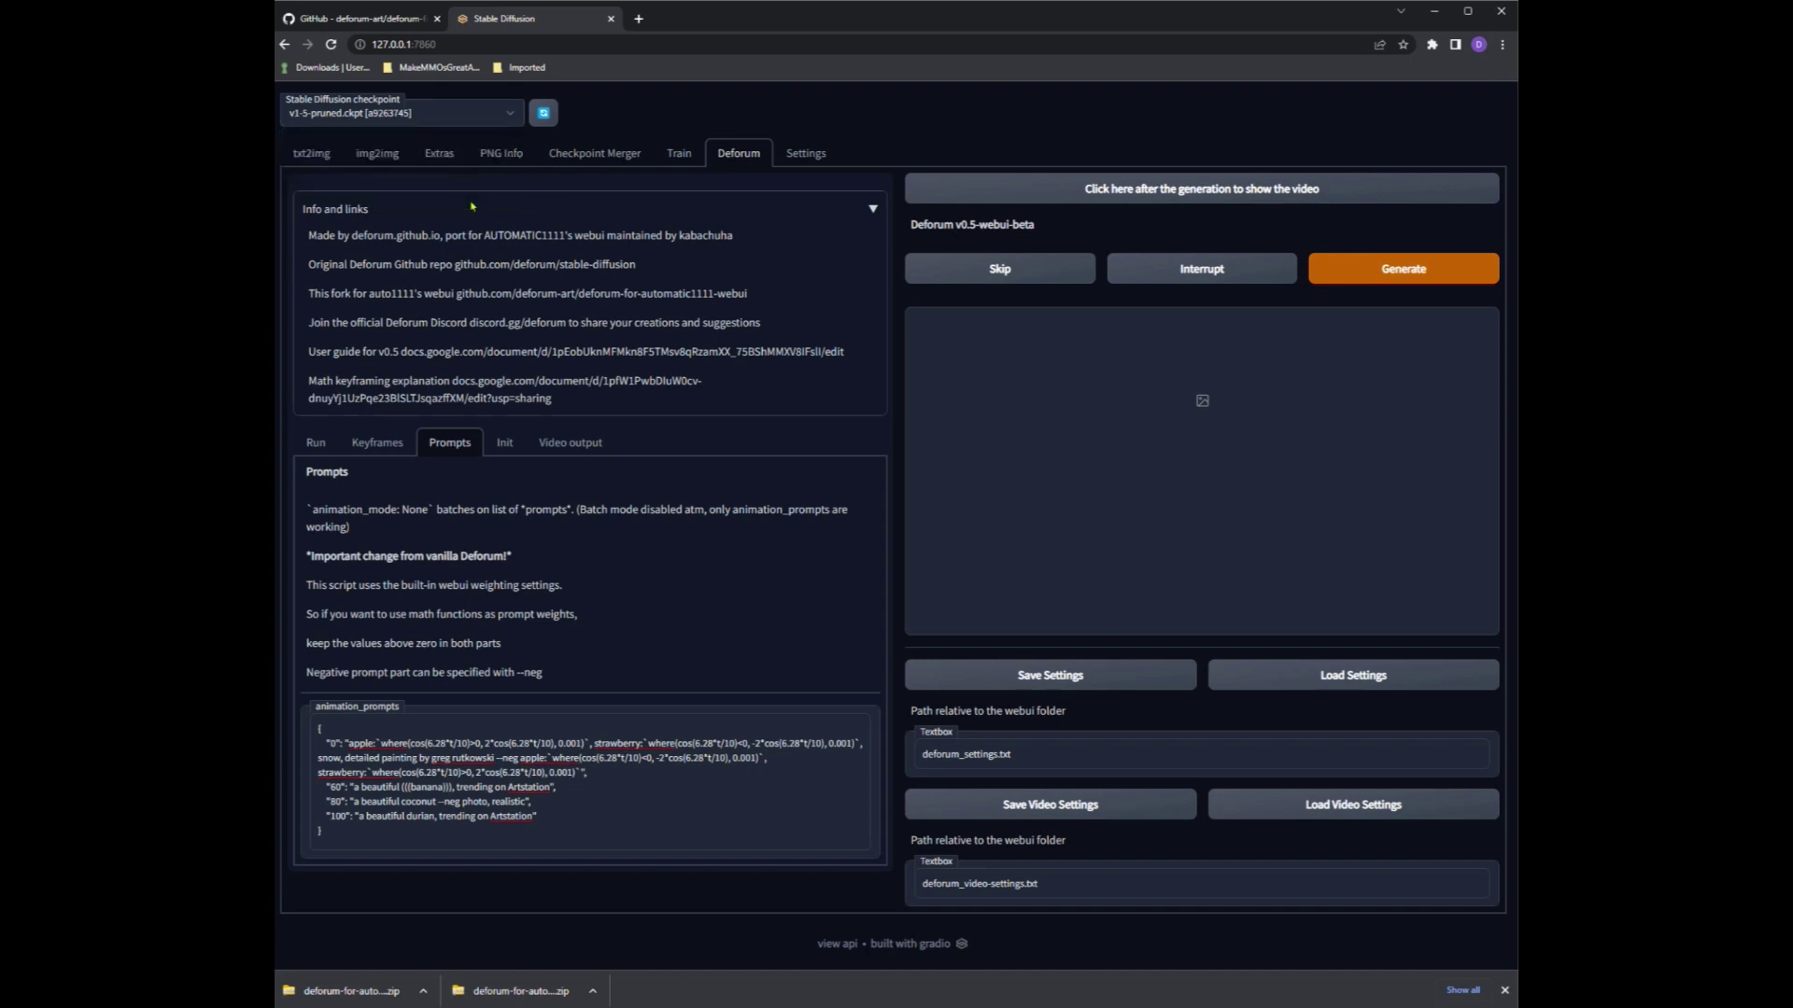
left_click(445, 121)
left_click(379, 163)
- Open Deforum's Run sub-tab and scroll down to the Batch settings
left_click(314, 444)
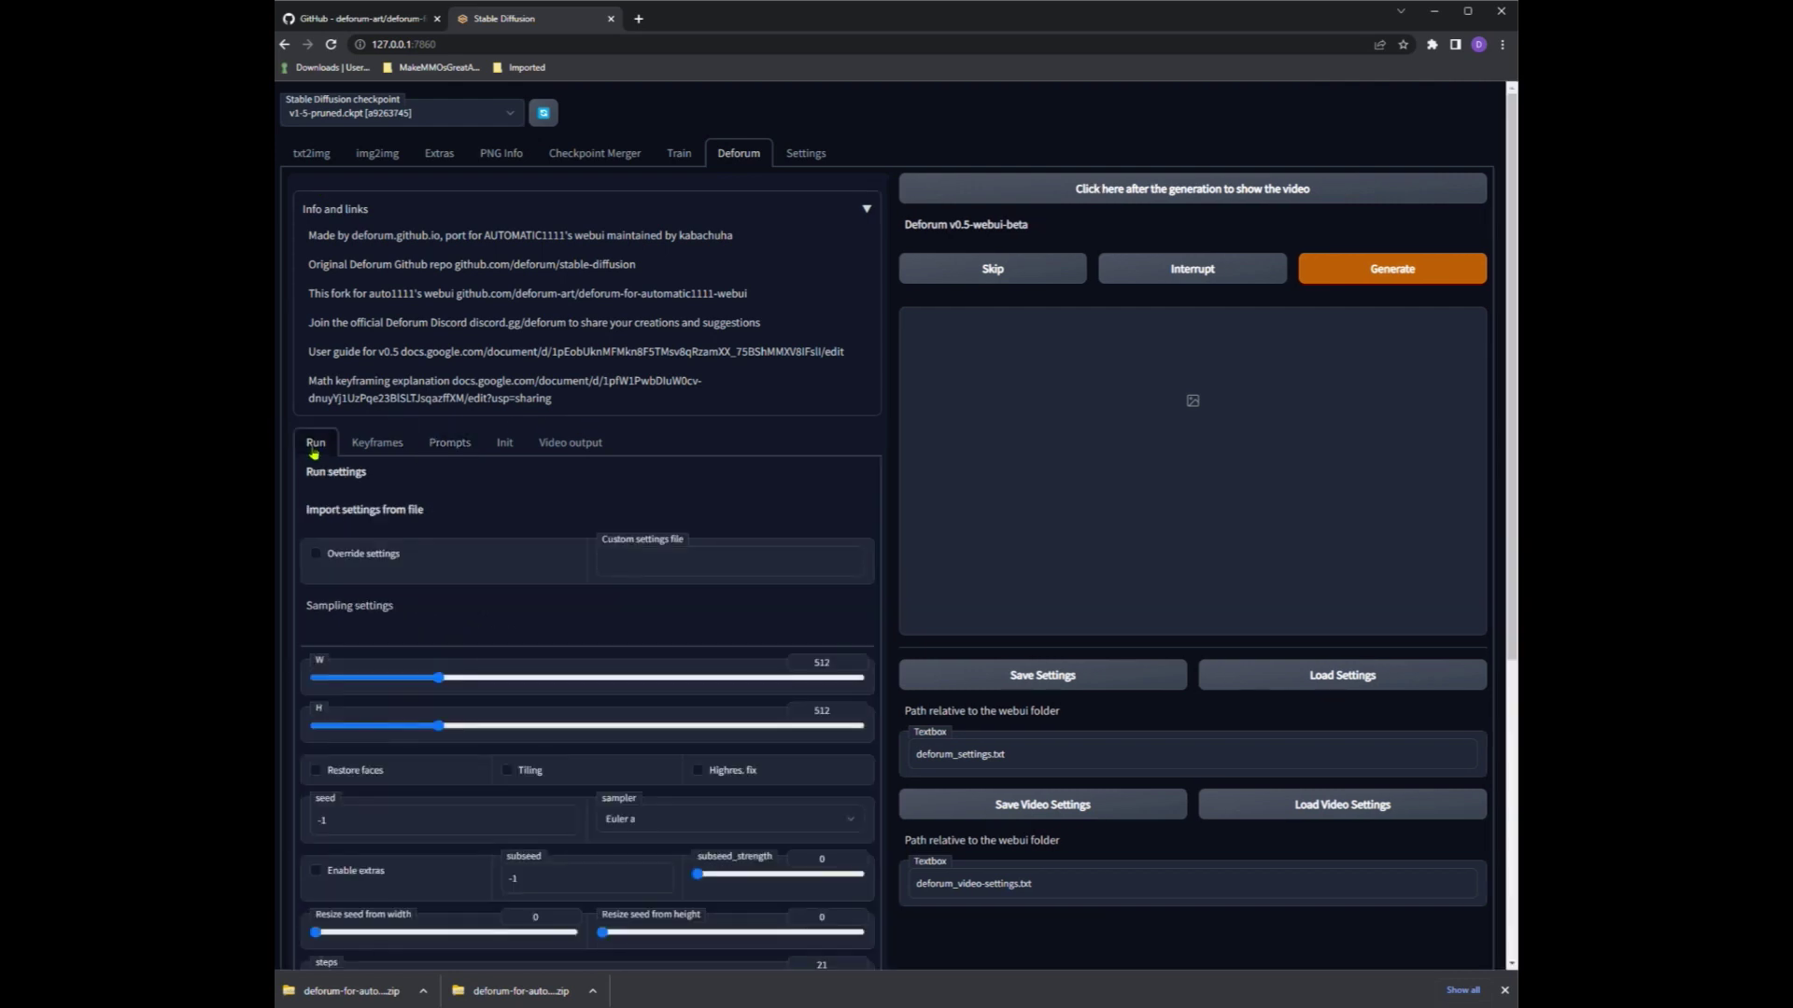
scroll(374, 485, "down", 2)
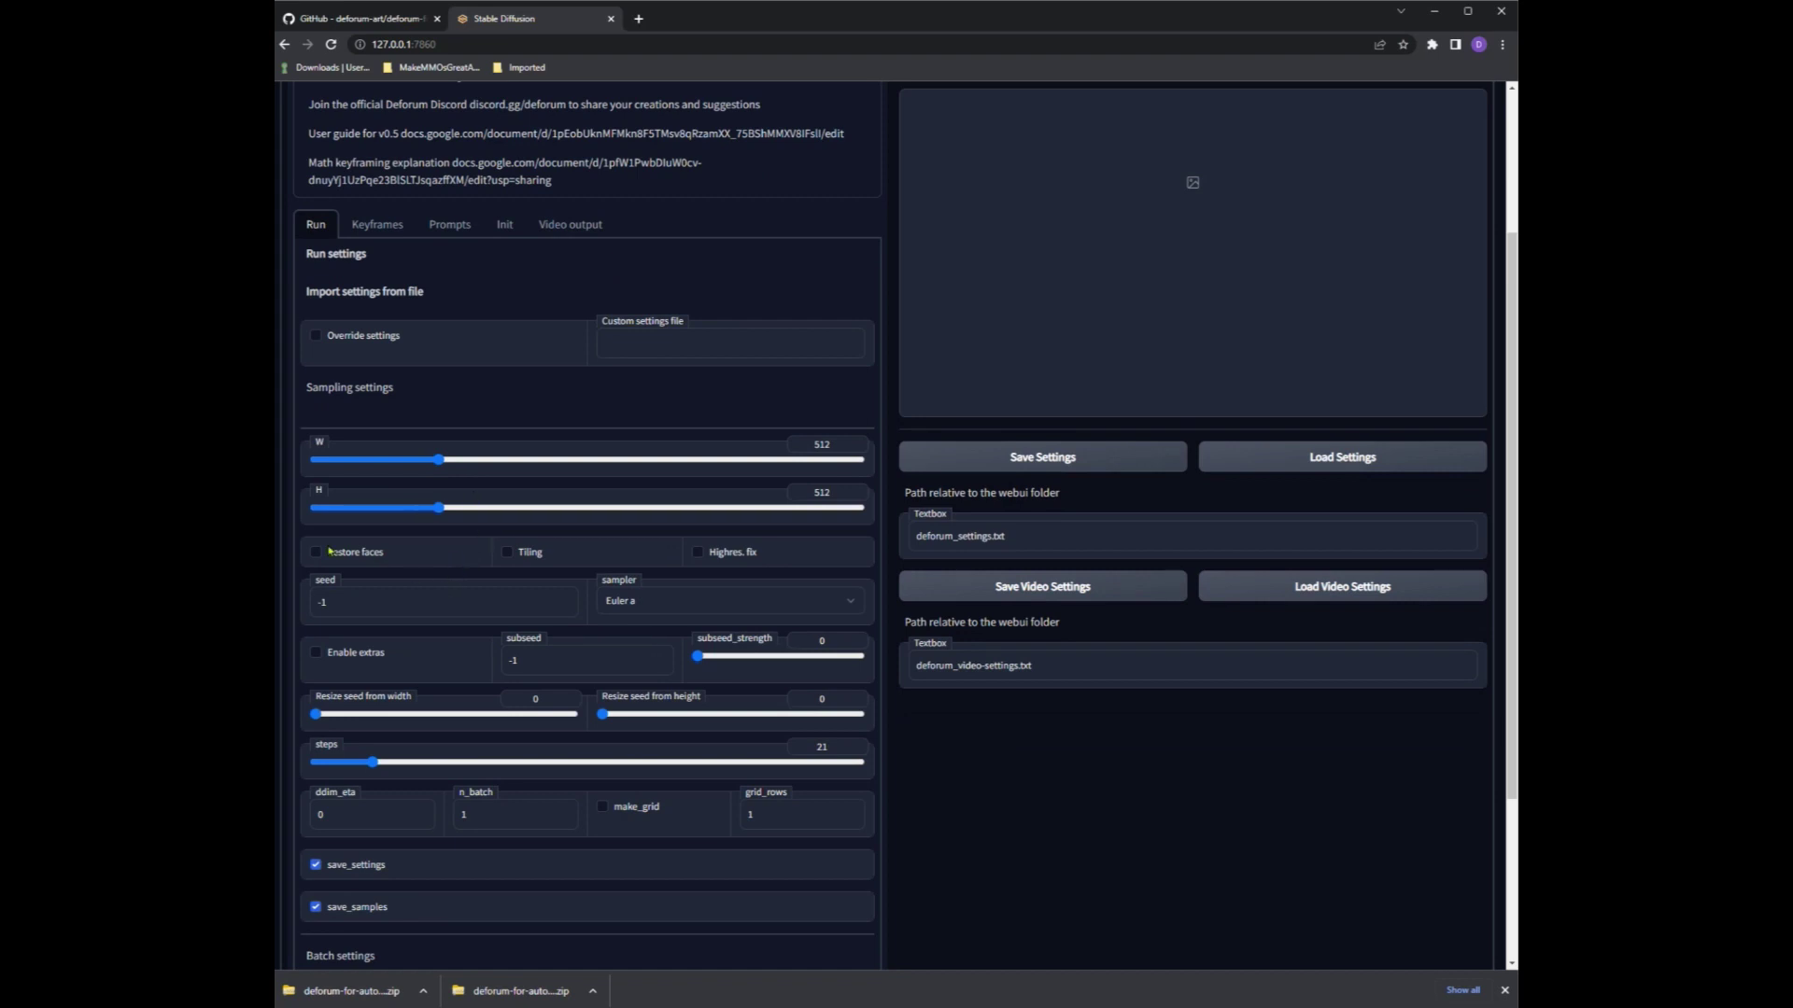
scroll(412, 714, "down", 2)
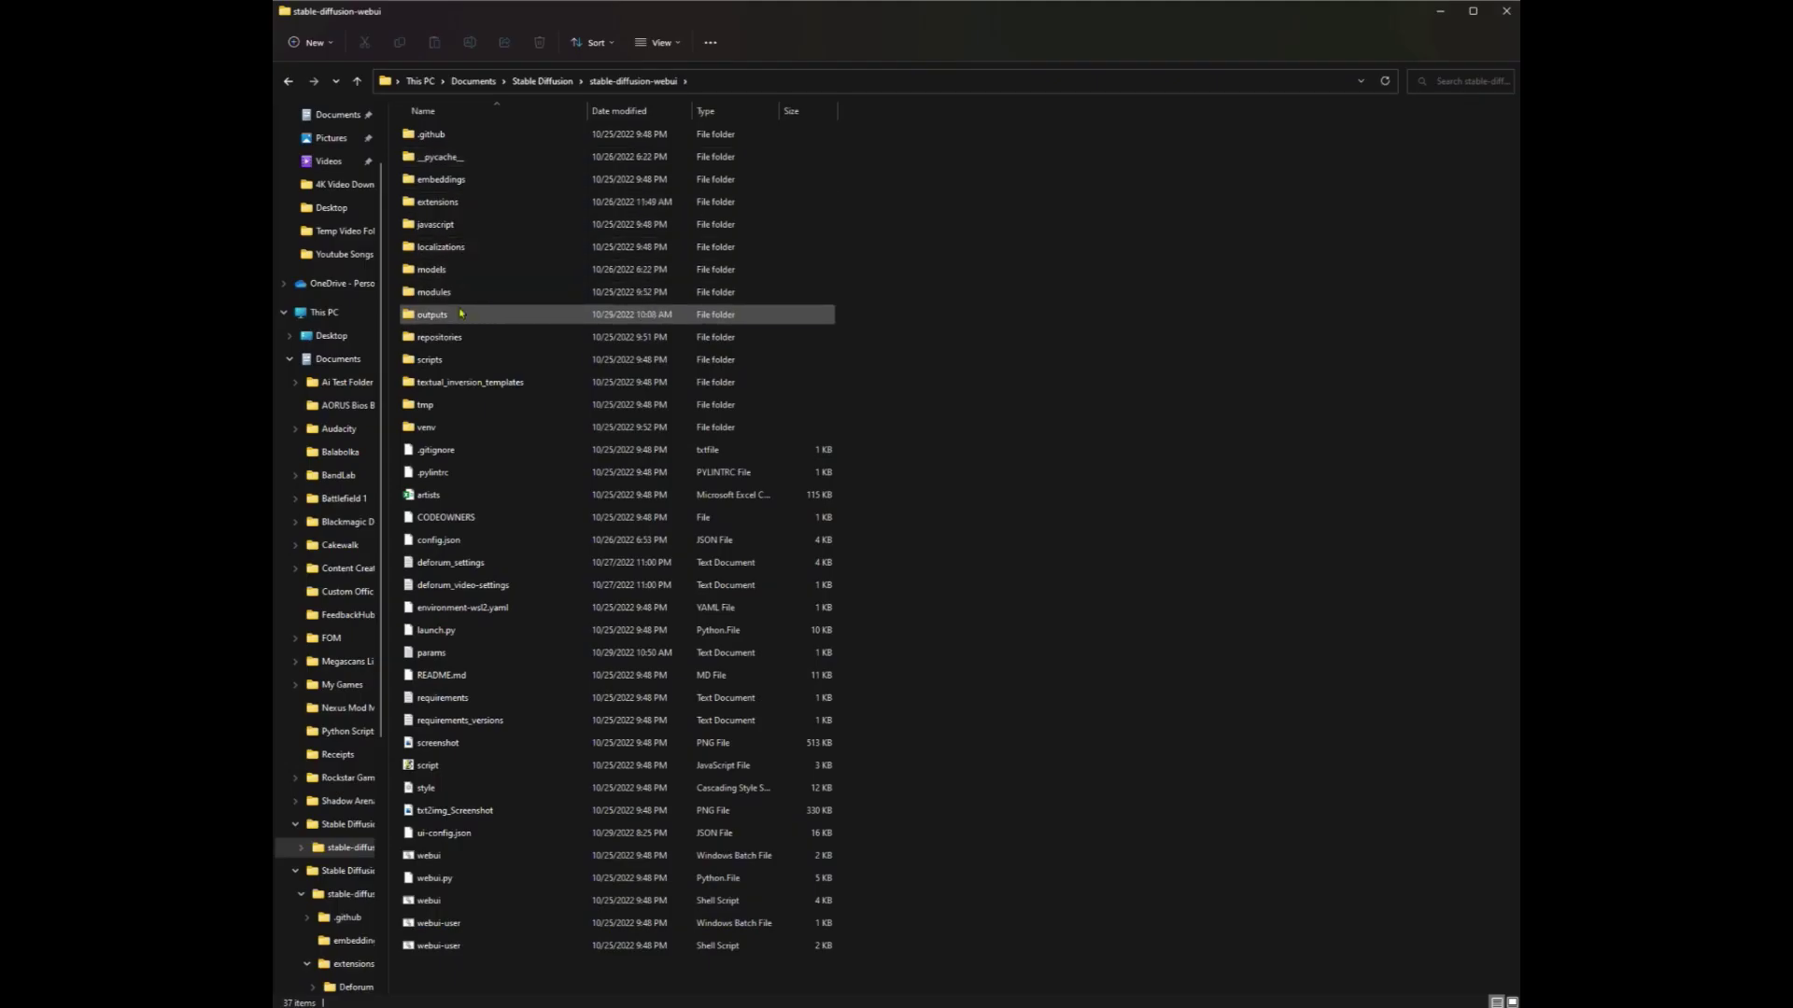
- Open outputs > img2img-images, look in Deforum1, then scroll through the Deforum5 frames
double_click(460, 314)
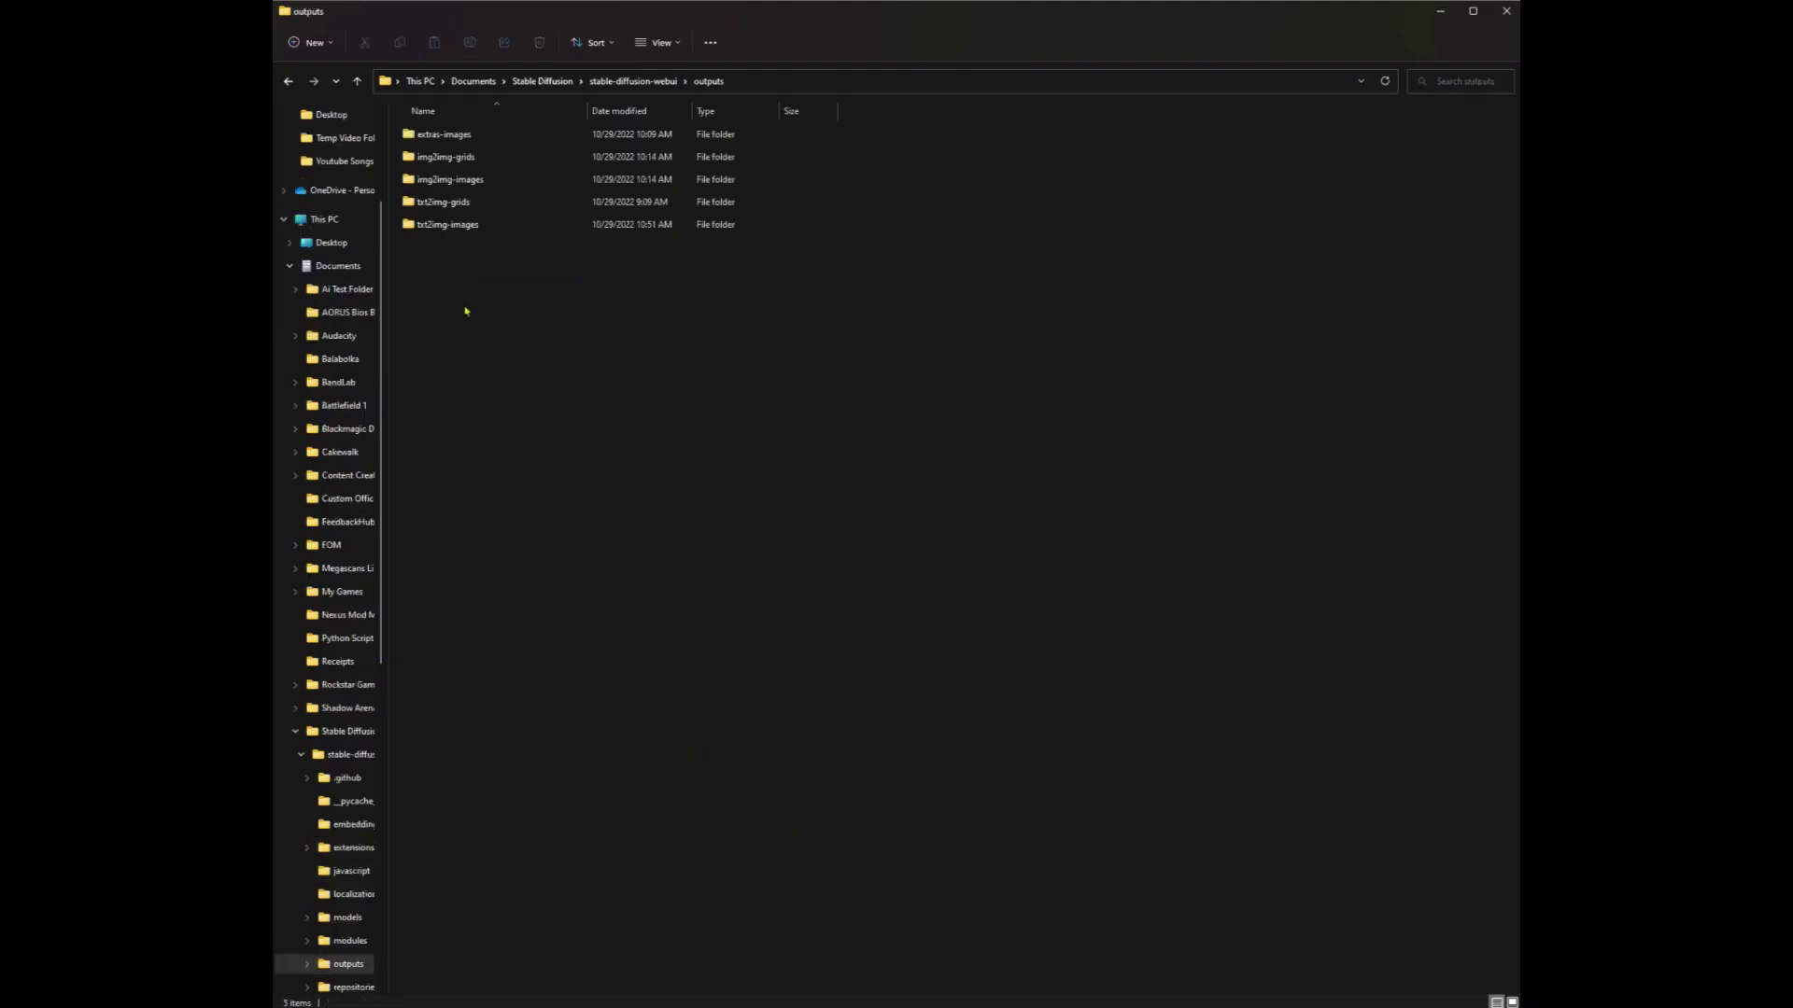
left_click(466, 180)
double_click(467, 181)
double_click(516, 148)
scroll(560, 271, "down", 1)
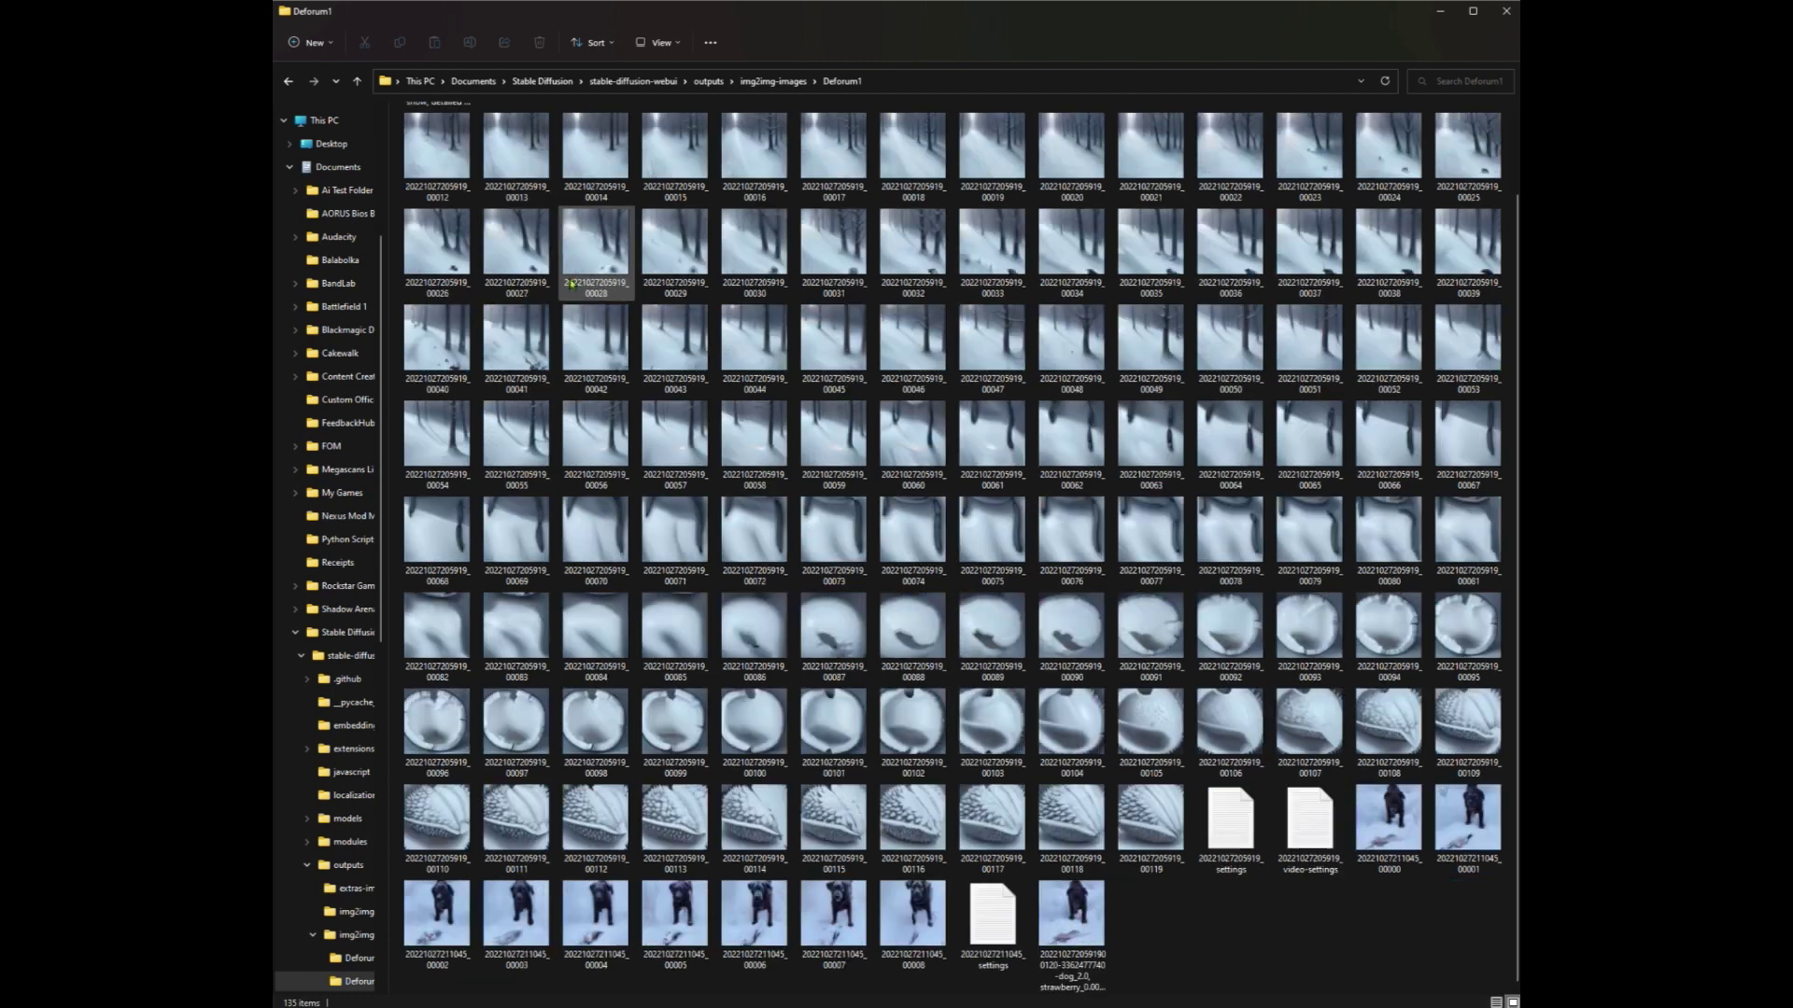
left_click(289, 81)
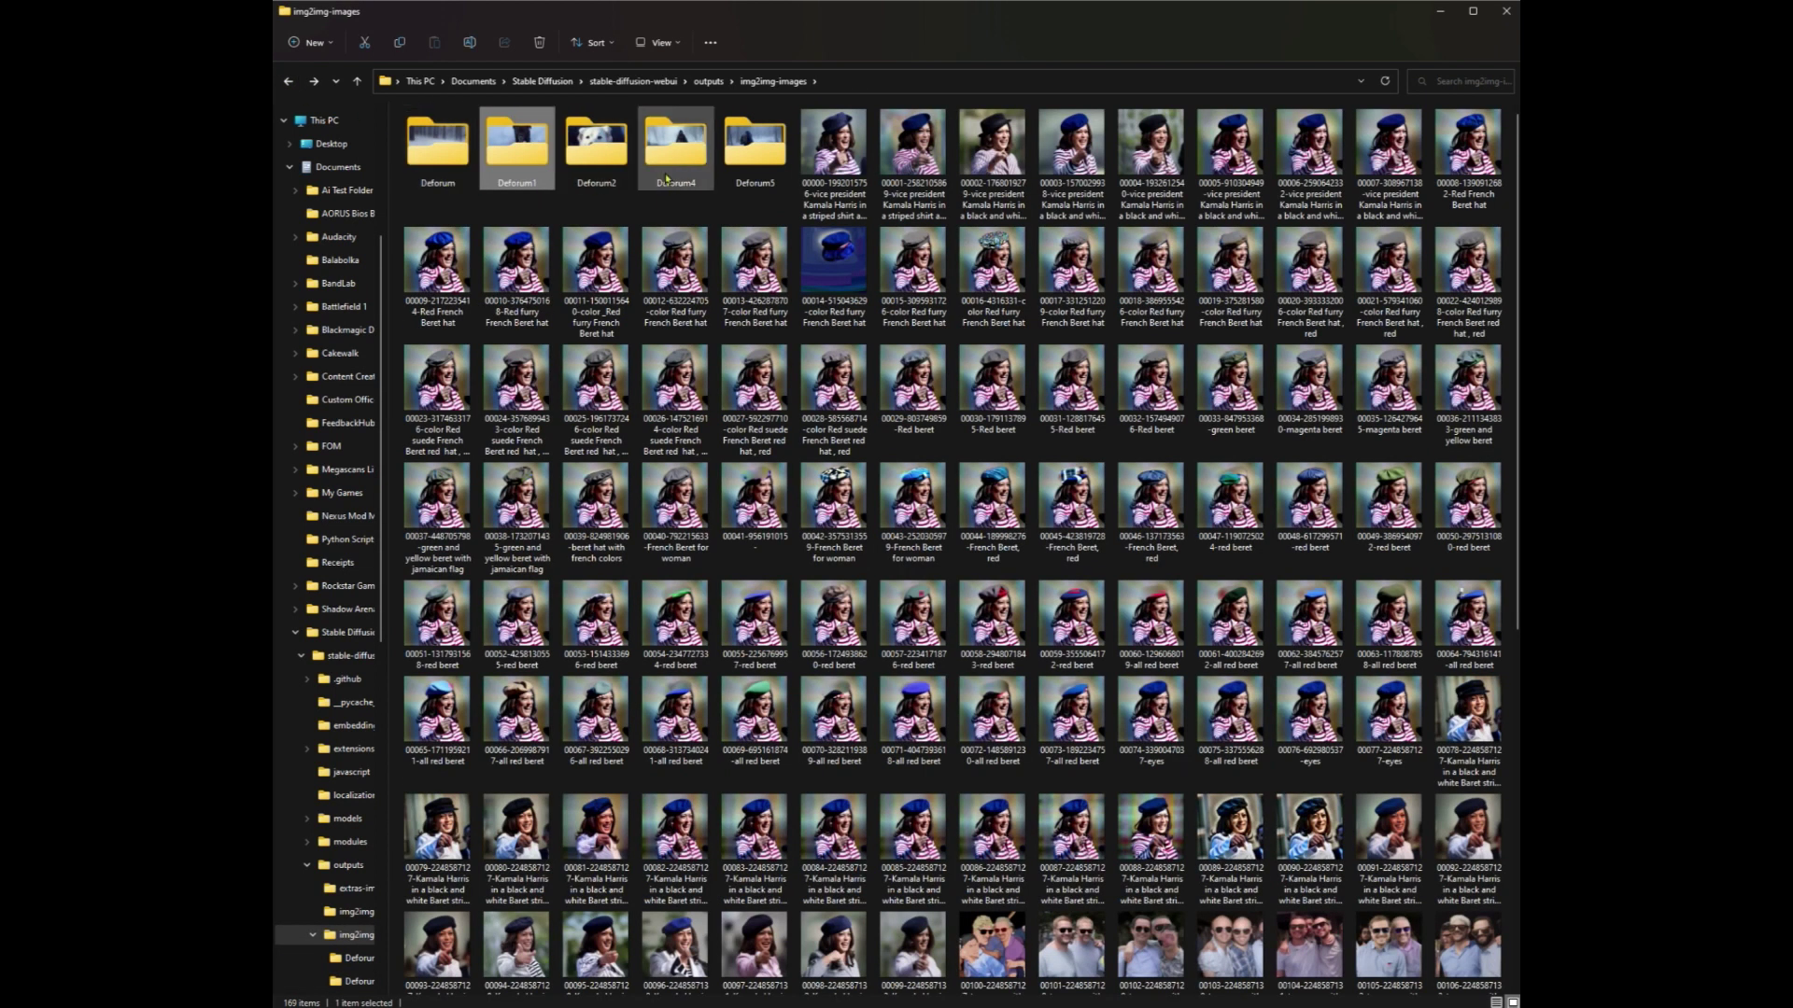
double_click(759, 170)
scroll(792, 343, "down", 10)
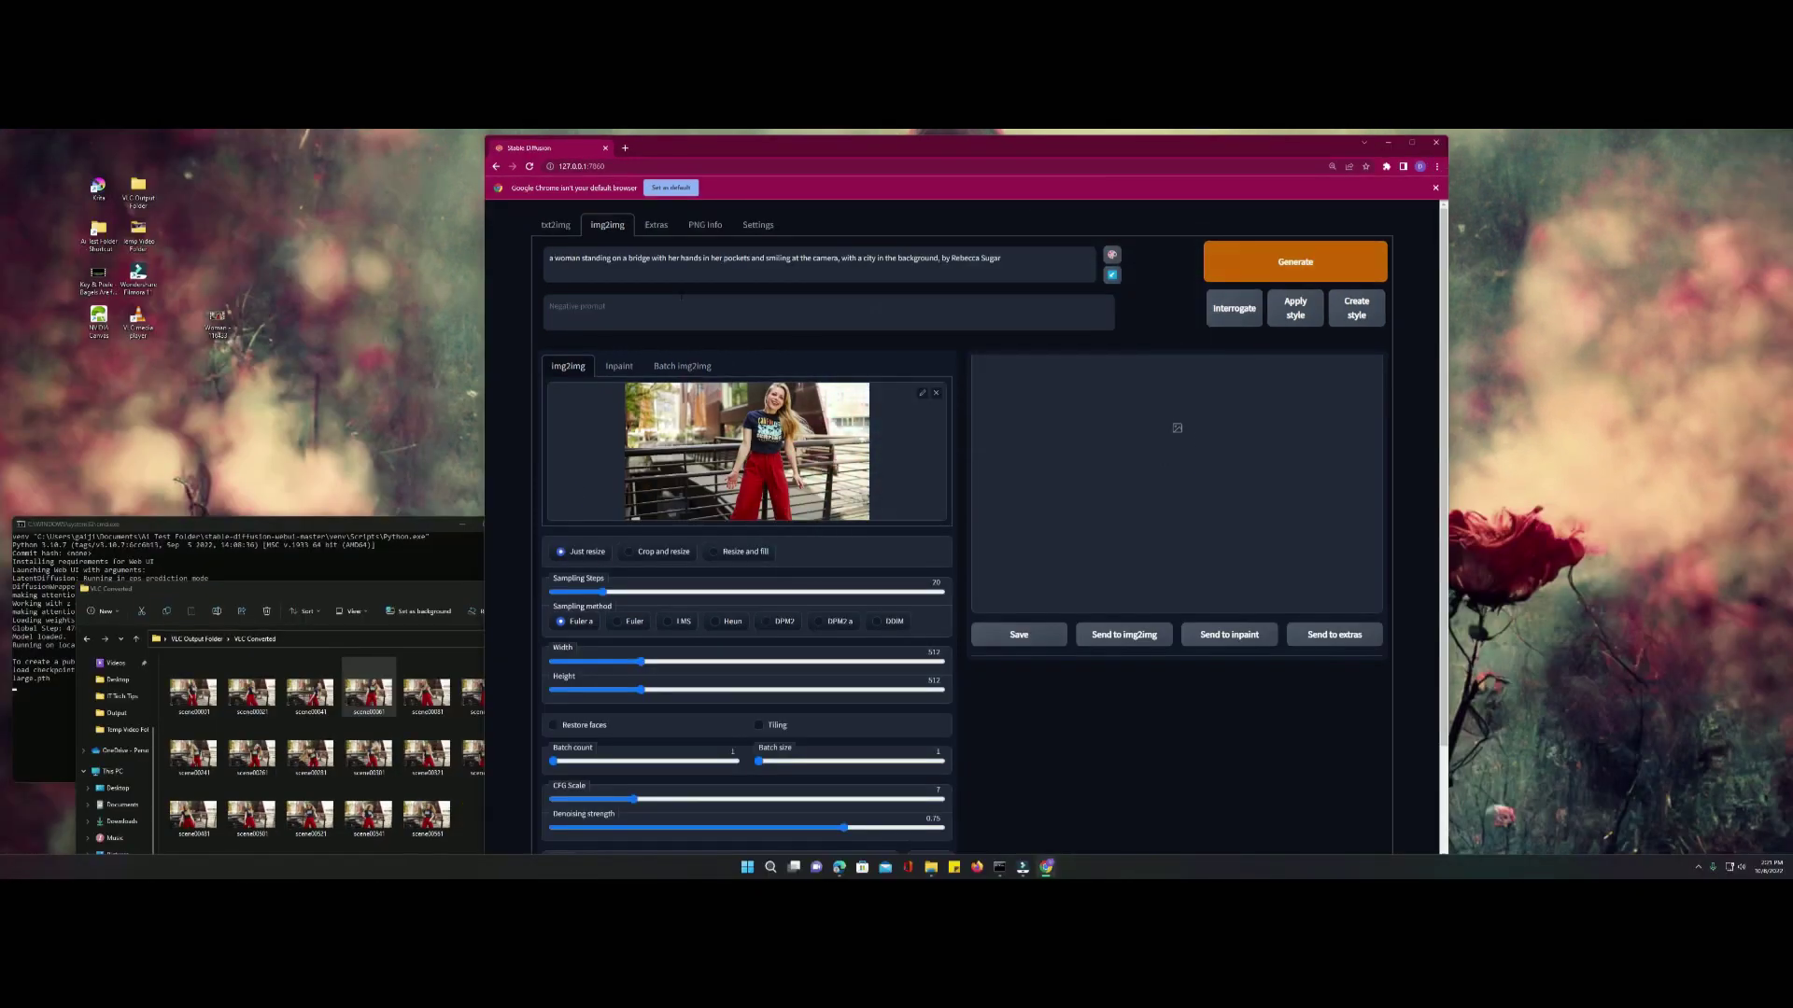
- Make the prompt a young woman with blonde hair in red pants and blue shirt; negative 'nude, nudity'
type("young ")
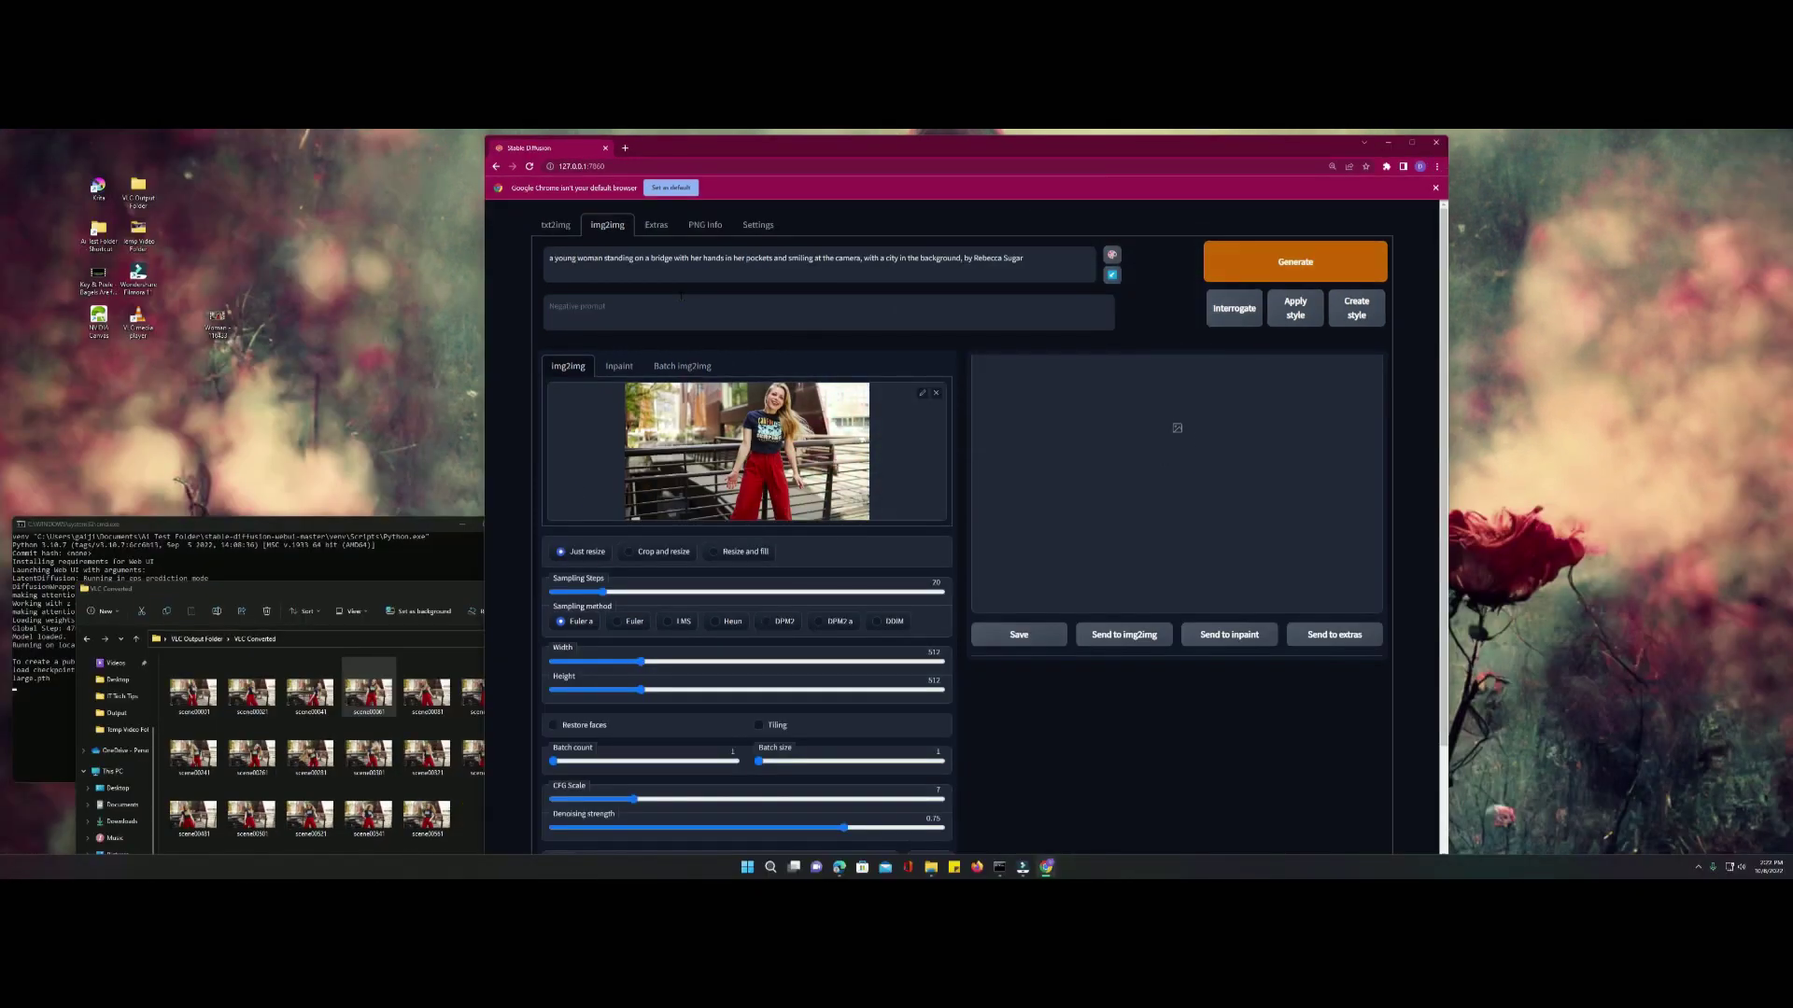
type(" wearing red pants")
key("ctrl+Left")
key("ctrl+Left")
key("ctrl+Left")
key("ctrl+Left")
key("ctrl+Left")
key("ctrl+Left")
key("ctrl+Left")
key("Left")
type("with blonde")
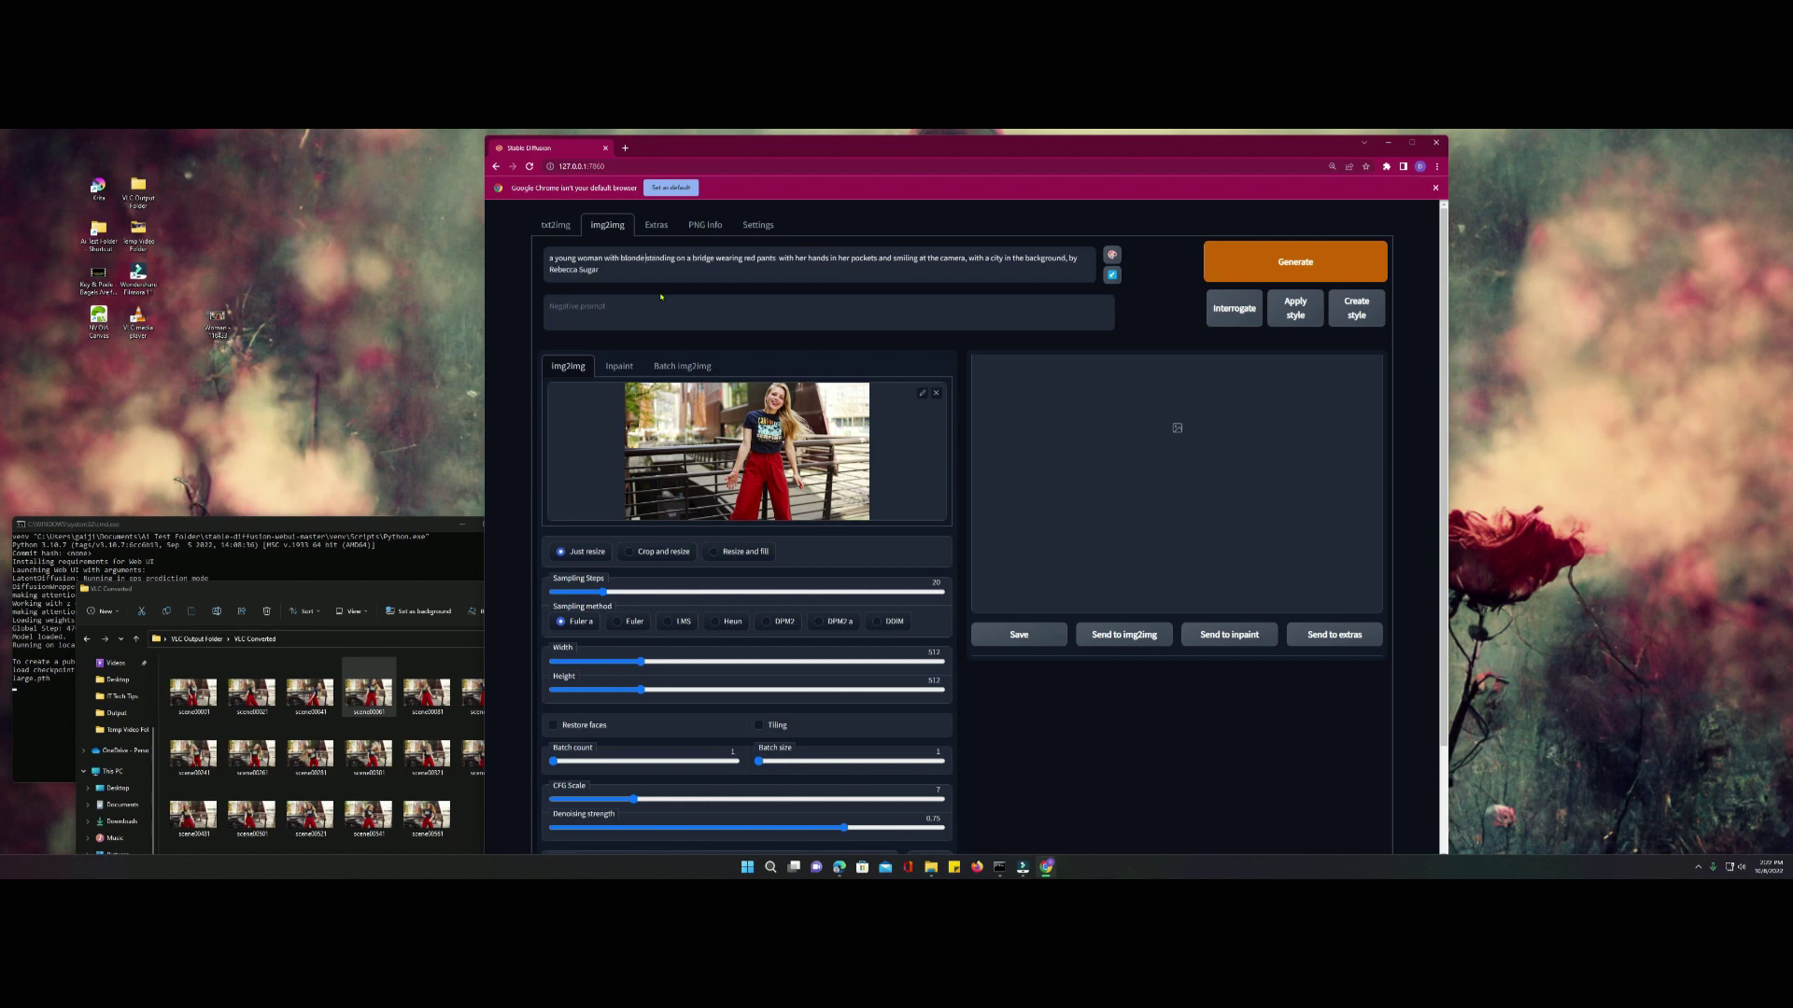
type(" hair")
left_click(661, 305)
type("nude, nudity")
left_click(777, 259)
type("and blue shirt")
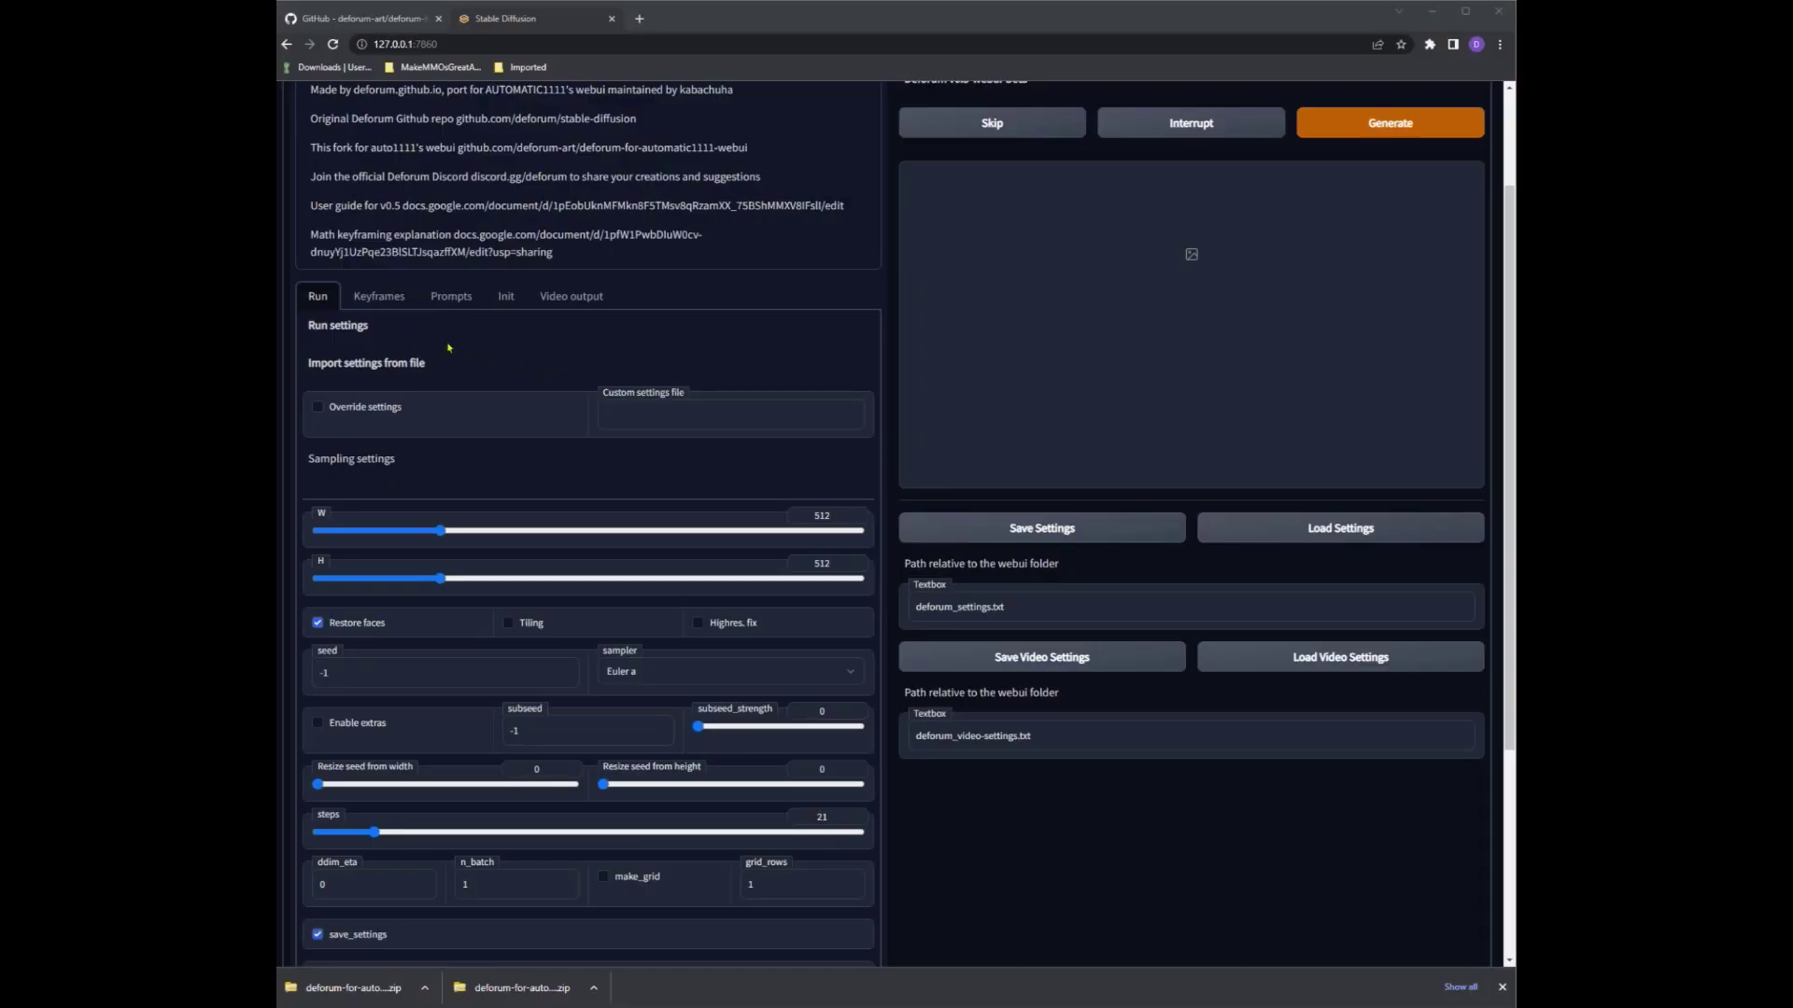
- Review the Keyframes motion parameters and animation_mode choices, then show the Deforum Prompts settings
left_click(378, 297)
scroll(428, 352, "down", 2)
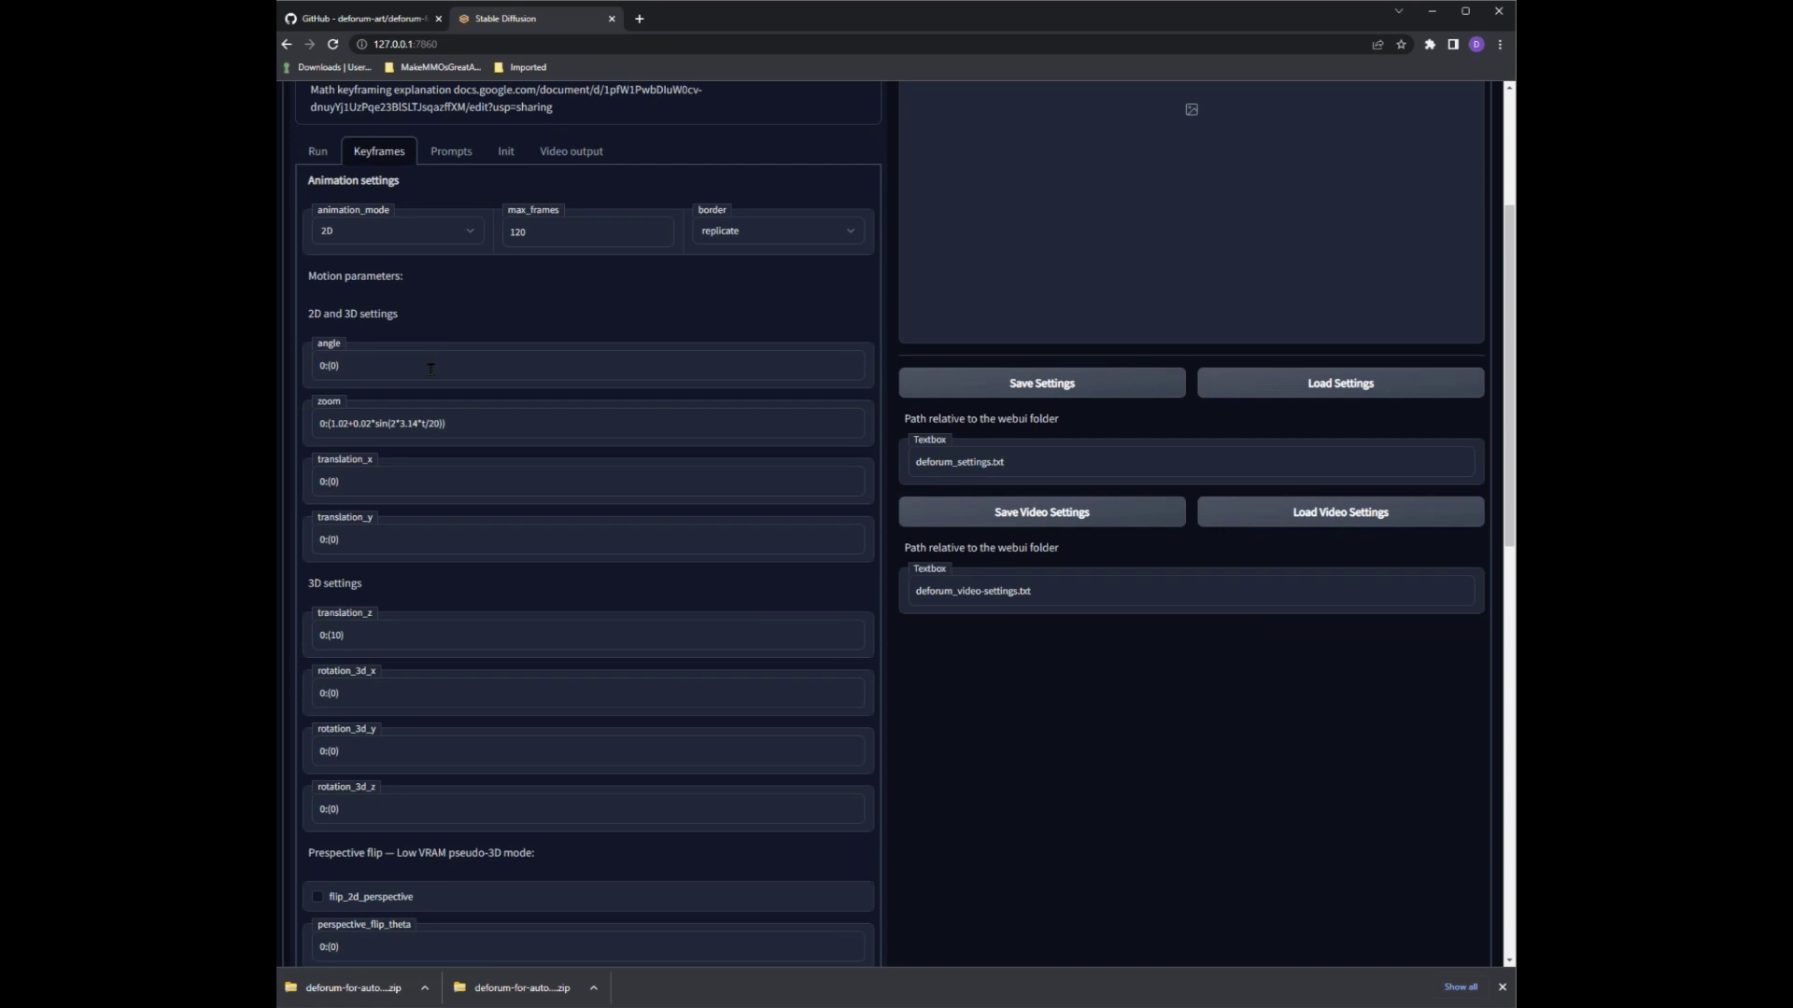
scroll(431, 370, "down", 1)
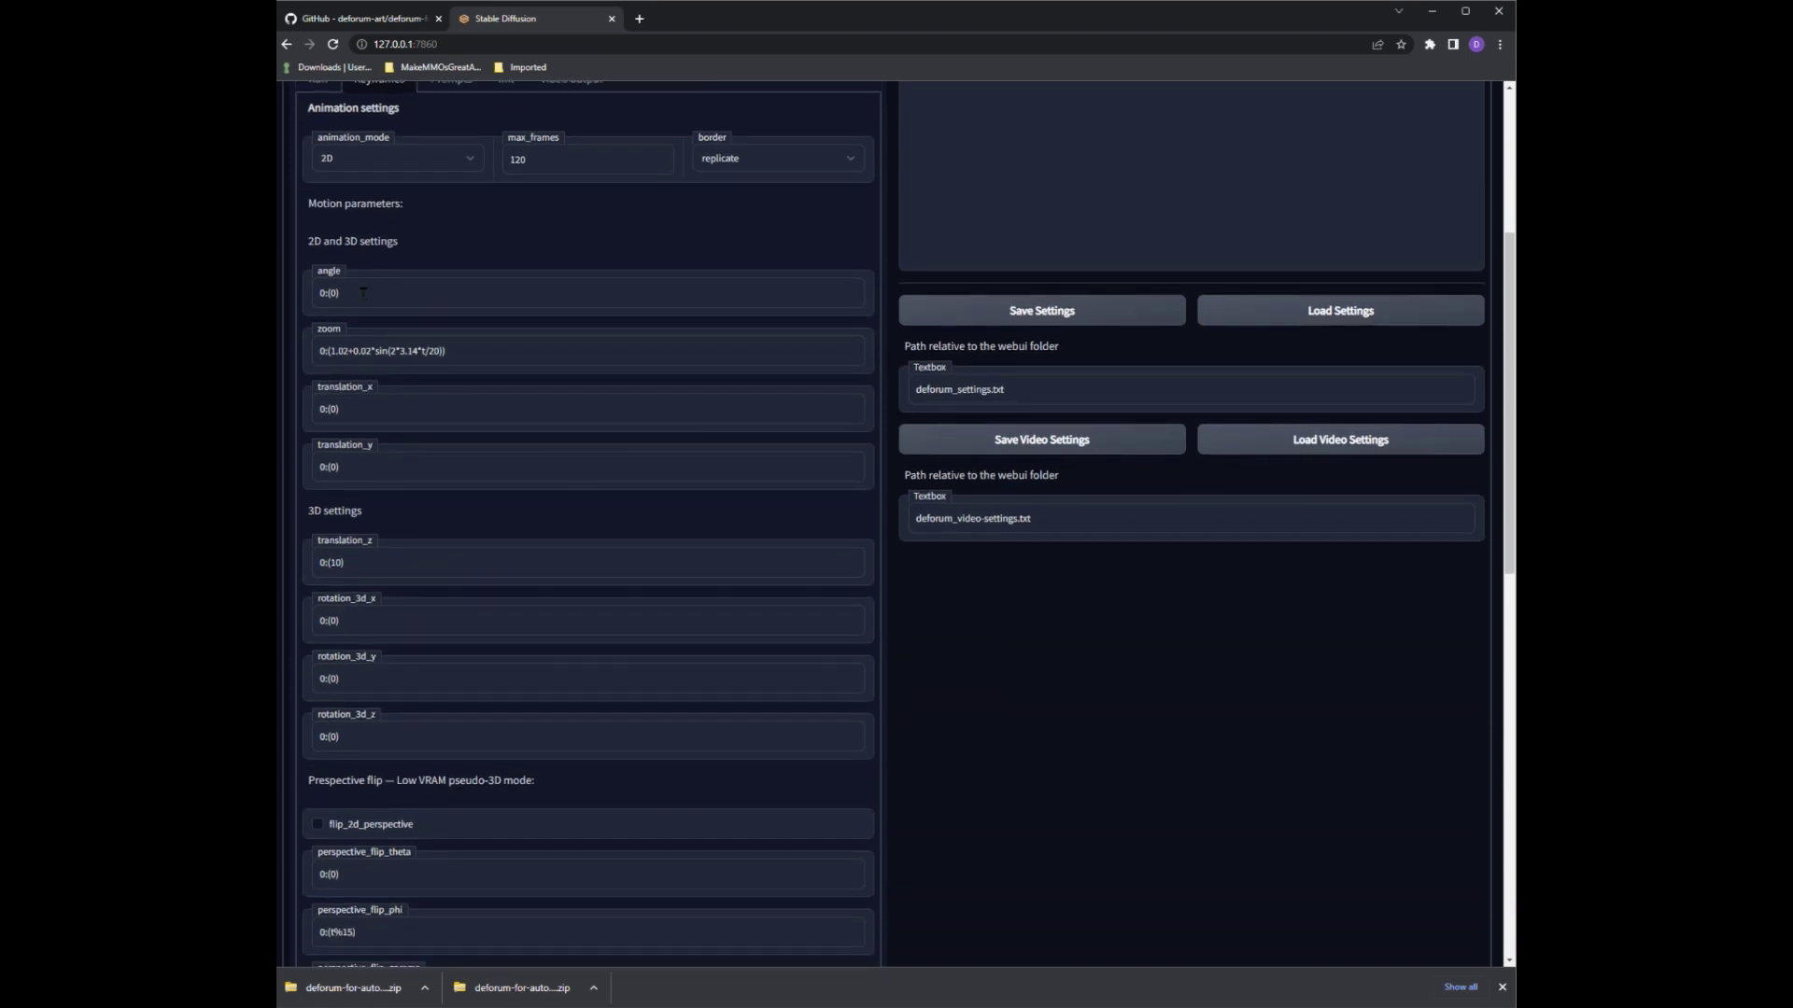
left_click(372, 161)
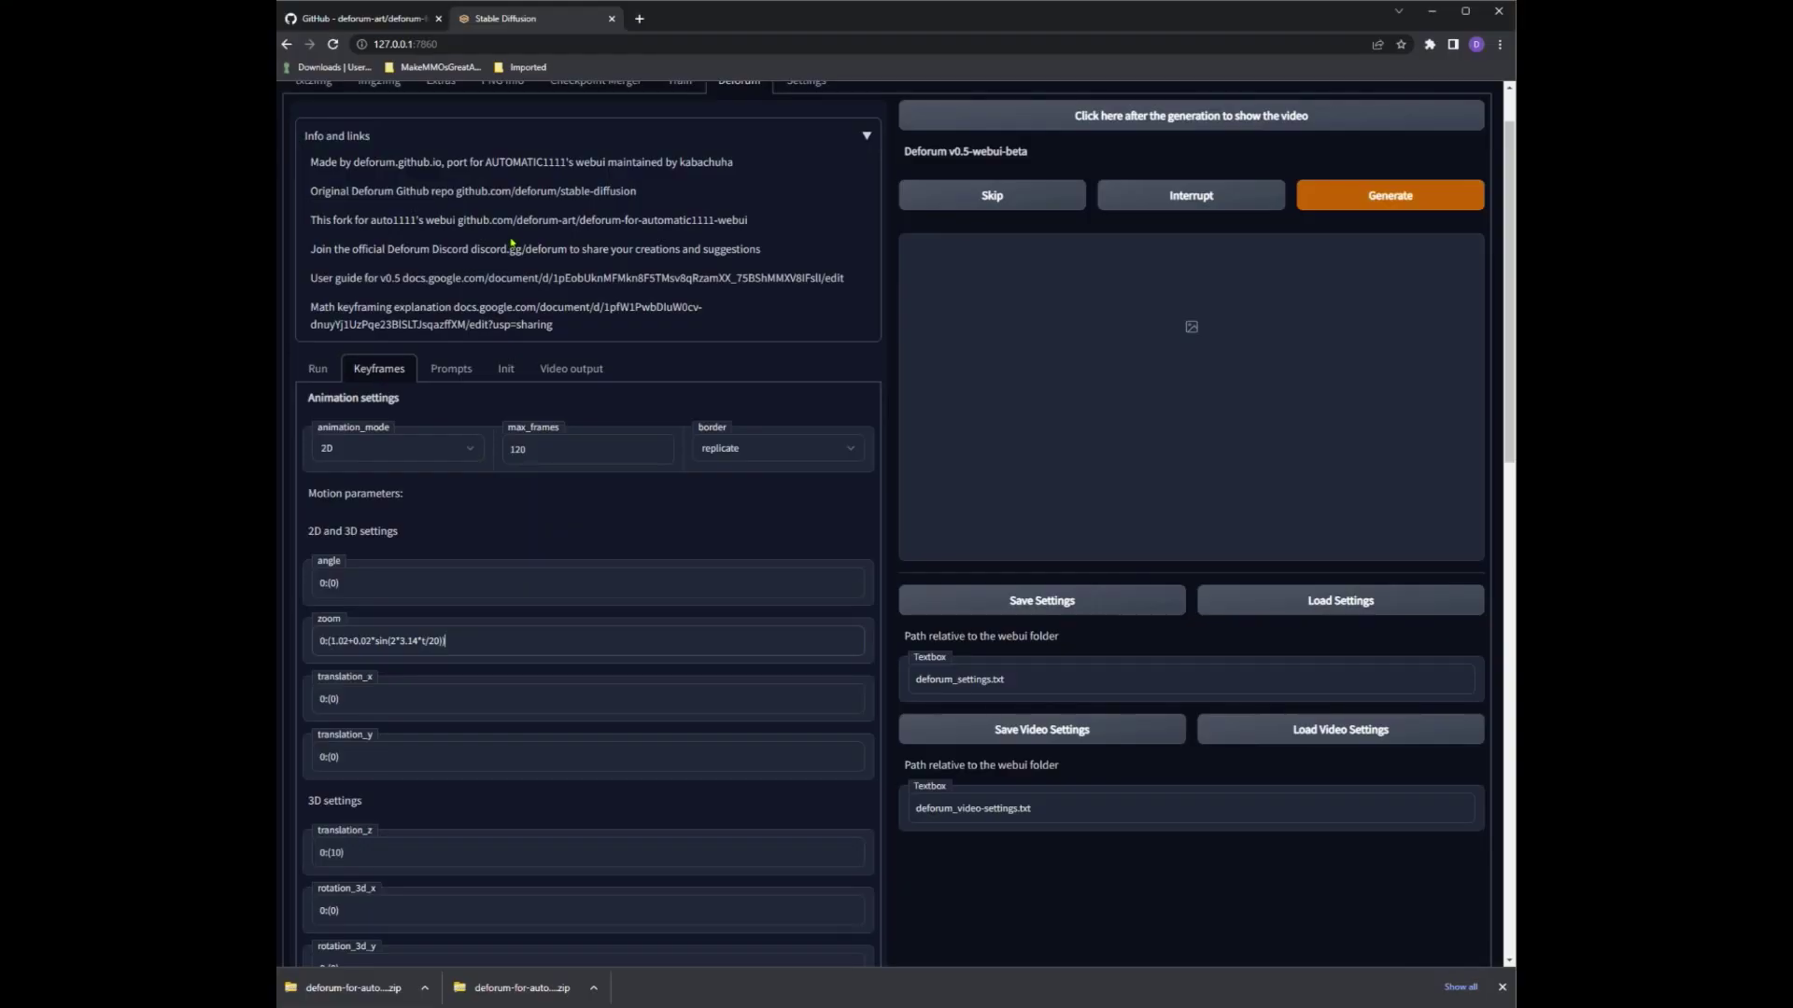
scroll(539, 341, "up", 1)
left_click(452, 441)
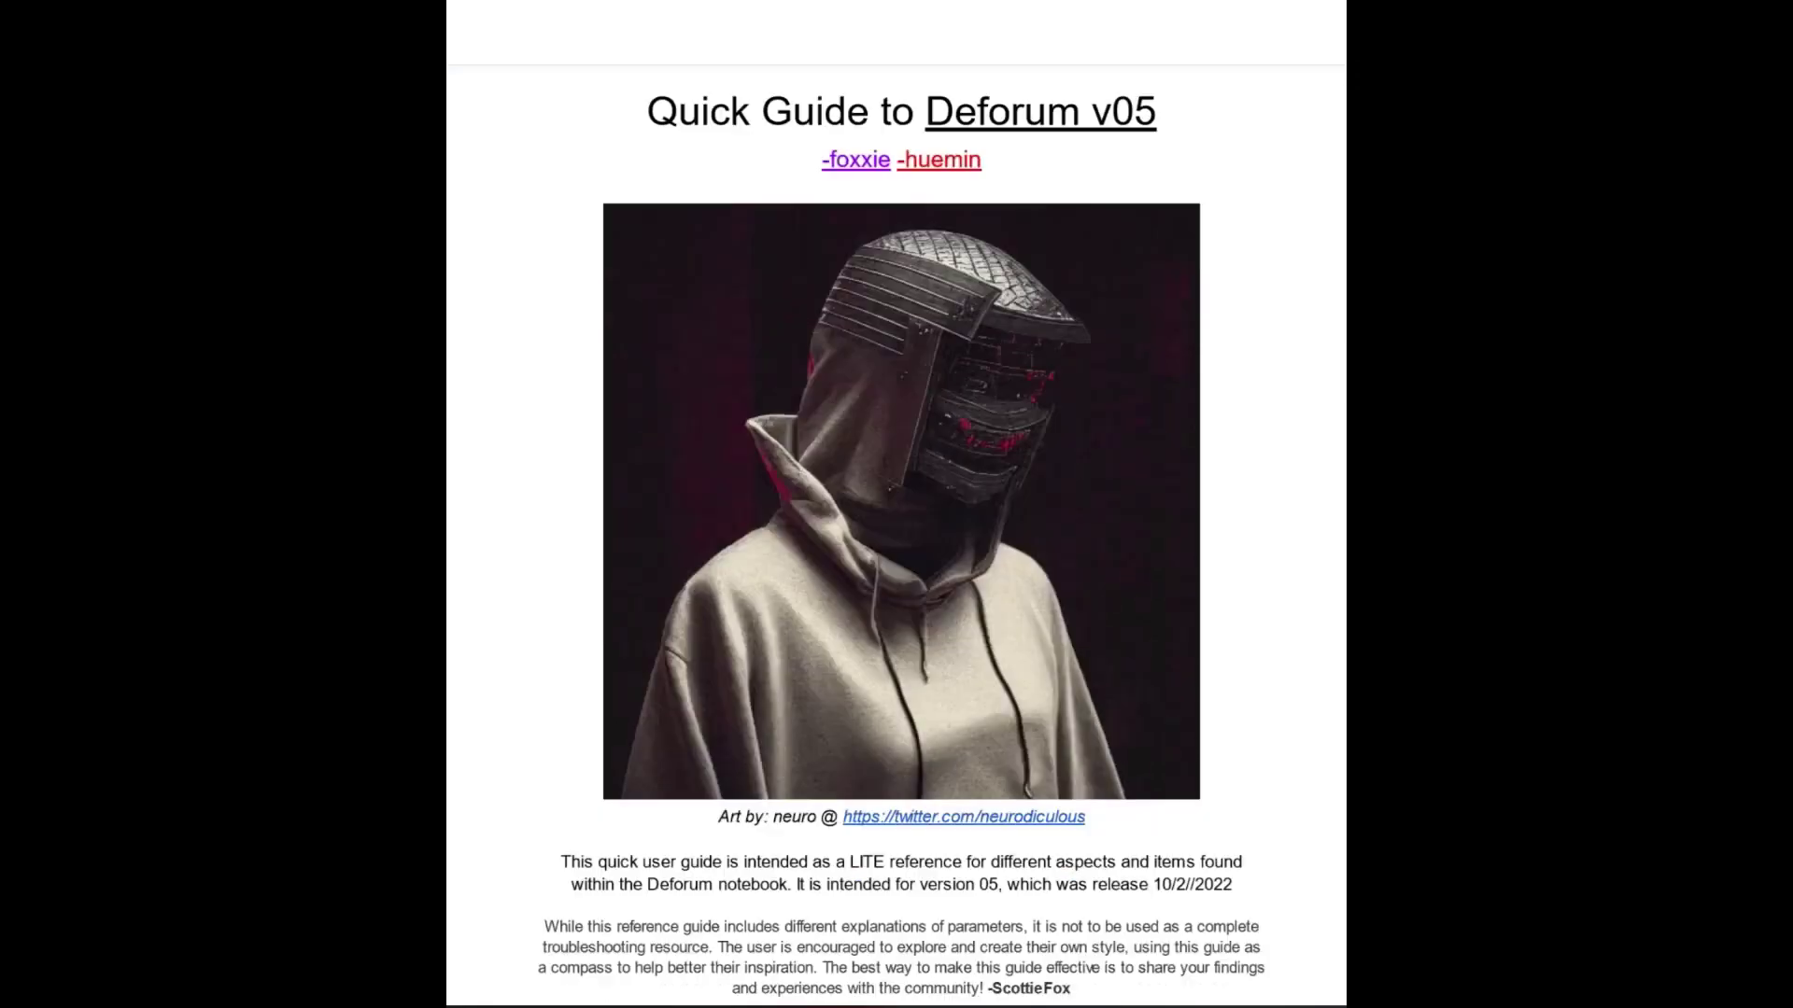
- Scroll the Deforum guide from 2b. PROMPTS down to Animation and Motion Parameters
scroll(896, 505, "down", 15)
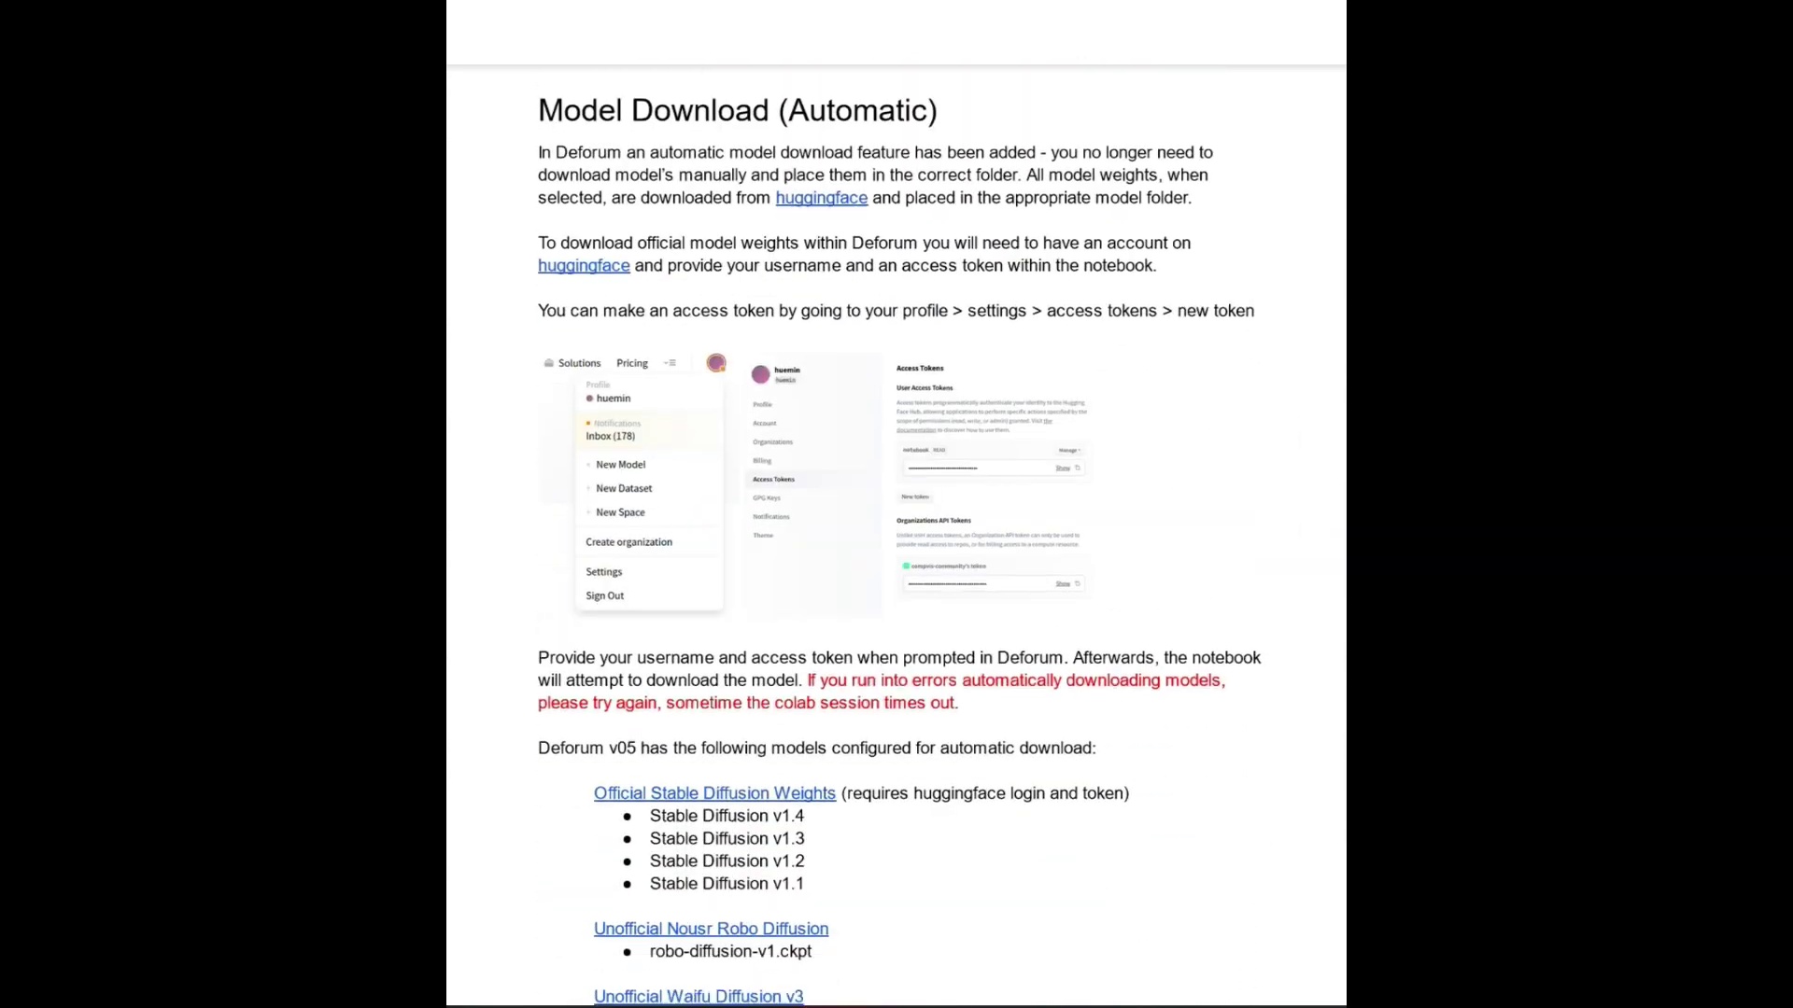
scroll(897, 504, "down", 20)
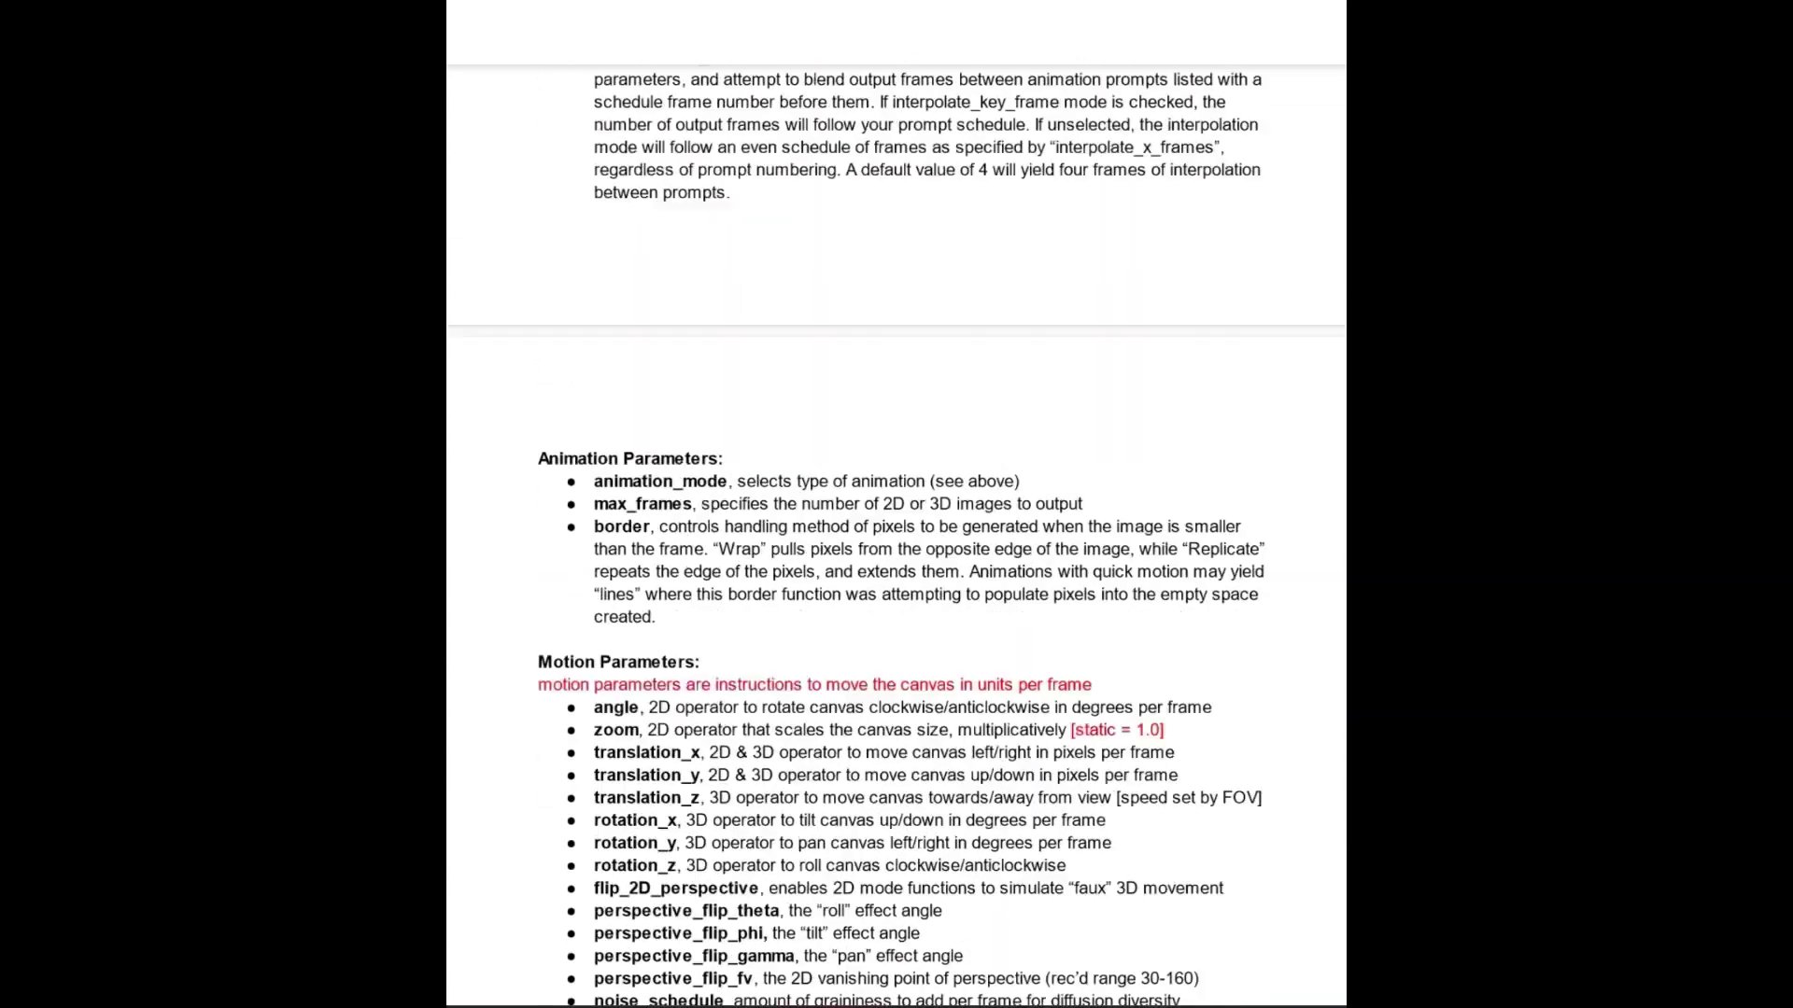
scroll(896, 504, "down", 10)
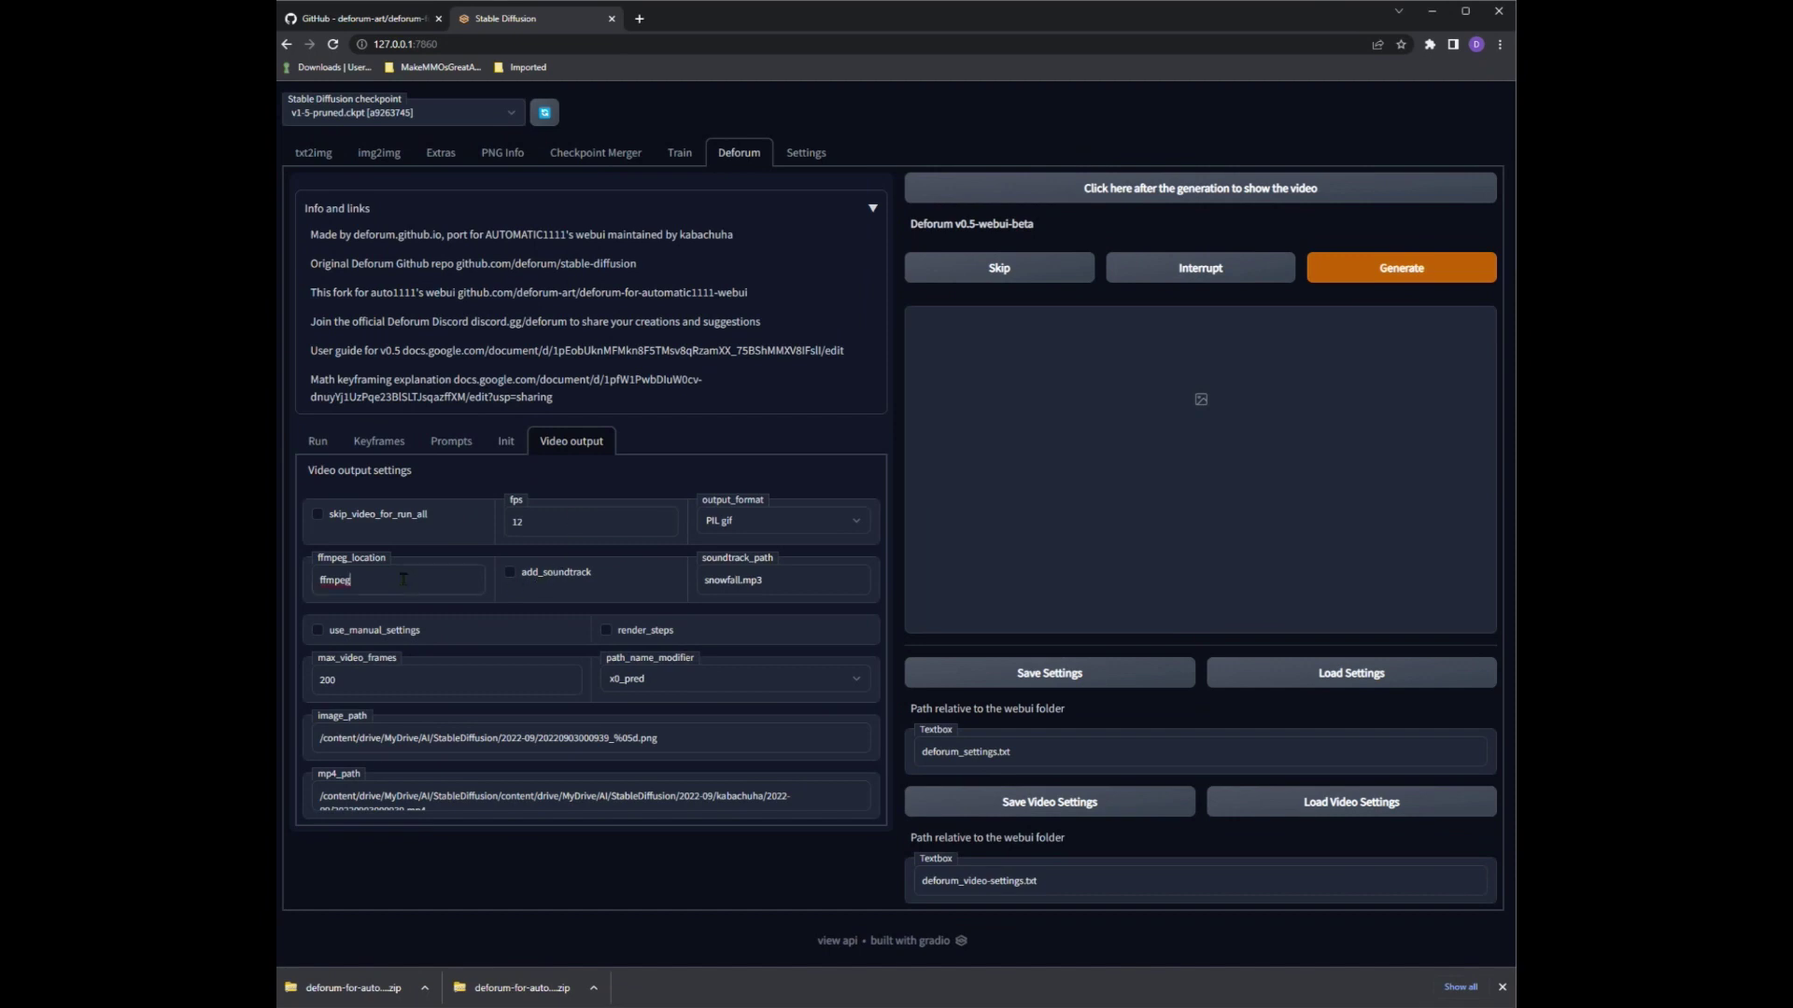
- Search the system for ffmpeg
double_click(403, 580)
key("super+e")
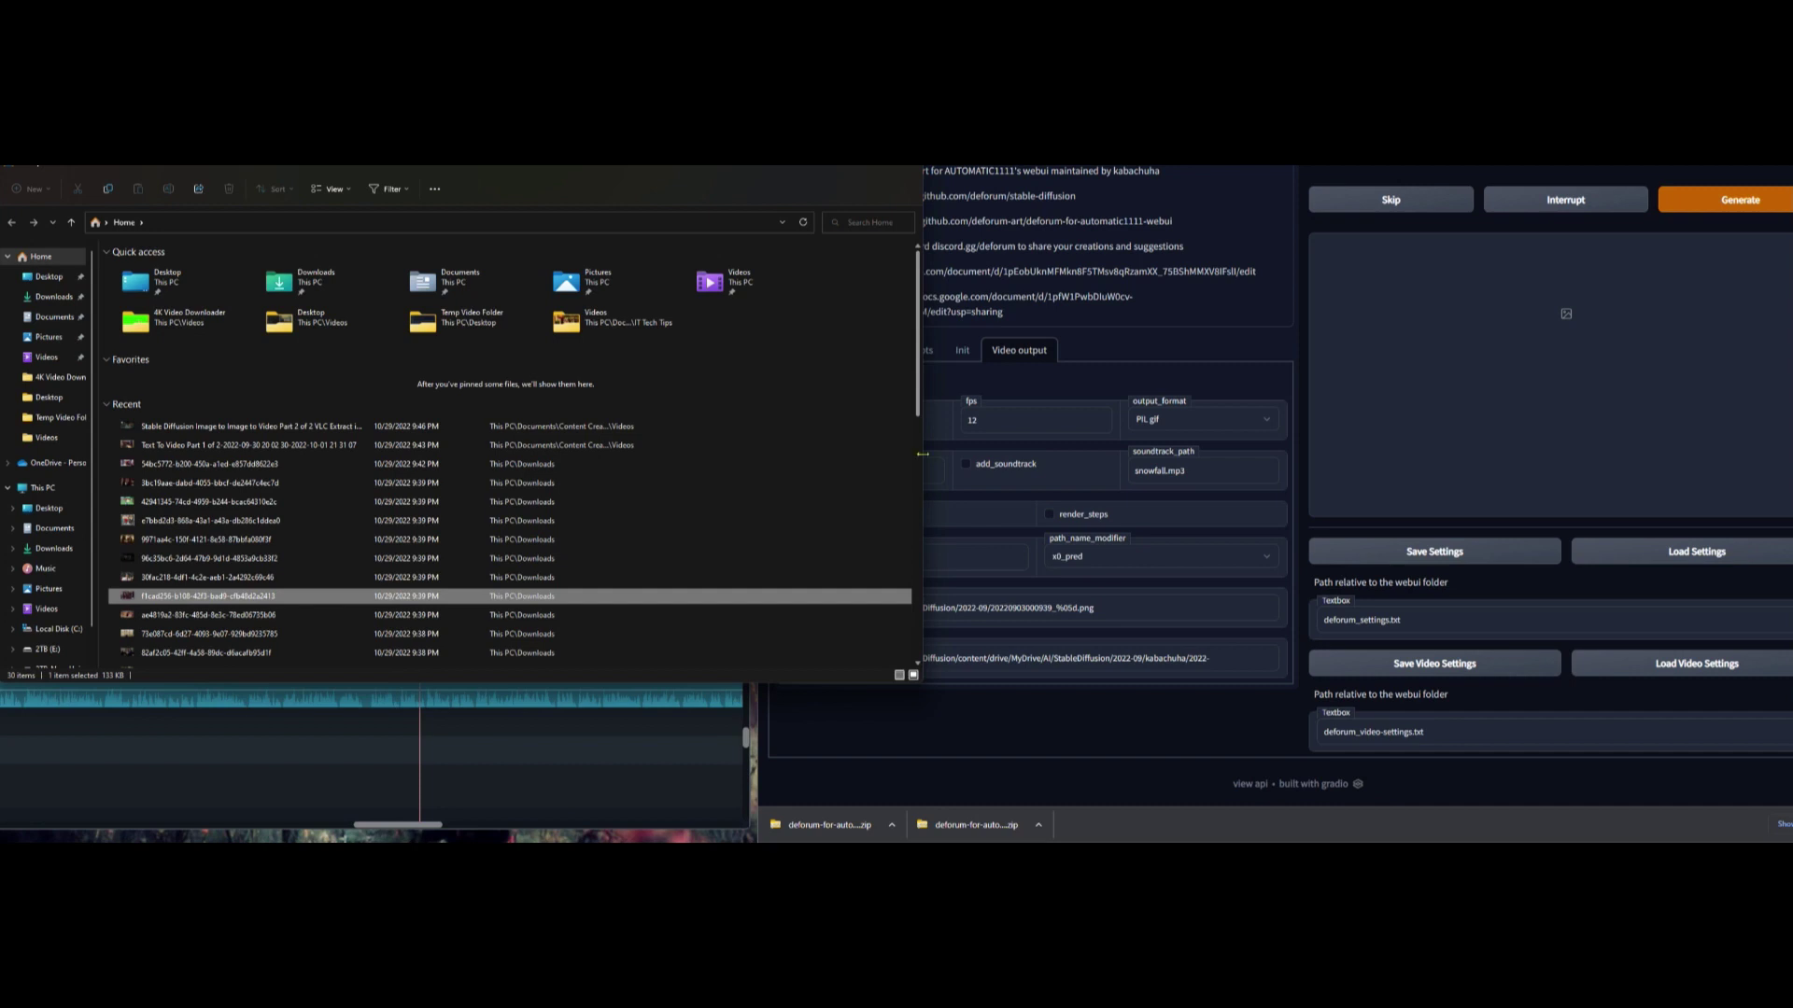
key("alt+F4")
key("super")
type("ffmpeg-5.1.2-essentials_build")
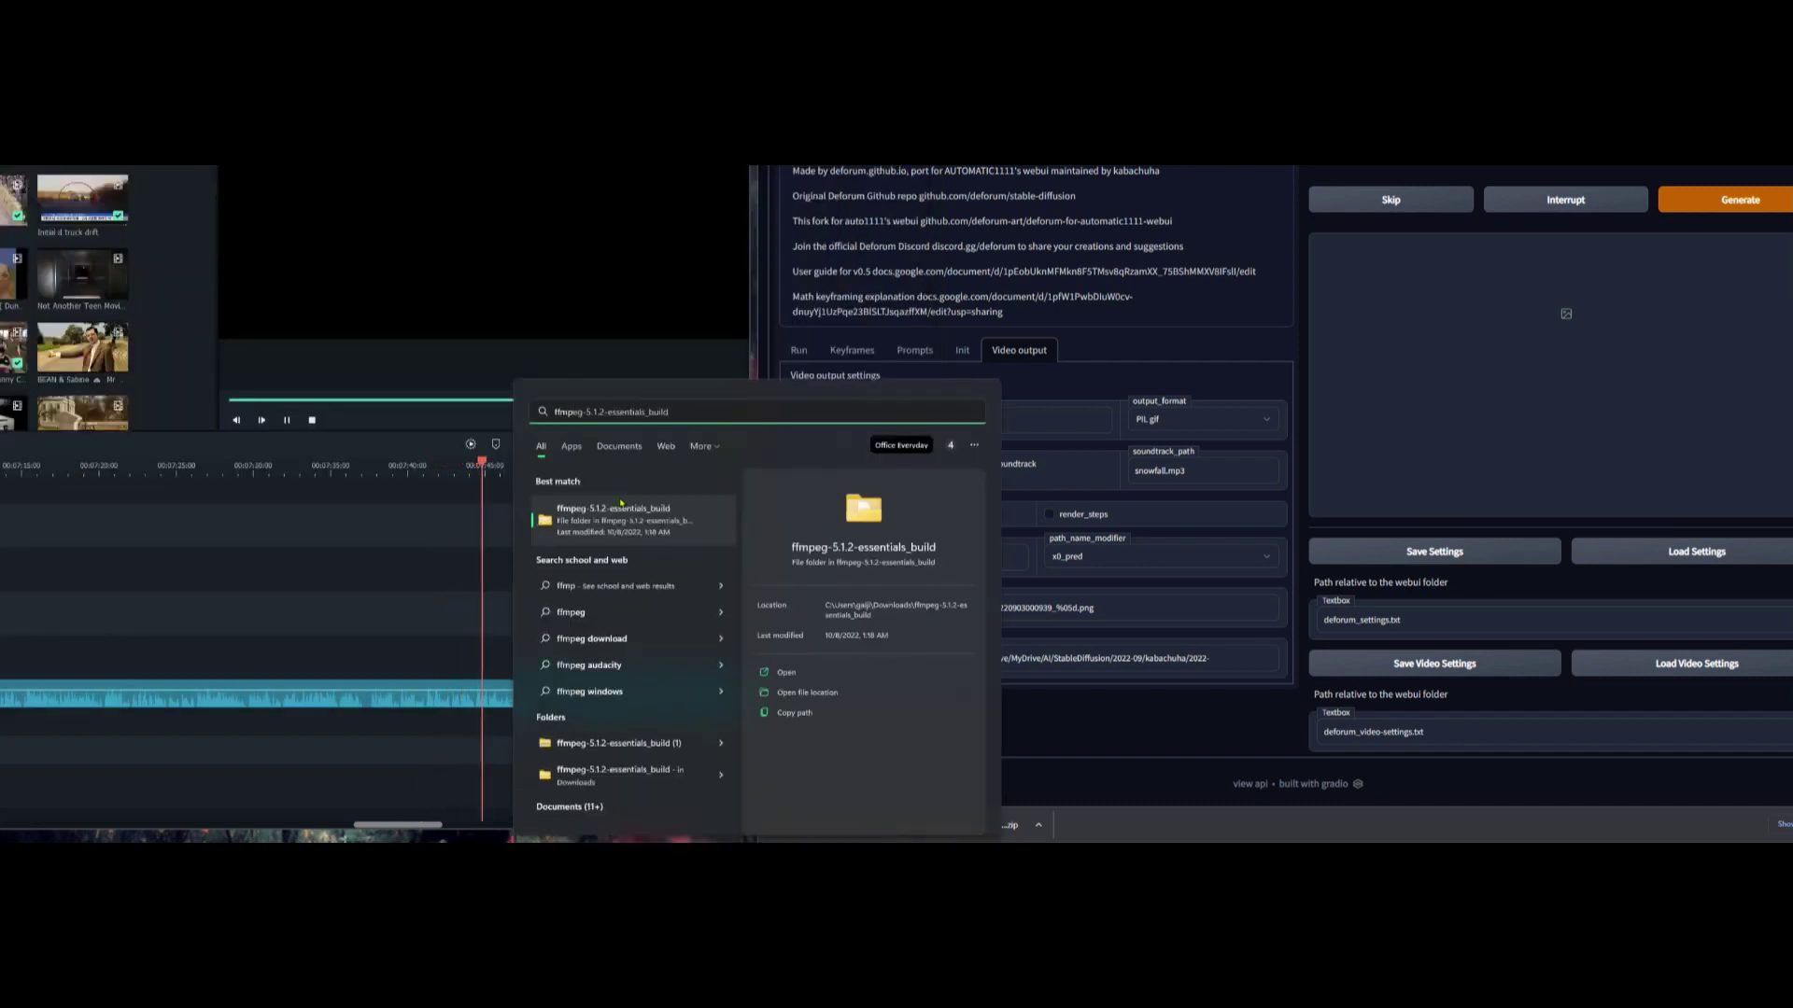
- Open ffmpeg-5.1.2-essentials_build\bin and select ffmpeg's full Location path in its Properties
right_click(613, 514)
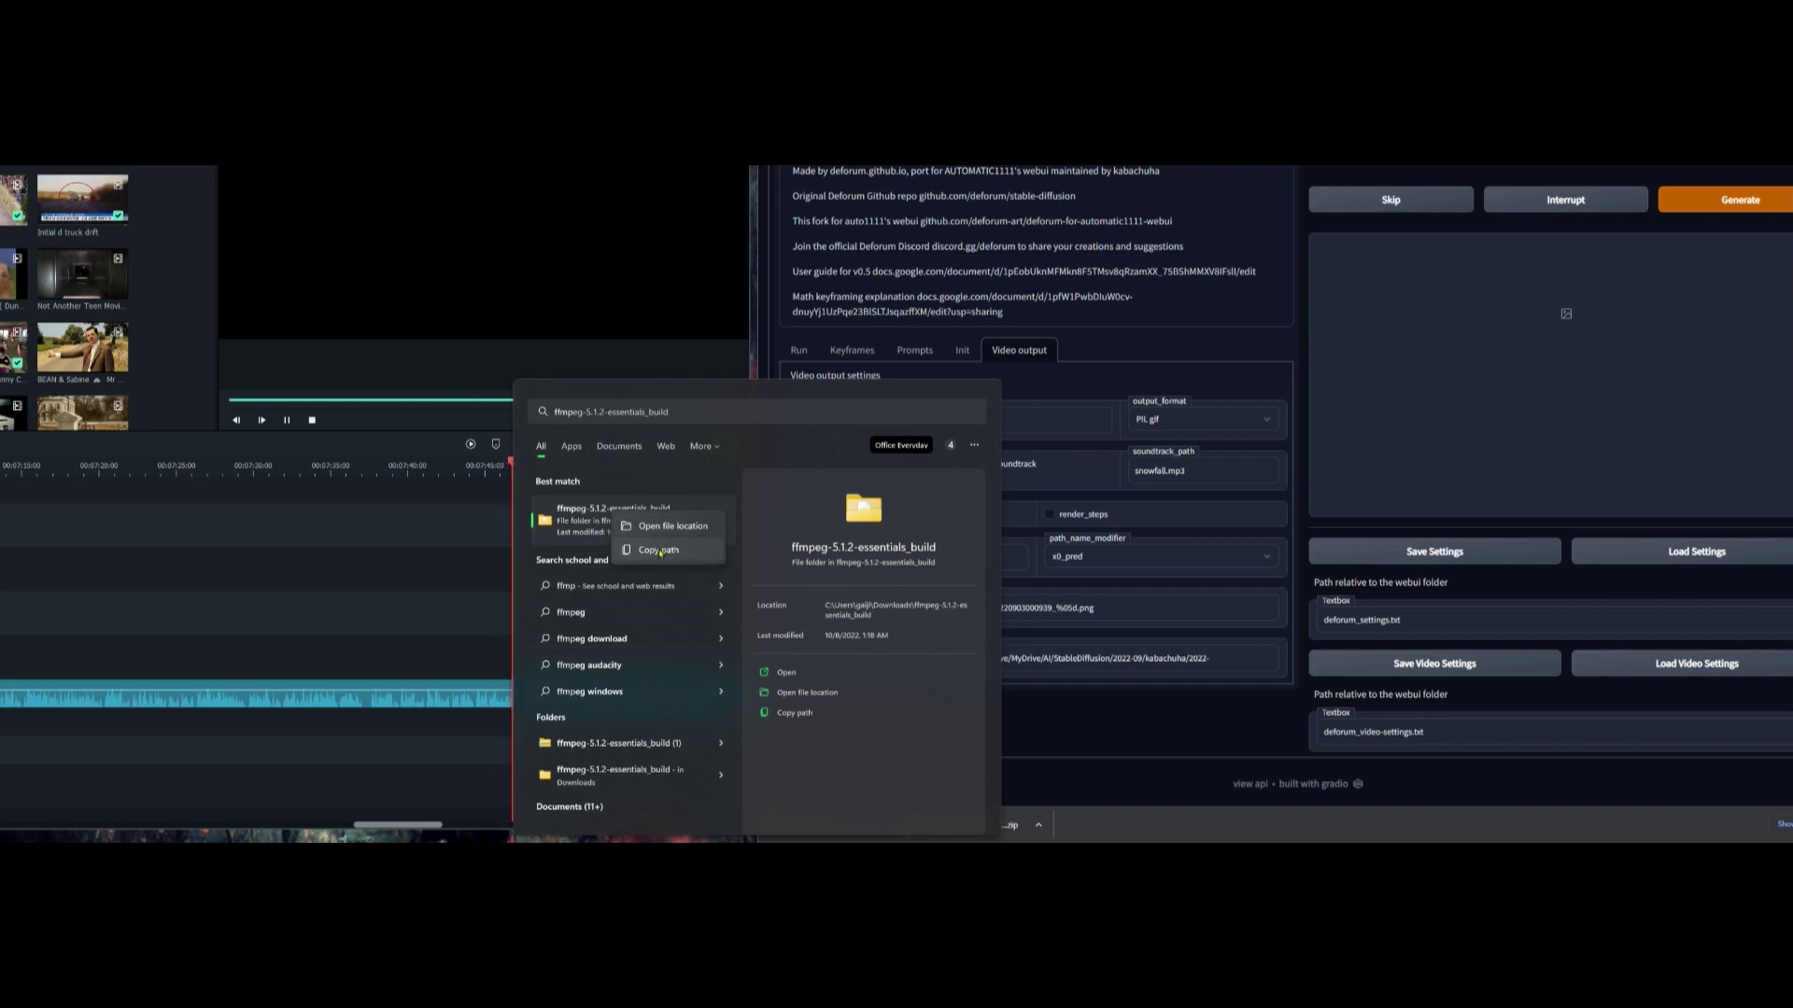
left_click(672, 525)
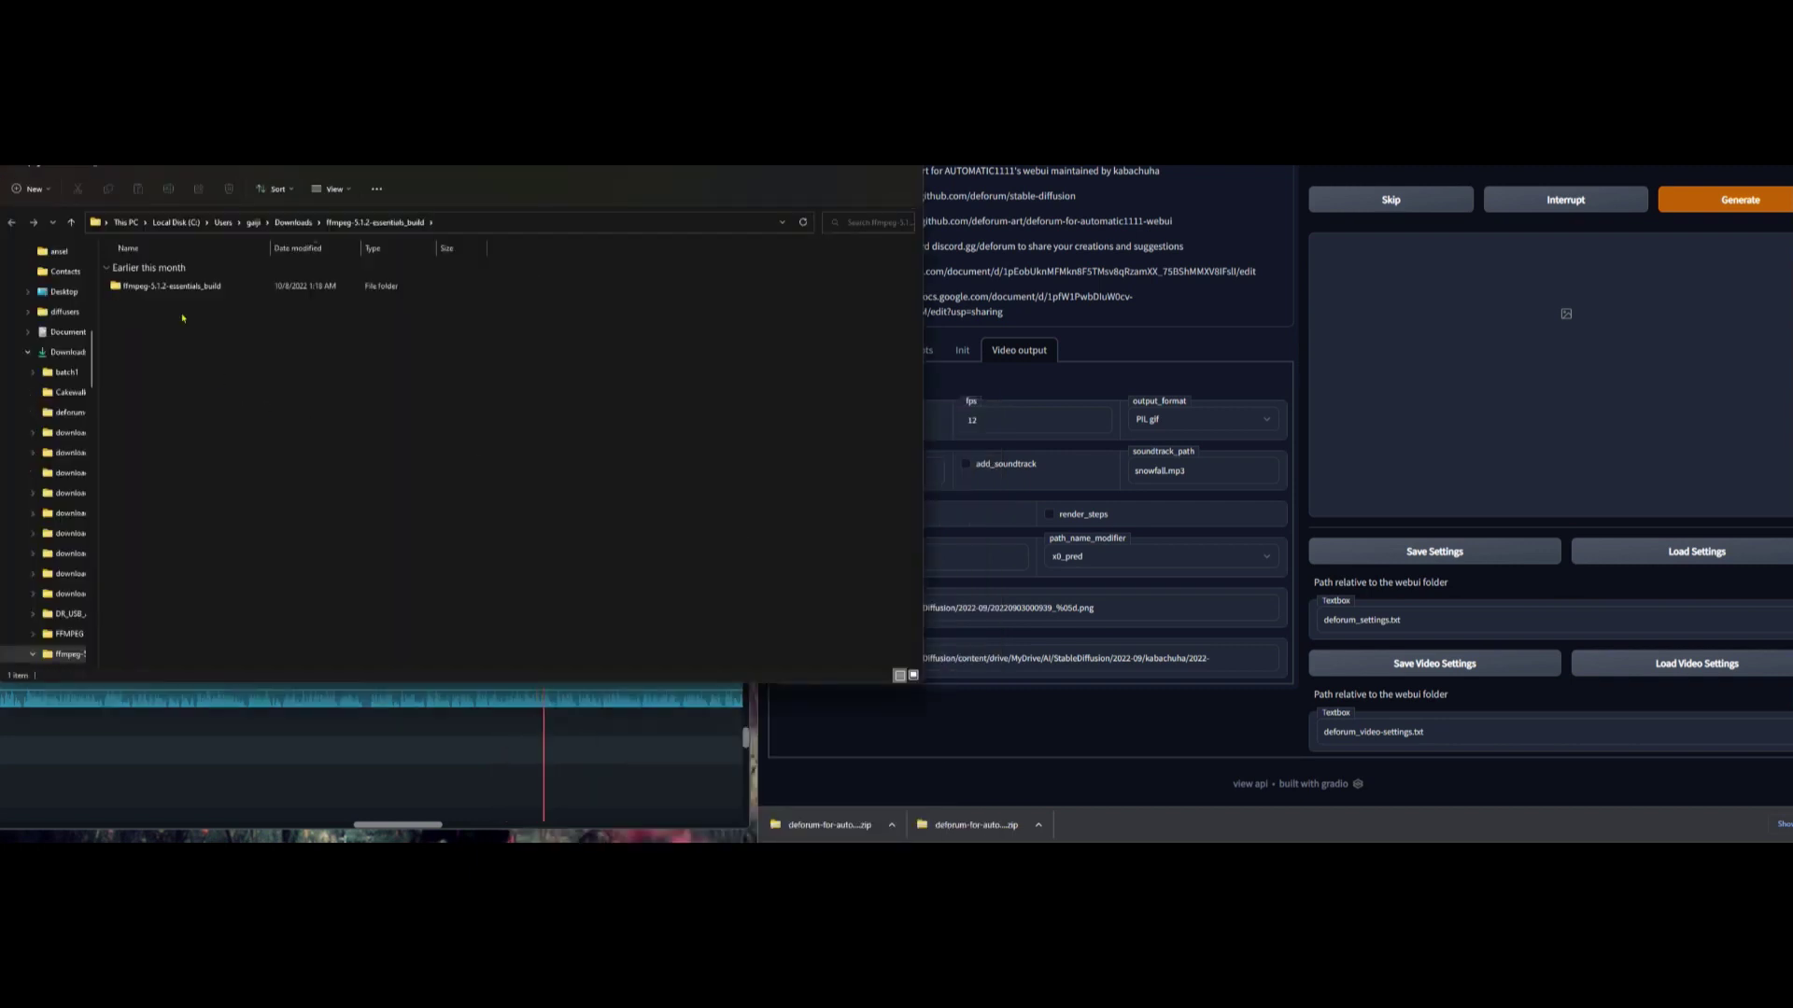
double_click(165, 286)
double_click(145, 364)
right_click(151, 326)
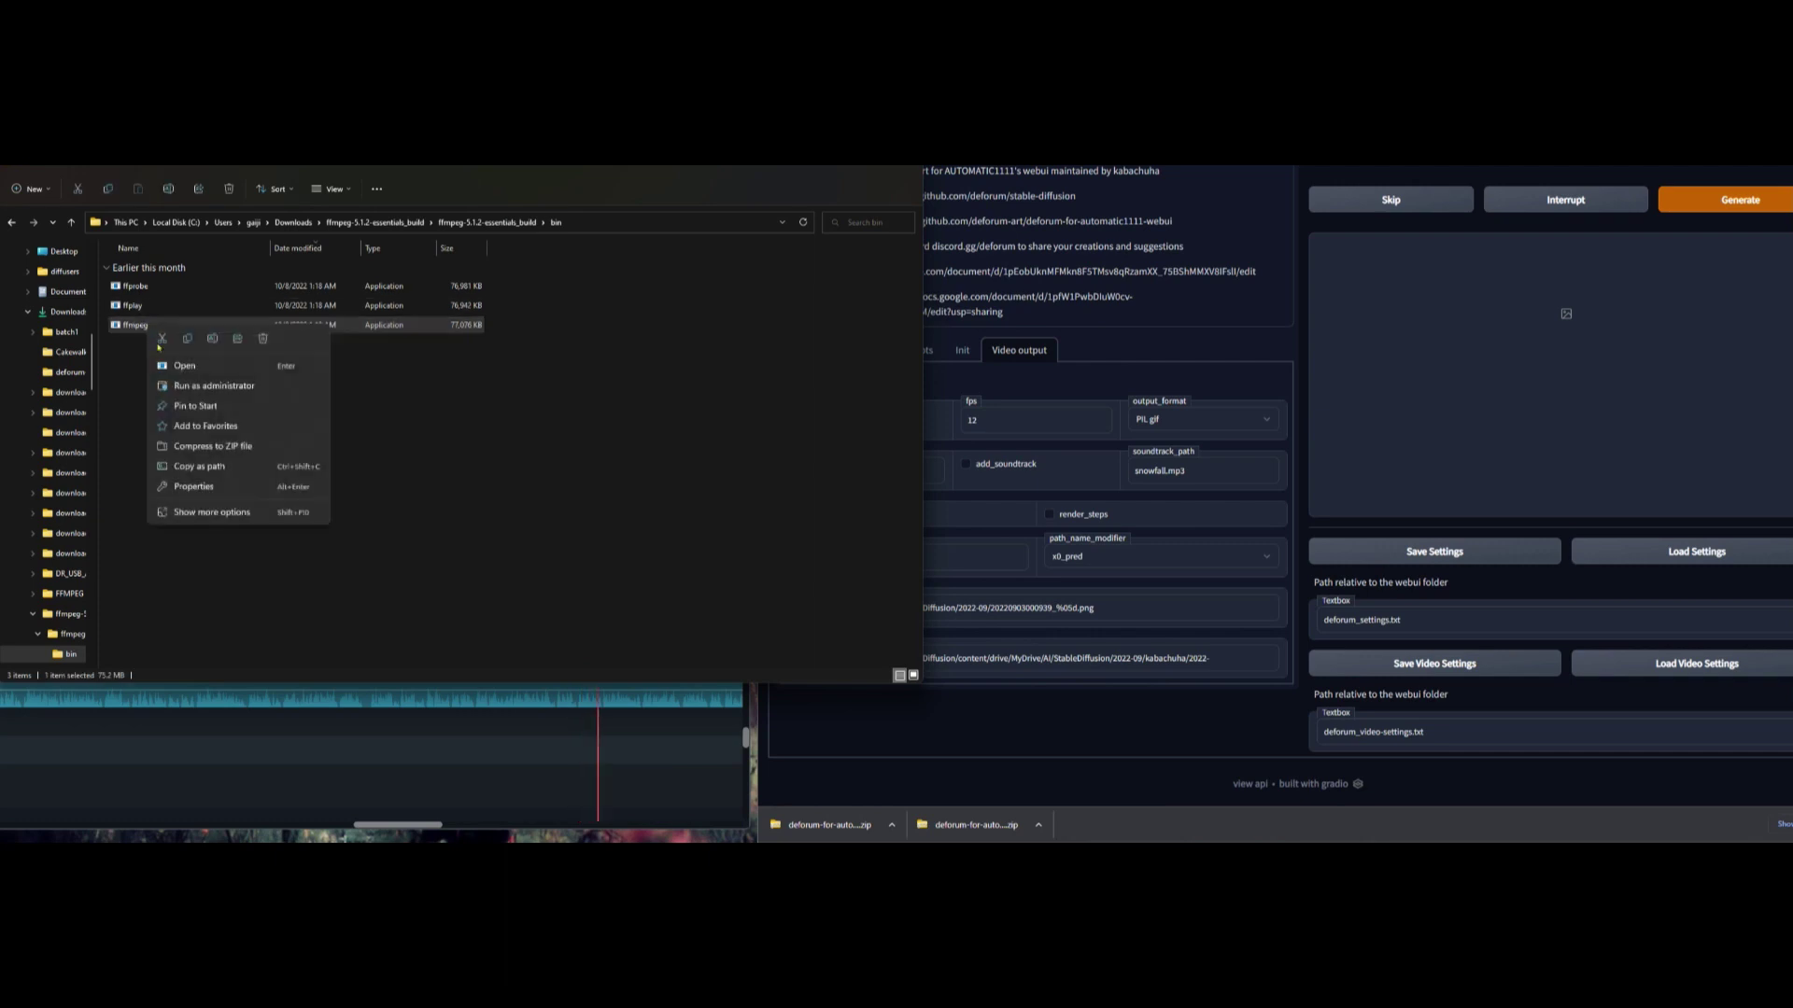
left_click(218, 488)
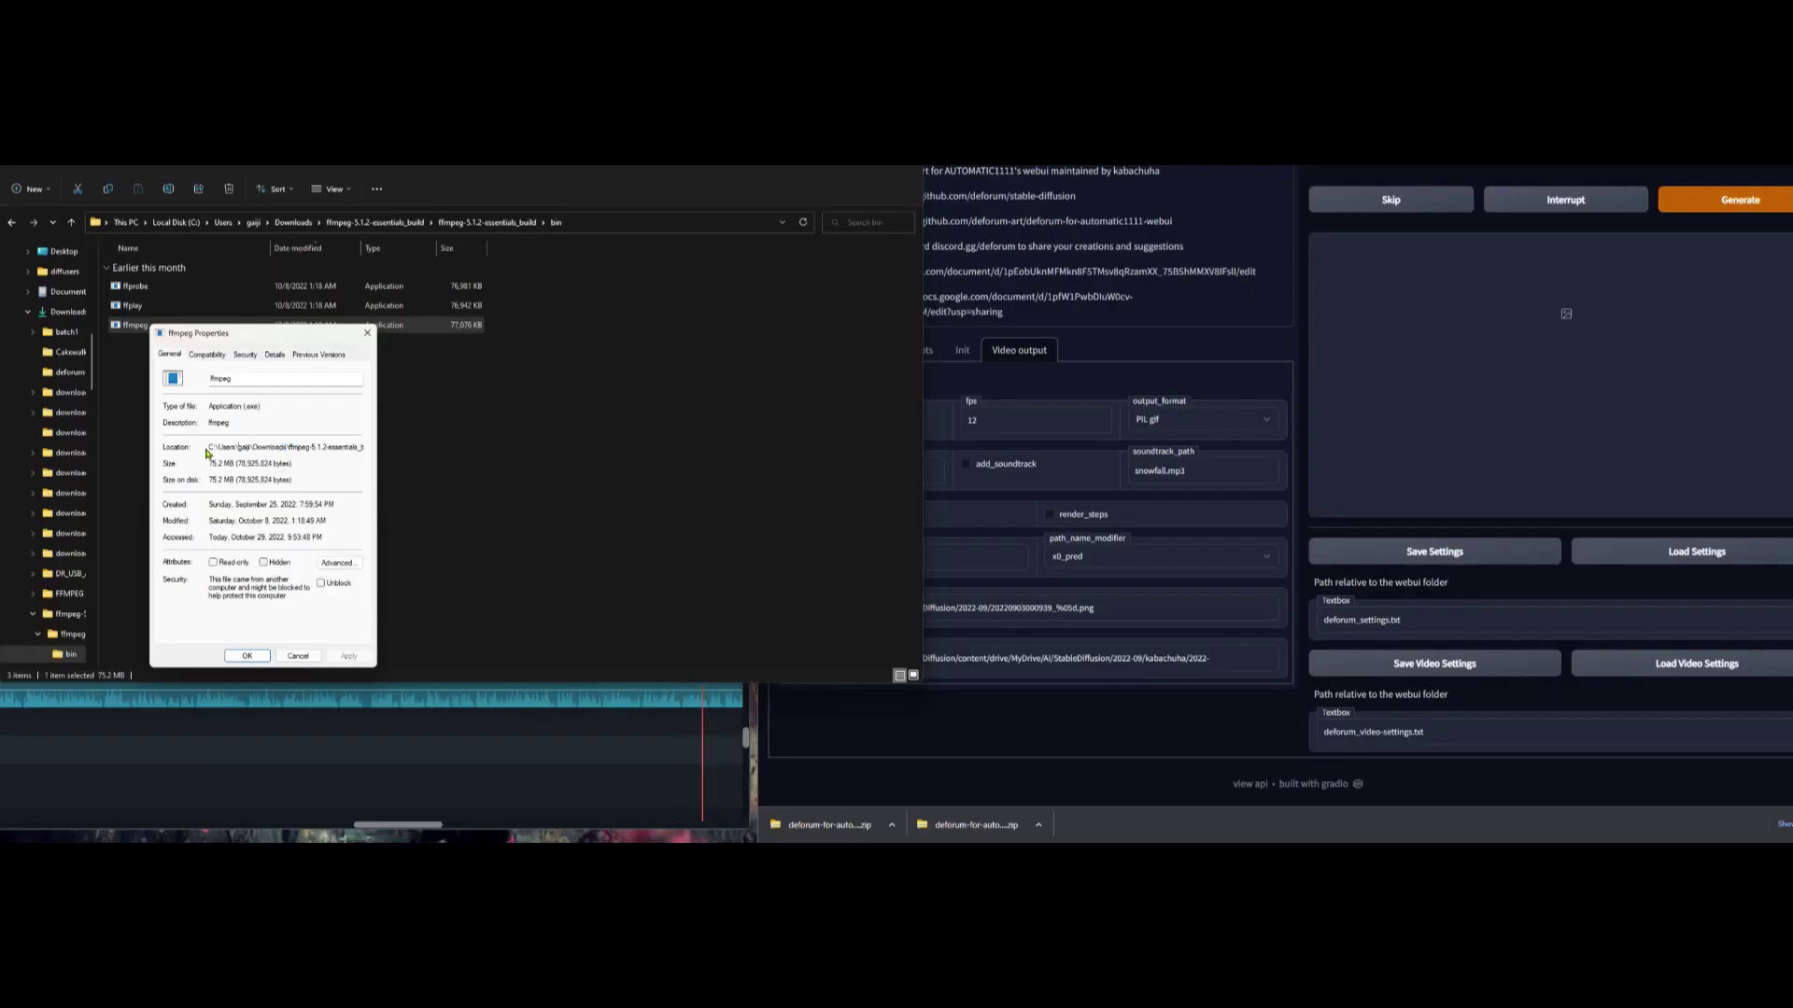
left_click_drag(207, 447, 416, 451)
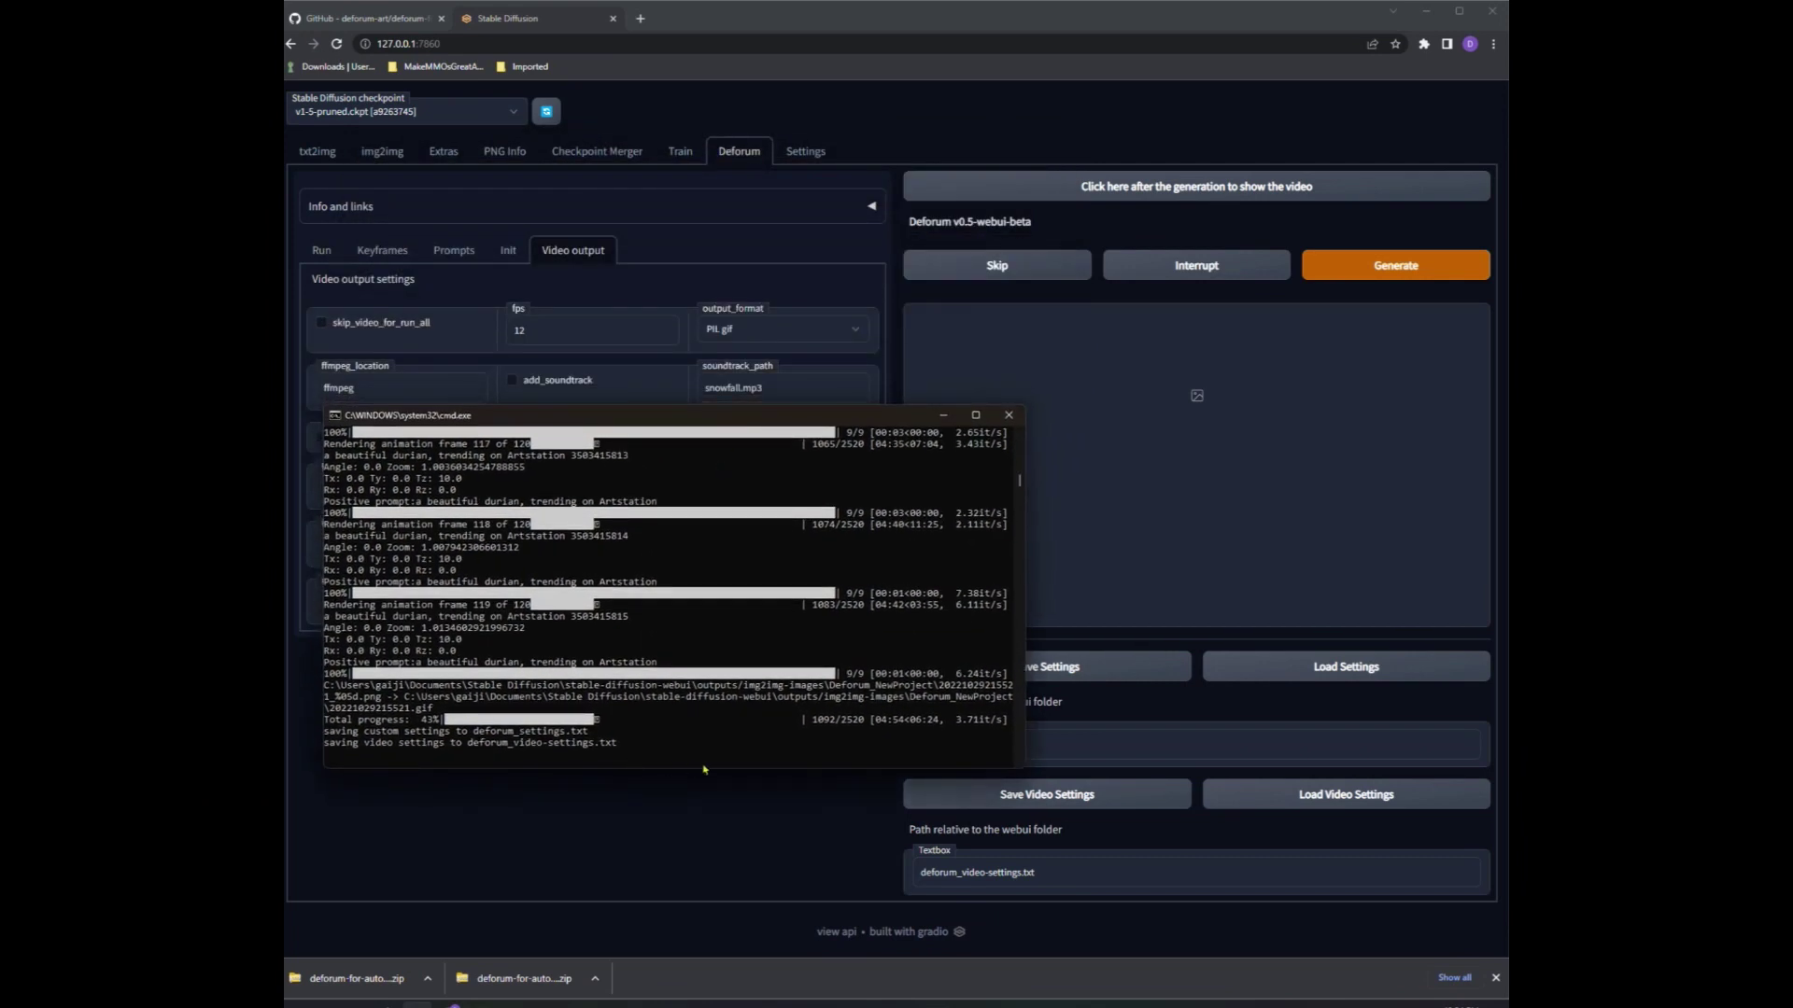
- Hide the console, reload the web UI, and load the saved Deforum video settings
left_click(943, 414)
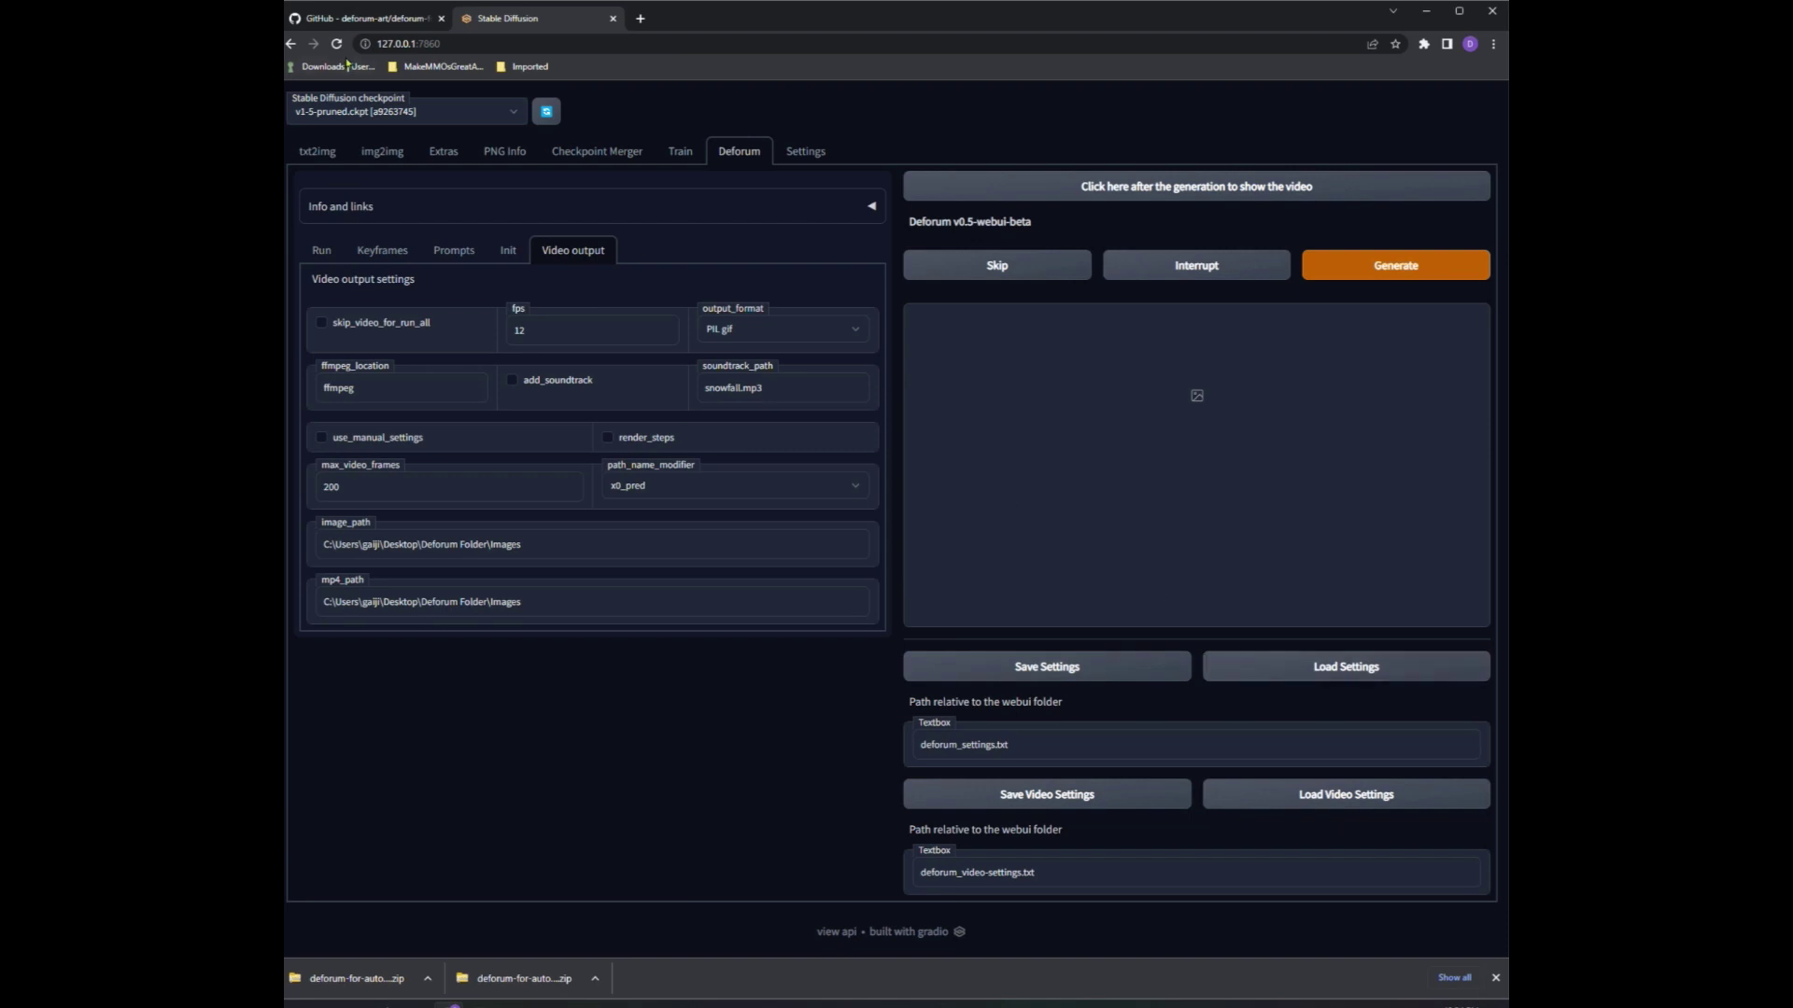
left_click(337, 44)
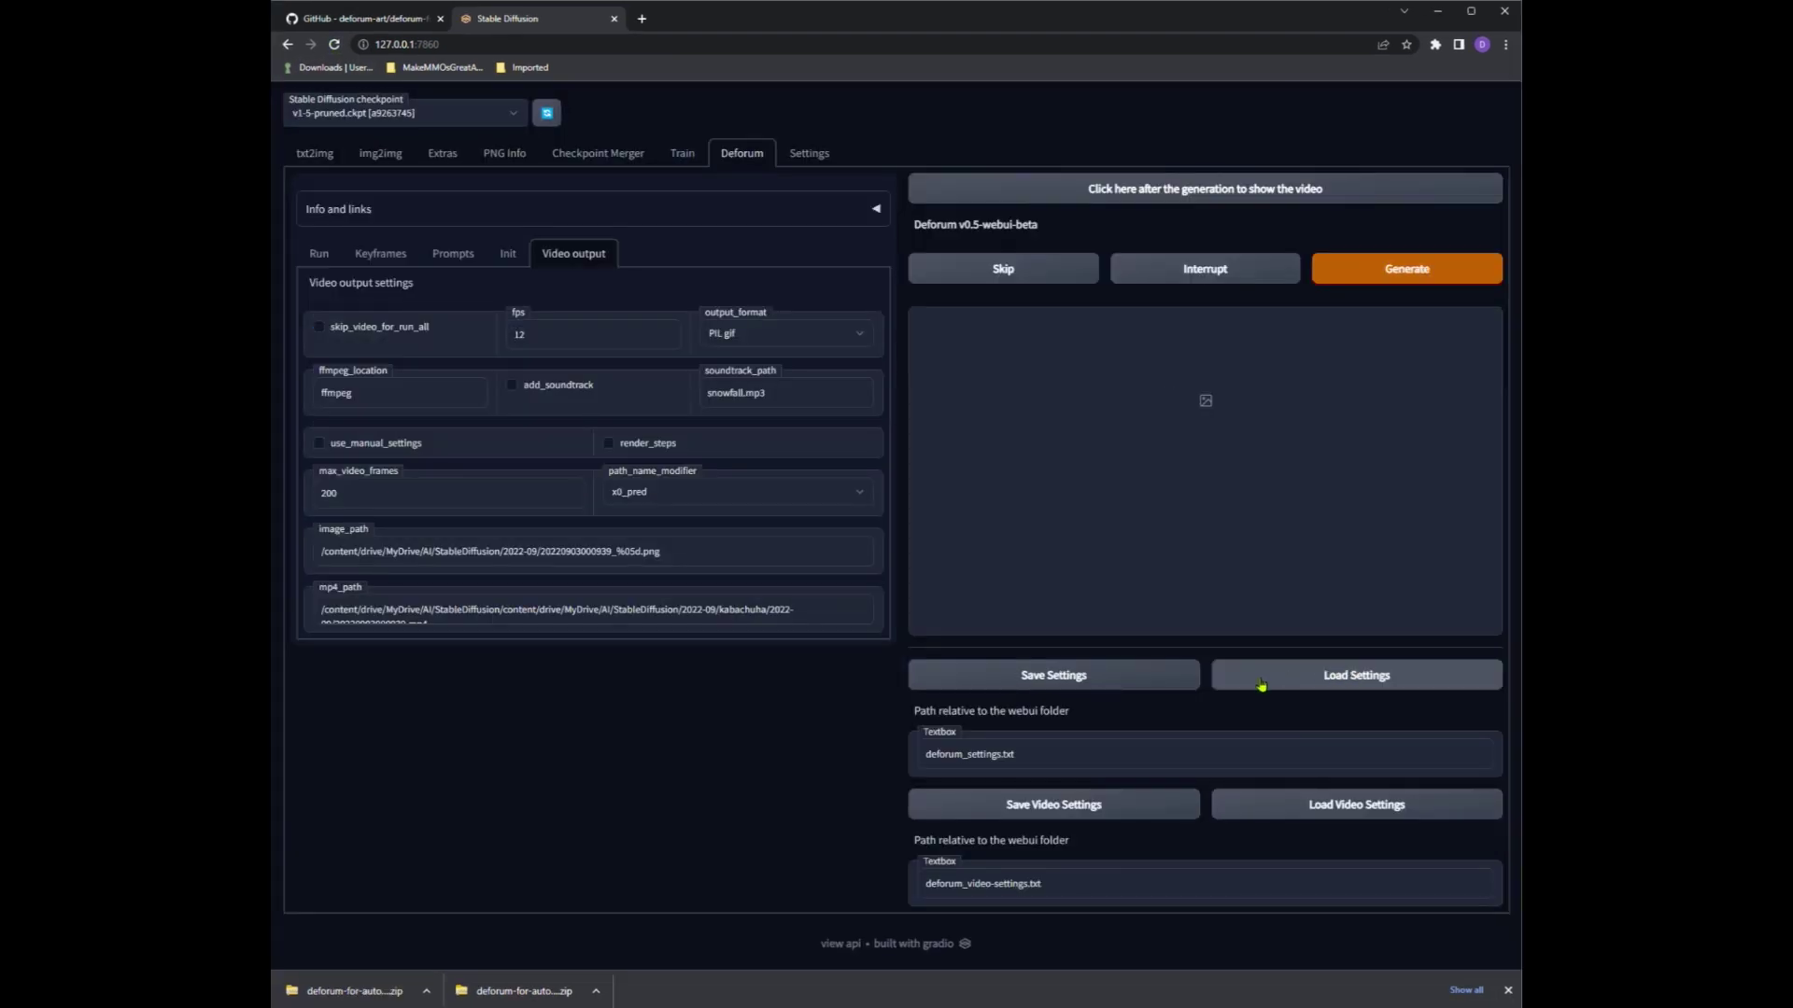
left_click(1325, 805)
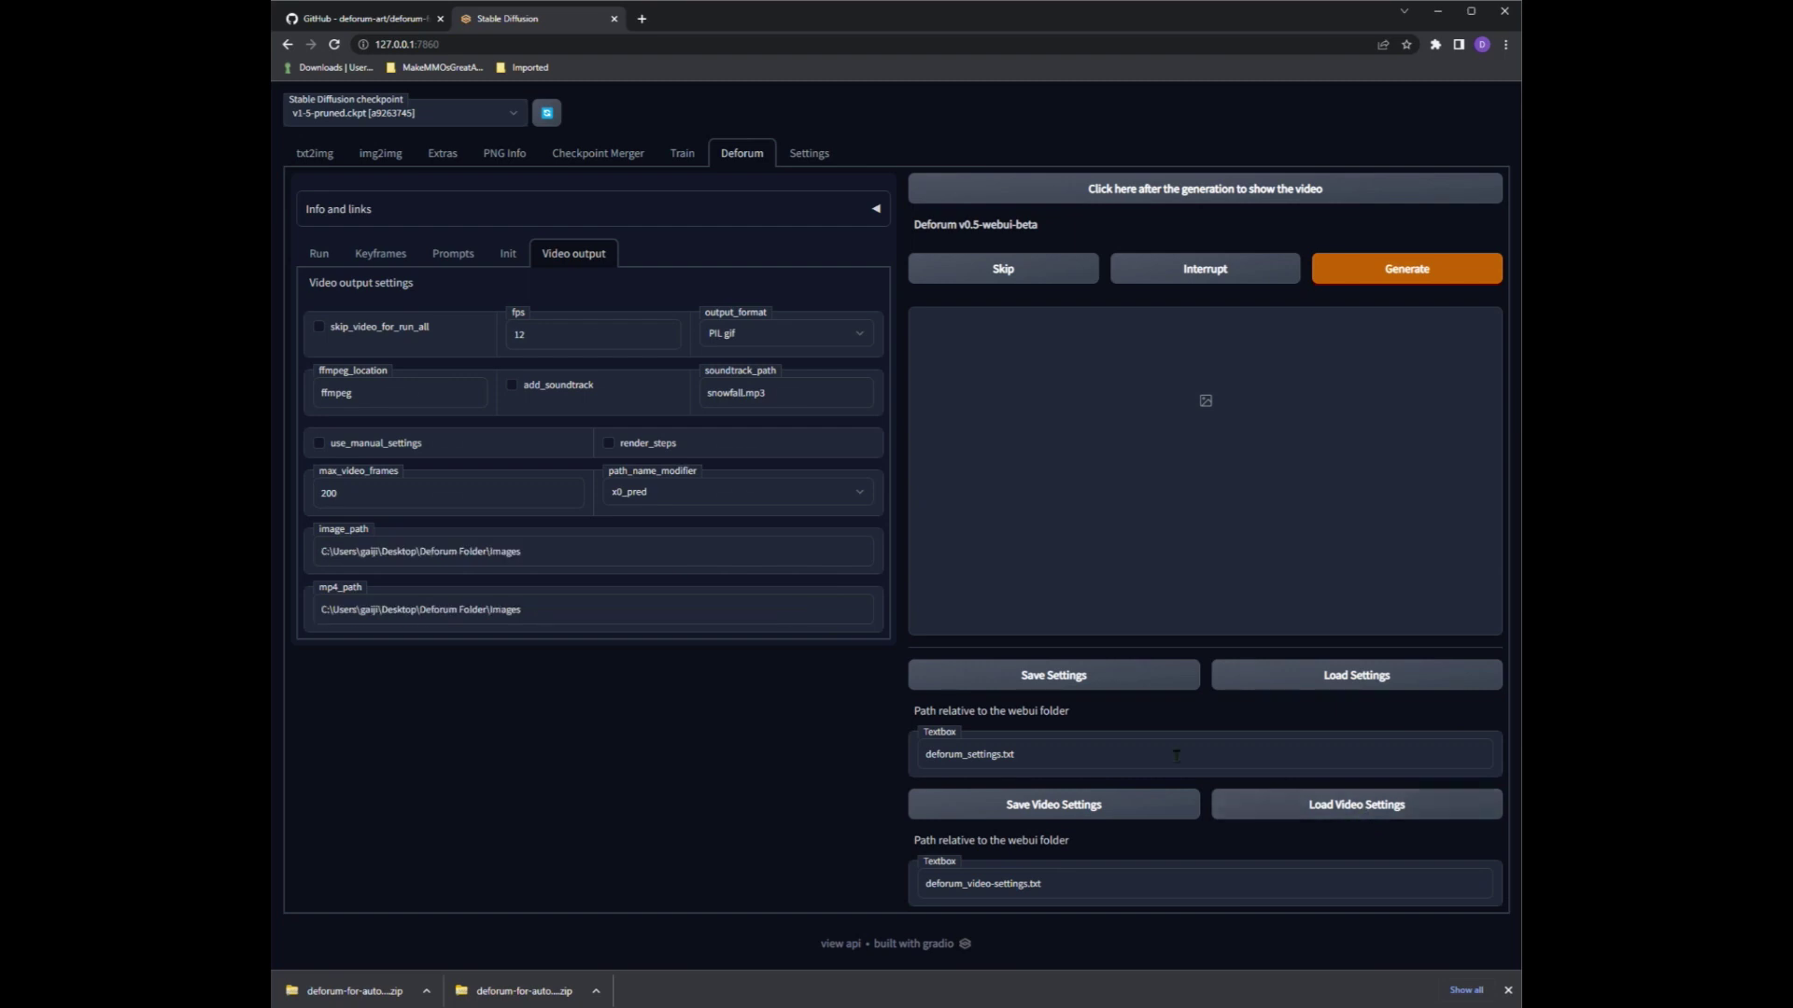
mouse_move(412, 994)
left_click(416, 943)
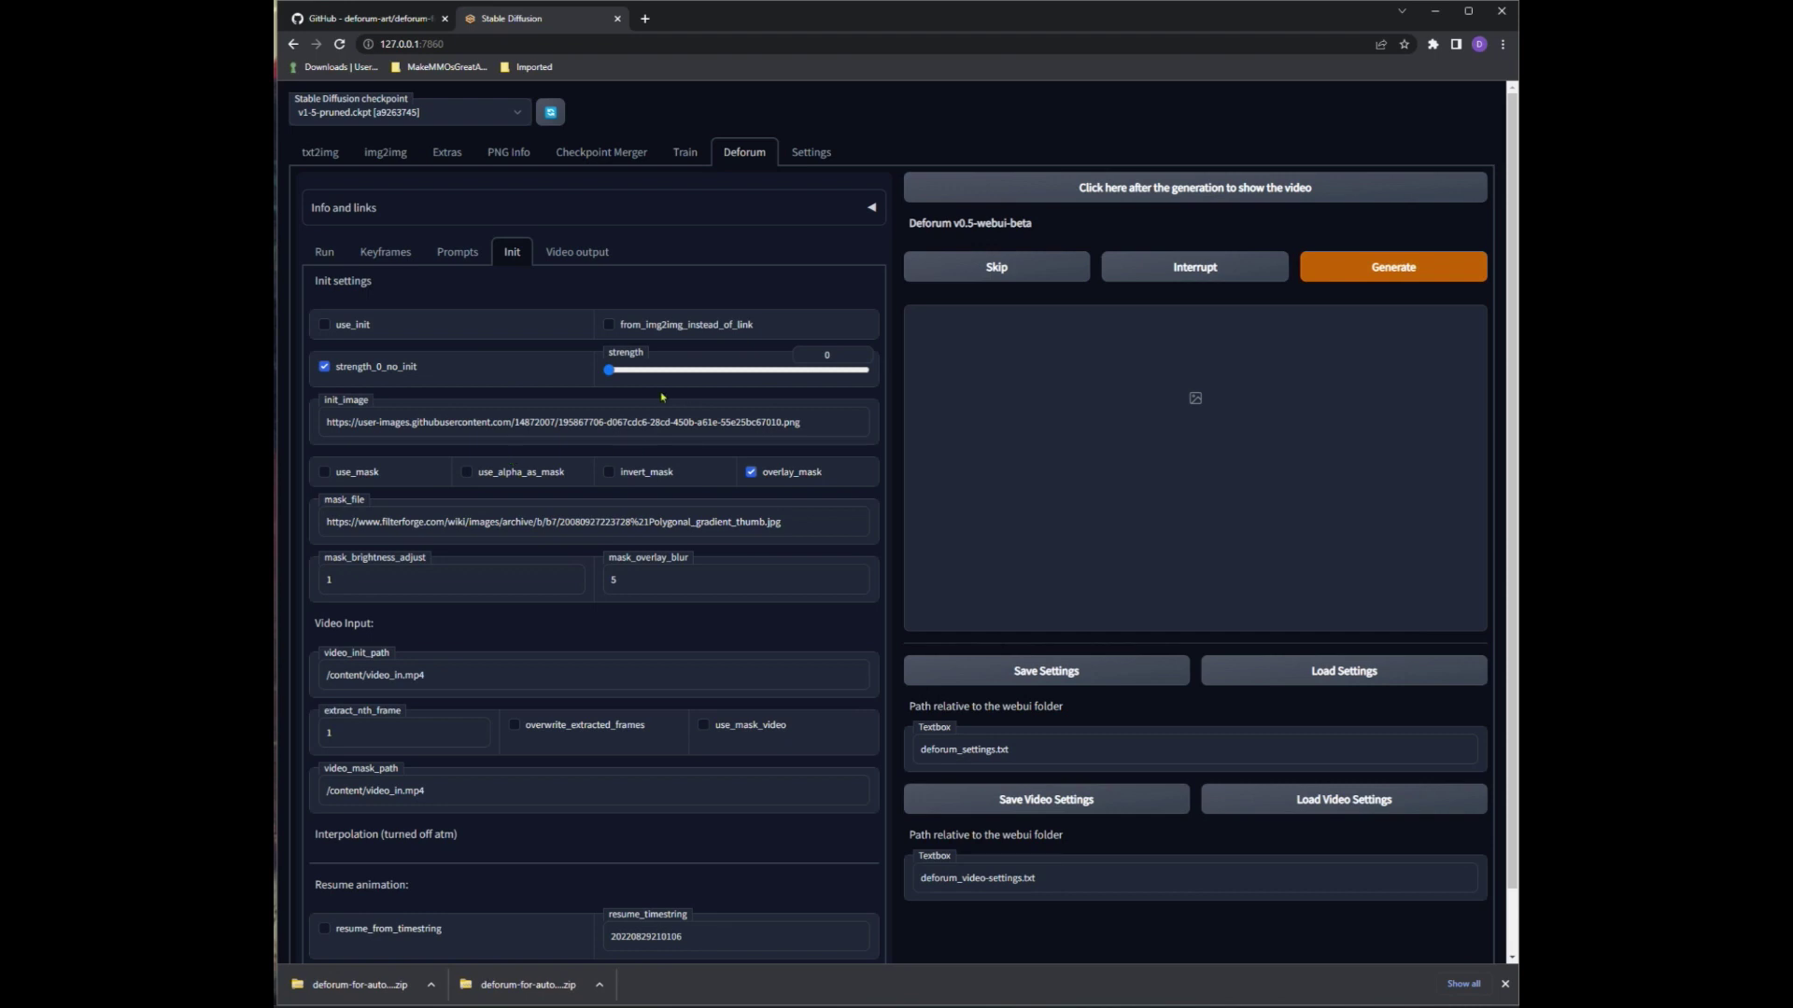
- Replace video_init_path with the pasted Desktop folder path, then show the Prompts settings
scroll(656, 404, "down", 1)
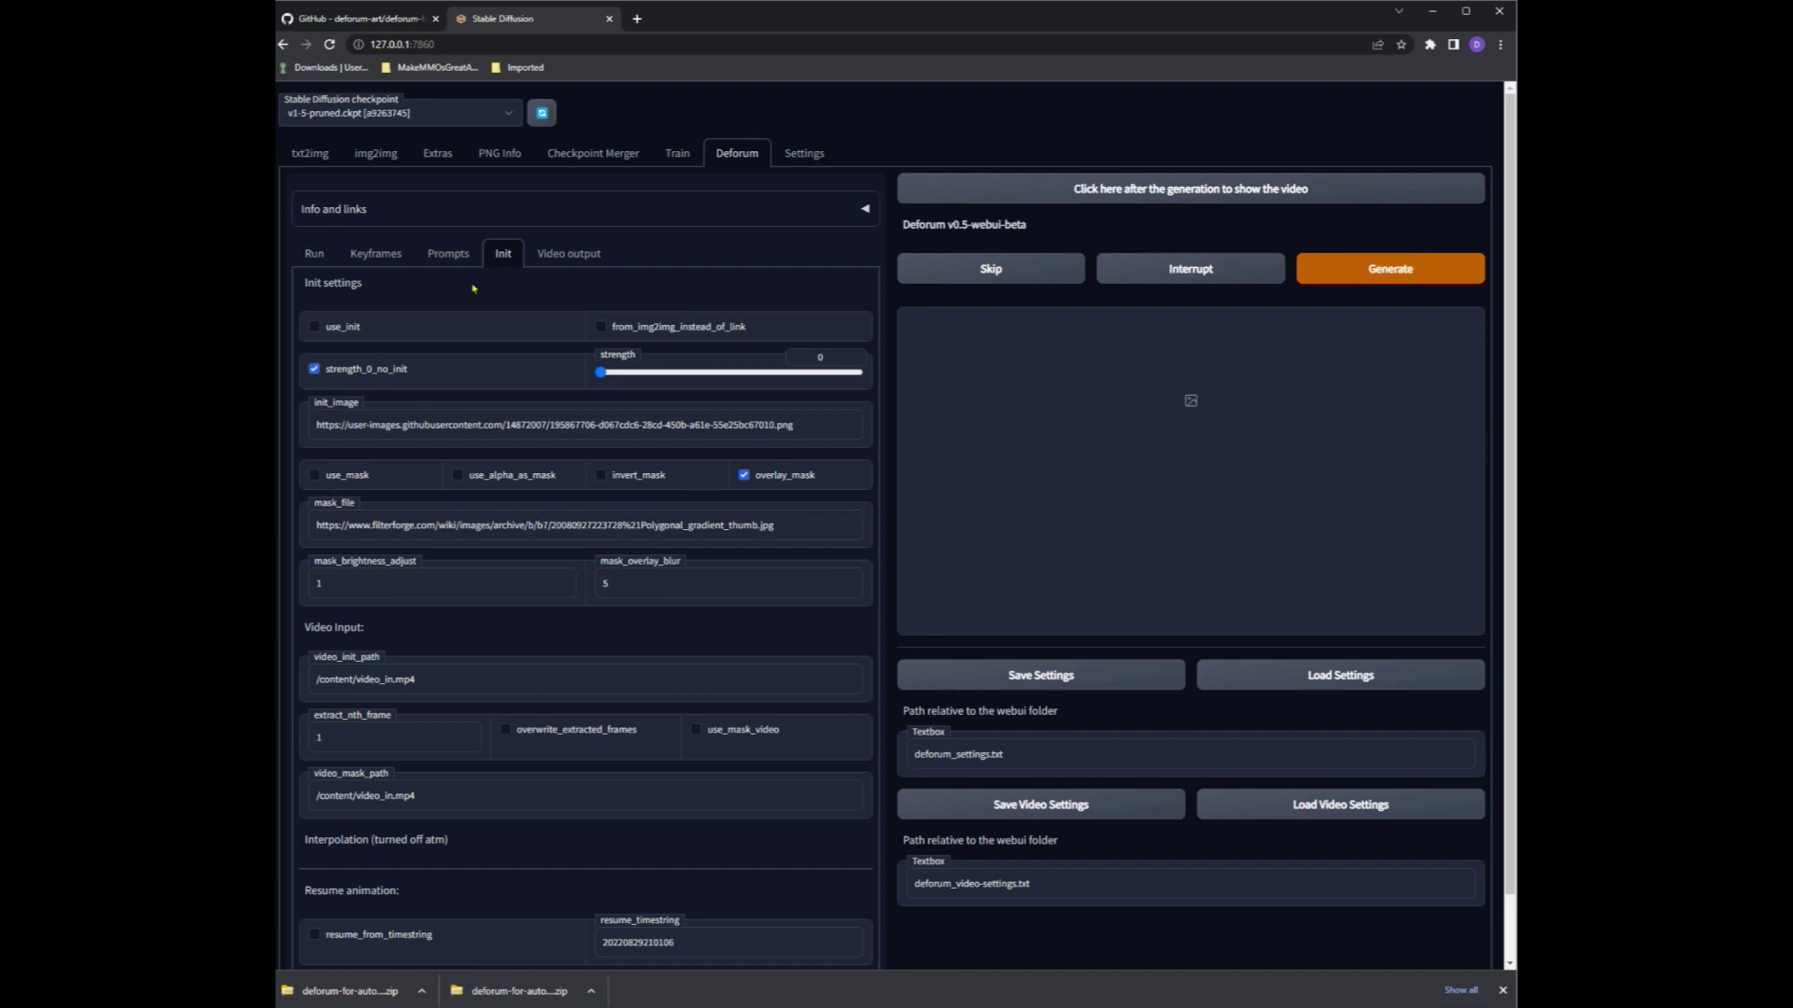
scroll(512, 440, "down", 1)
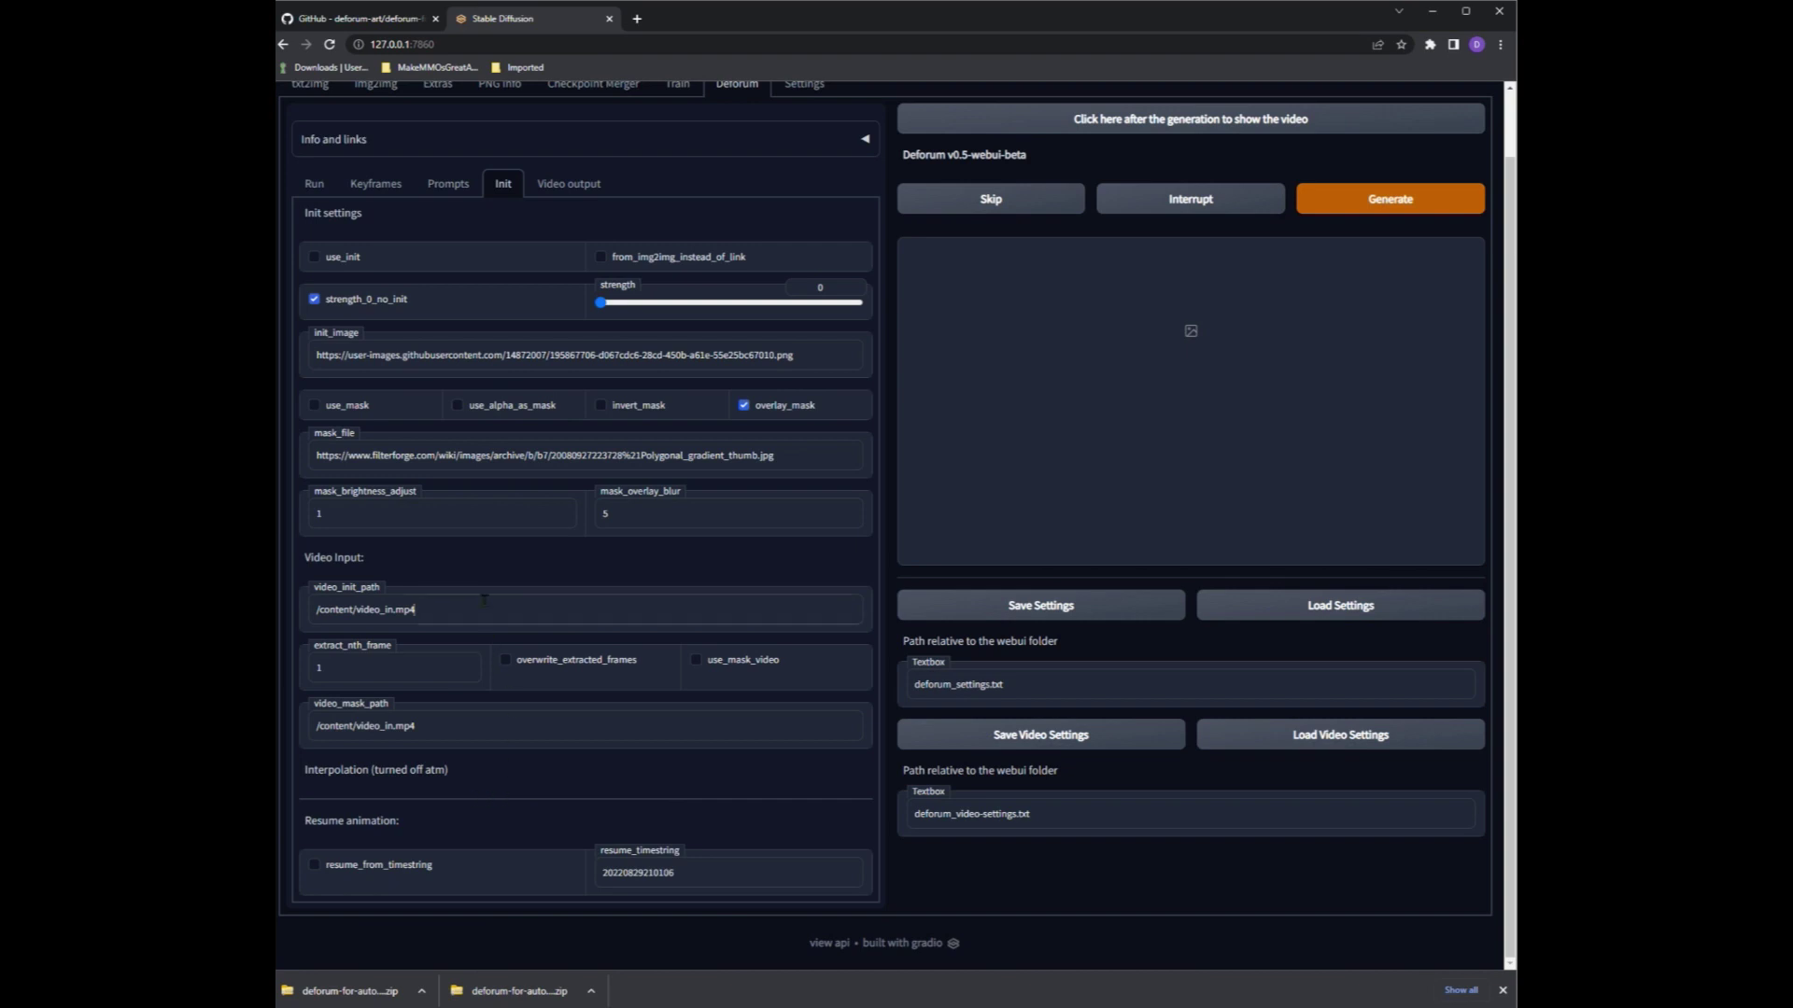
left_click_drag(490, 609, 320, 609)
type("C:/Users/gaiji/Desktop\\")
scroll(398, 590, "up", 1)
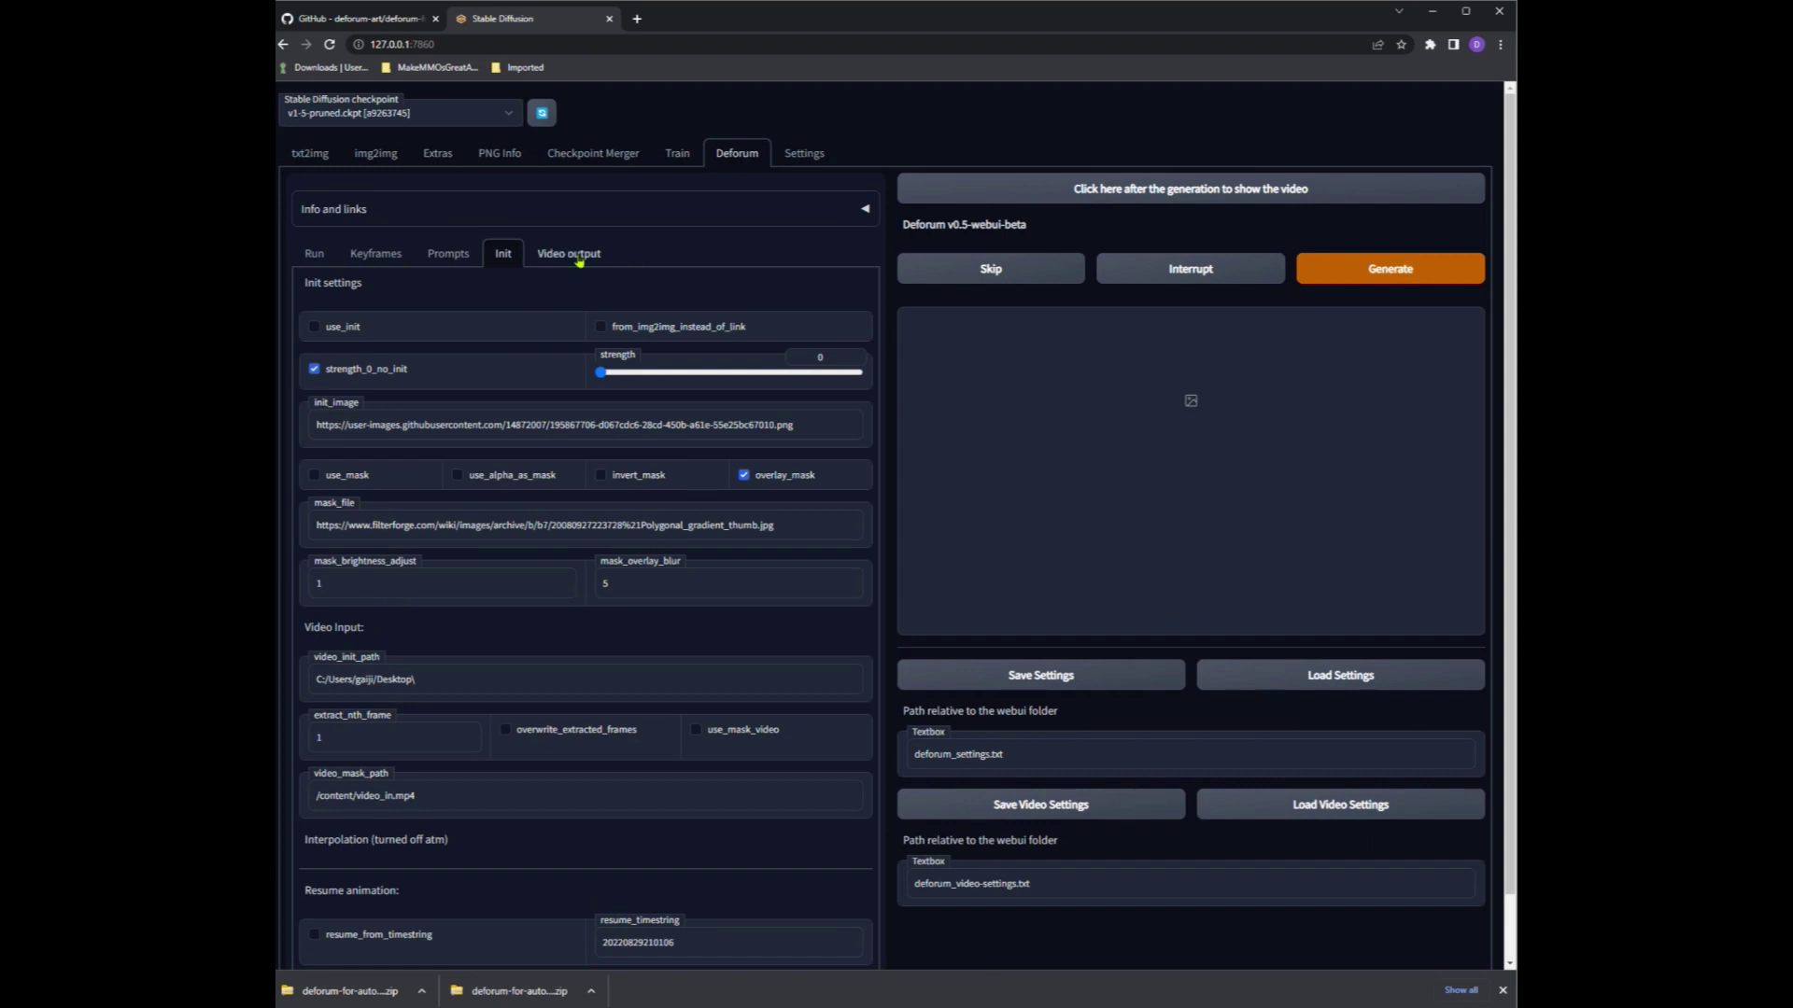
left_click(449, 255)
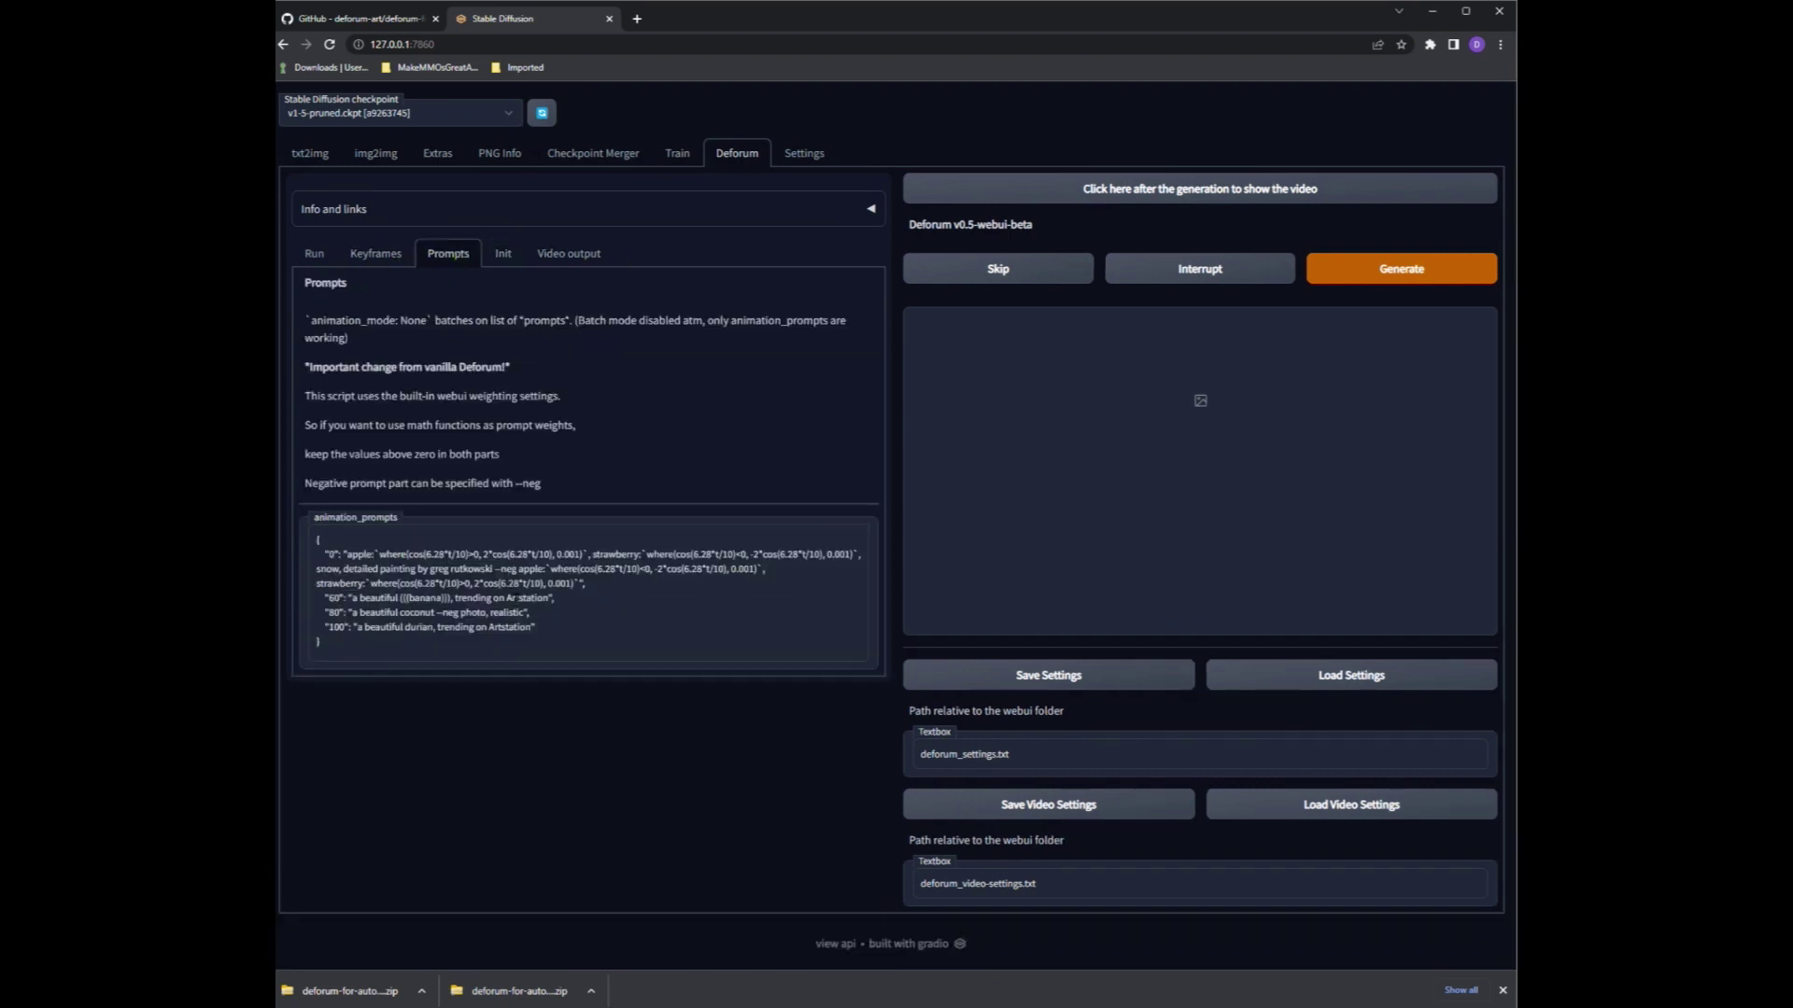
- In animation_prompts, replace apple with SNAKE, banana with GIRL, and start retyping coconut
double_click(358, 552)
left_click(531, 612)
double_click(360, 558)
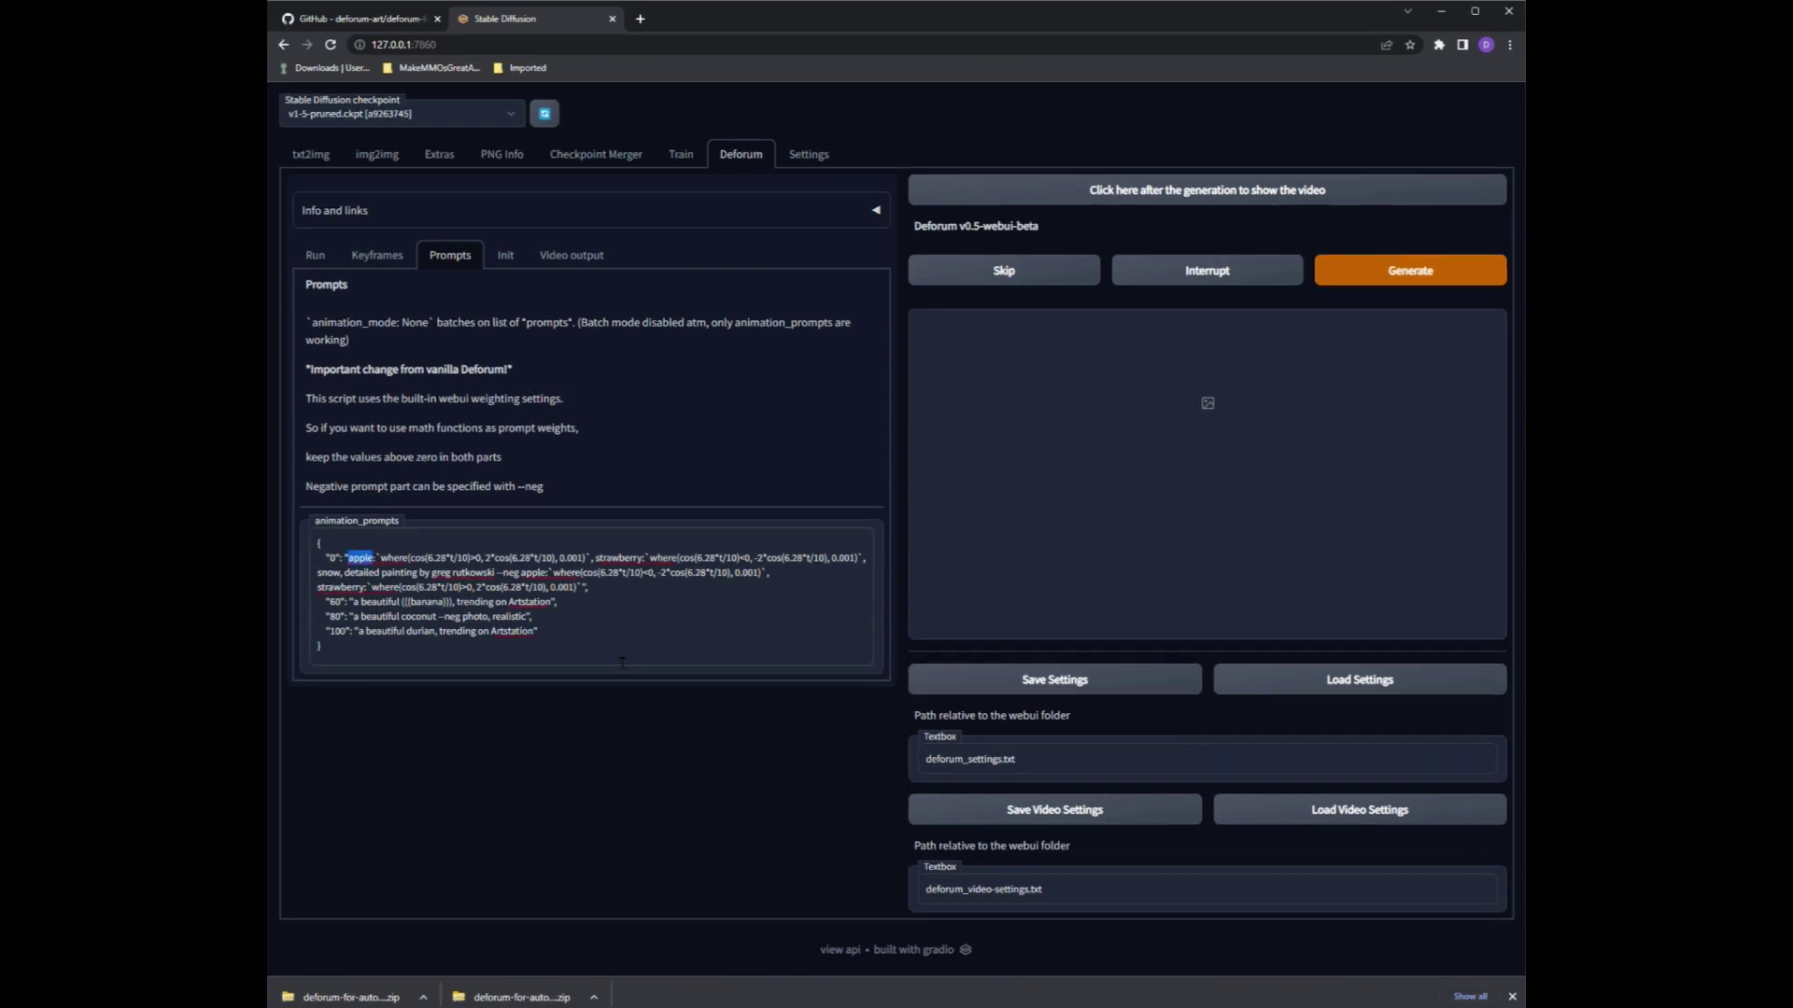
type("SNAKE")
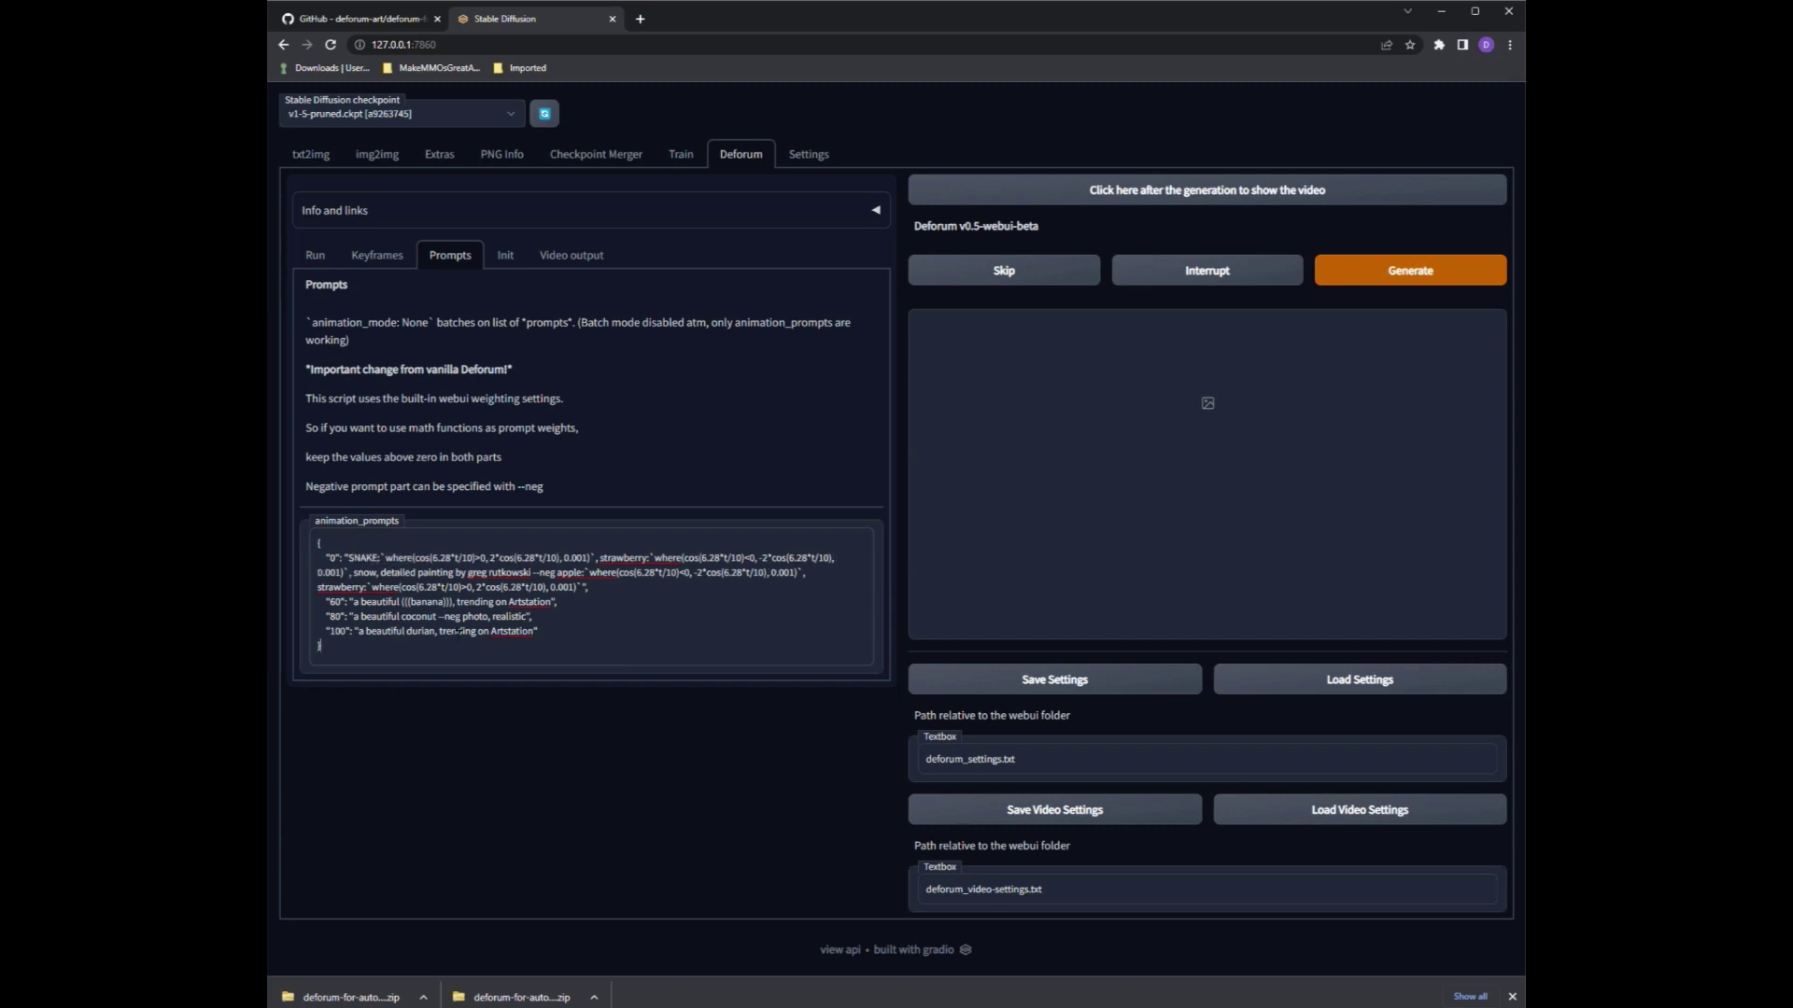
double_click(365, 601)
double_click(414, 602)
type("GIRL")
double_click(414, 616)
type("s")
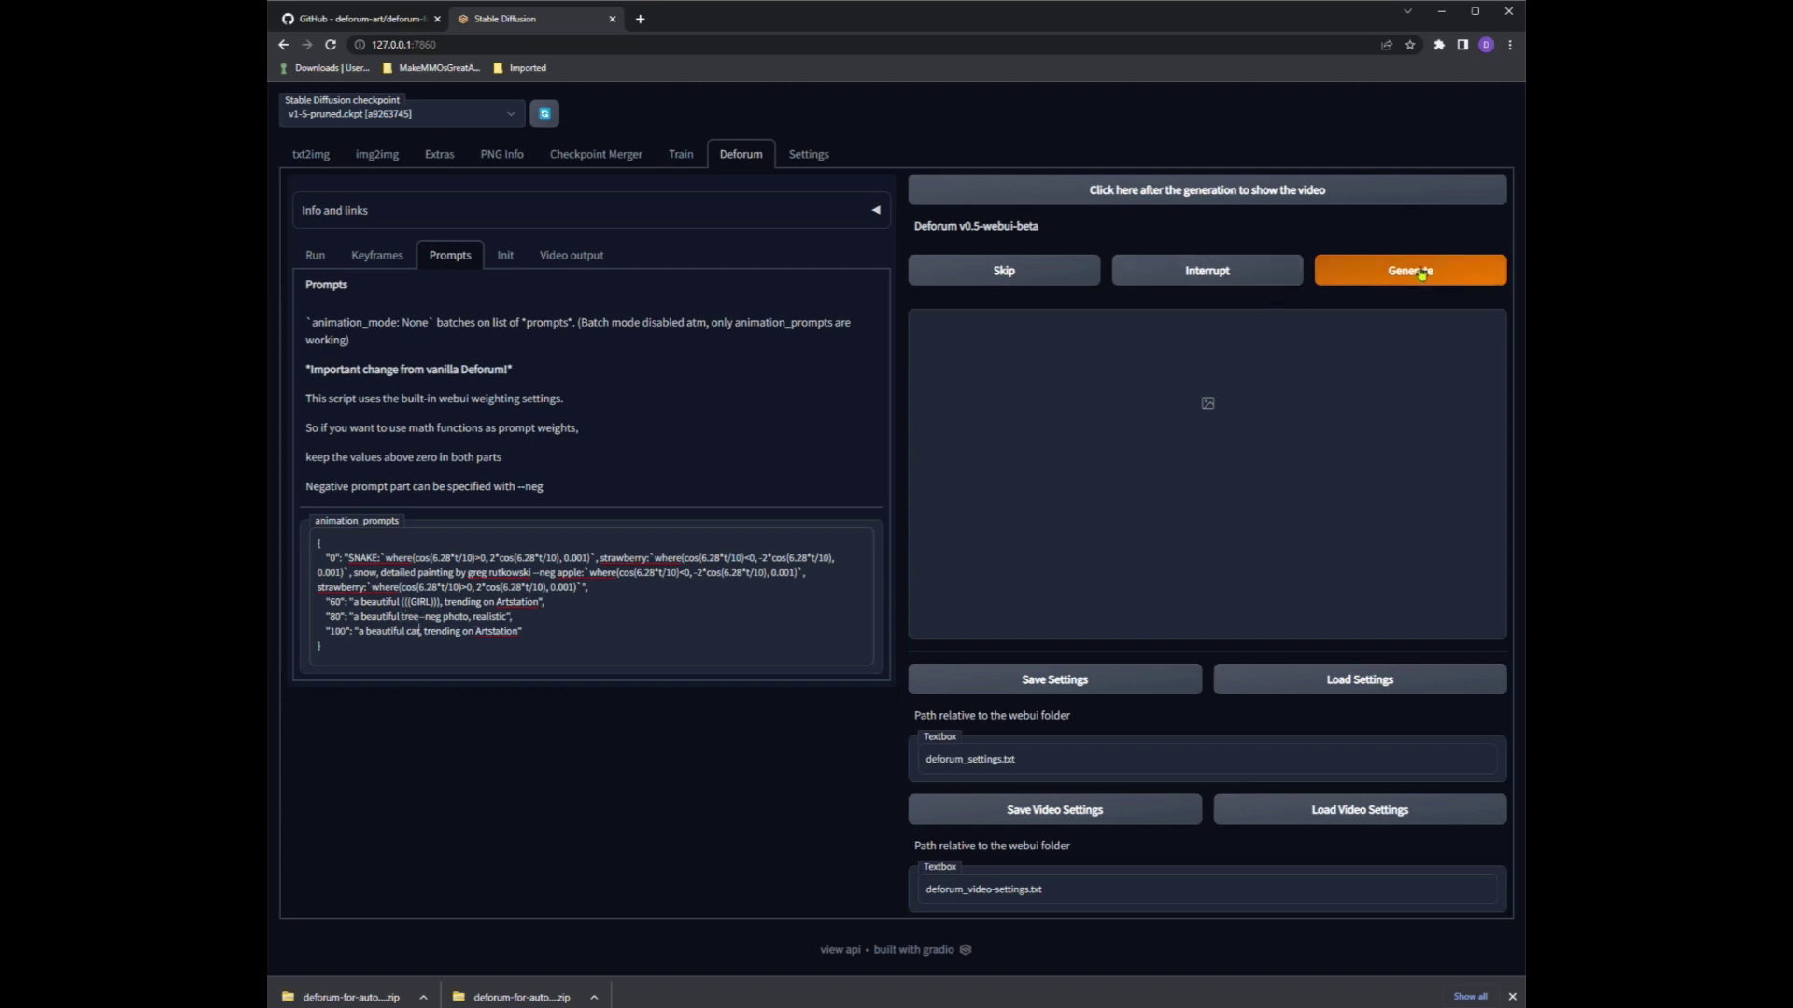
- Generate the Deforum animation and watch rendering progress in the console
left_click(1414, 272)
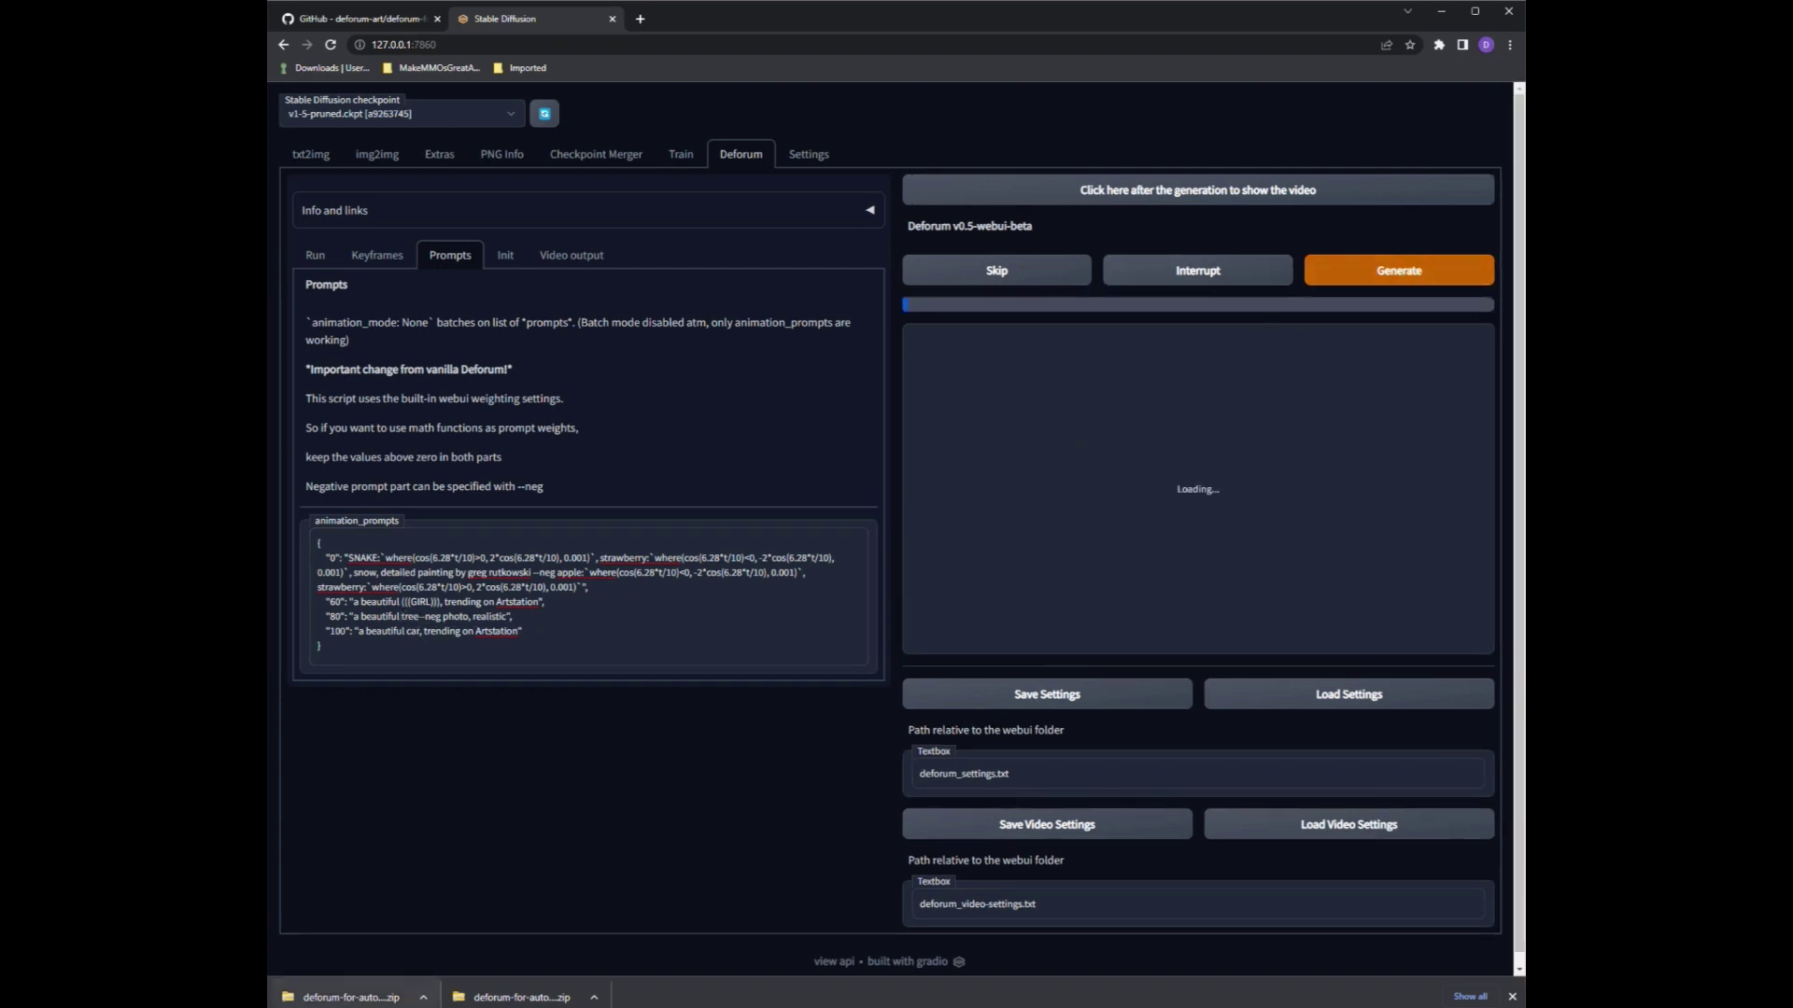
key("alt+Tab")
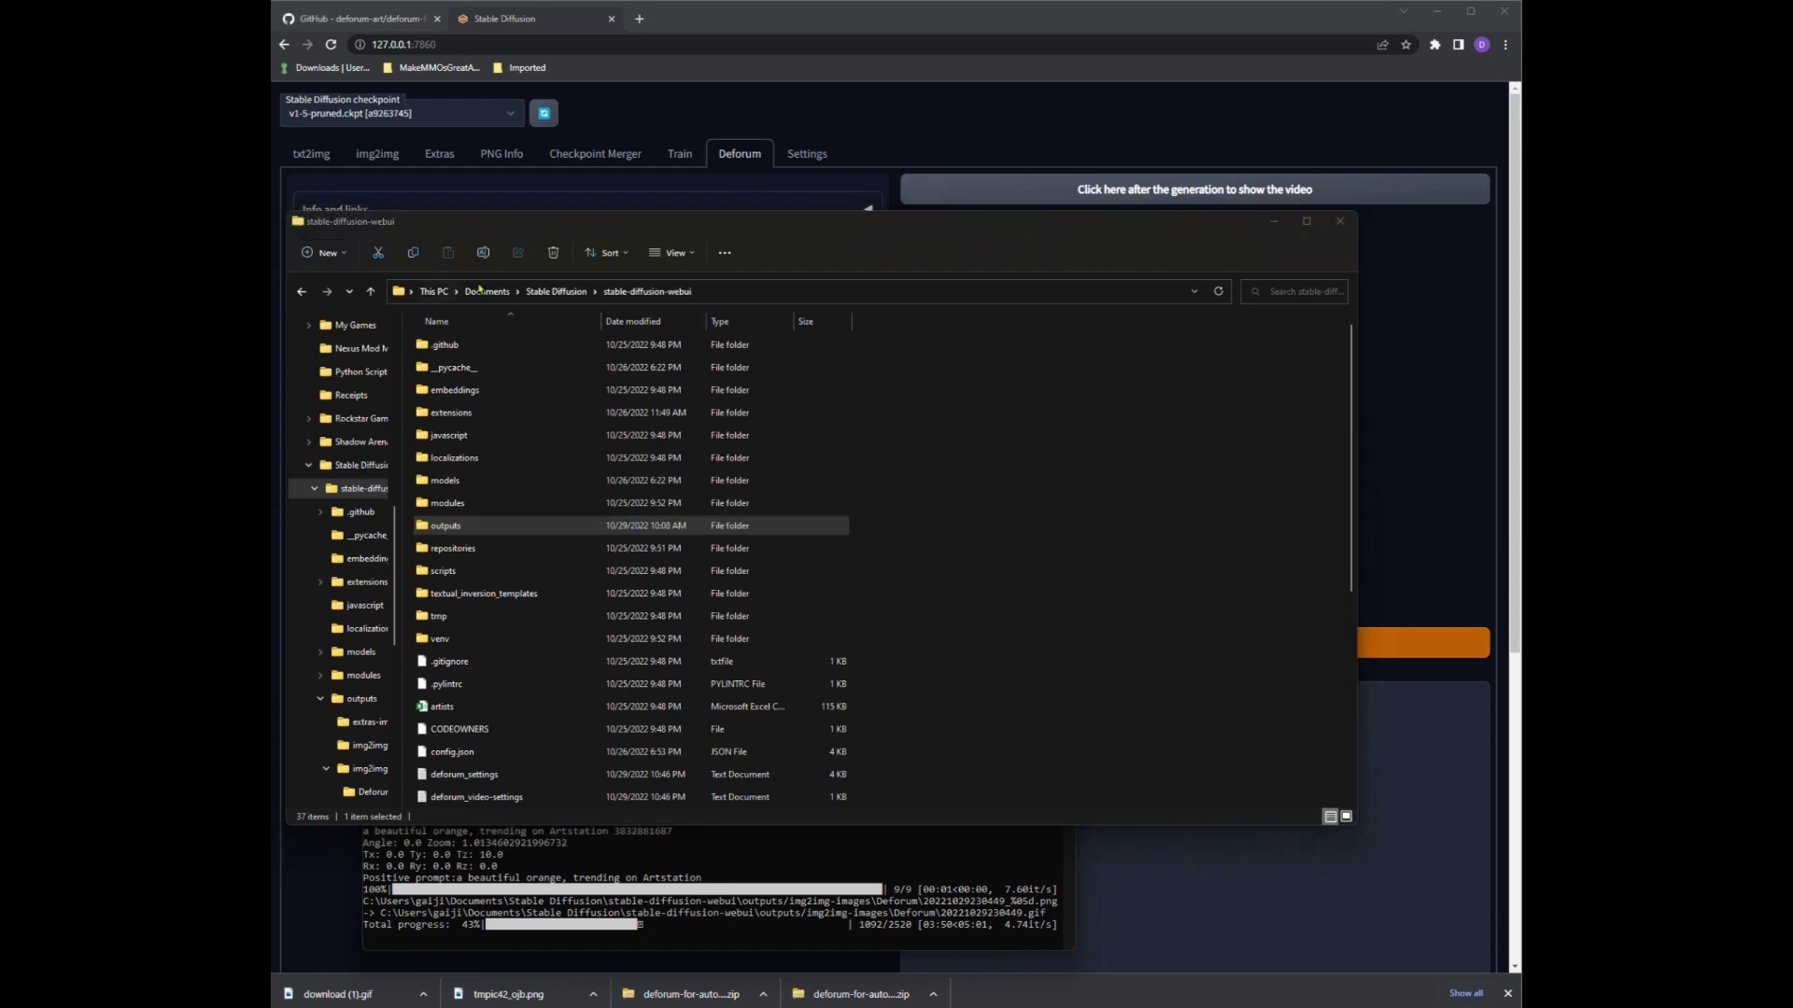
double_click(465, 532)
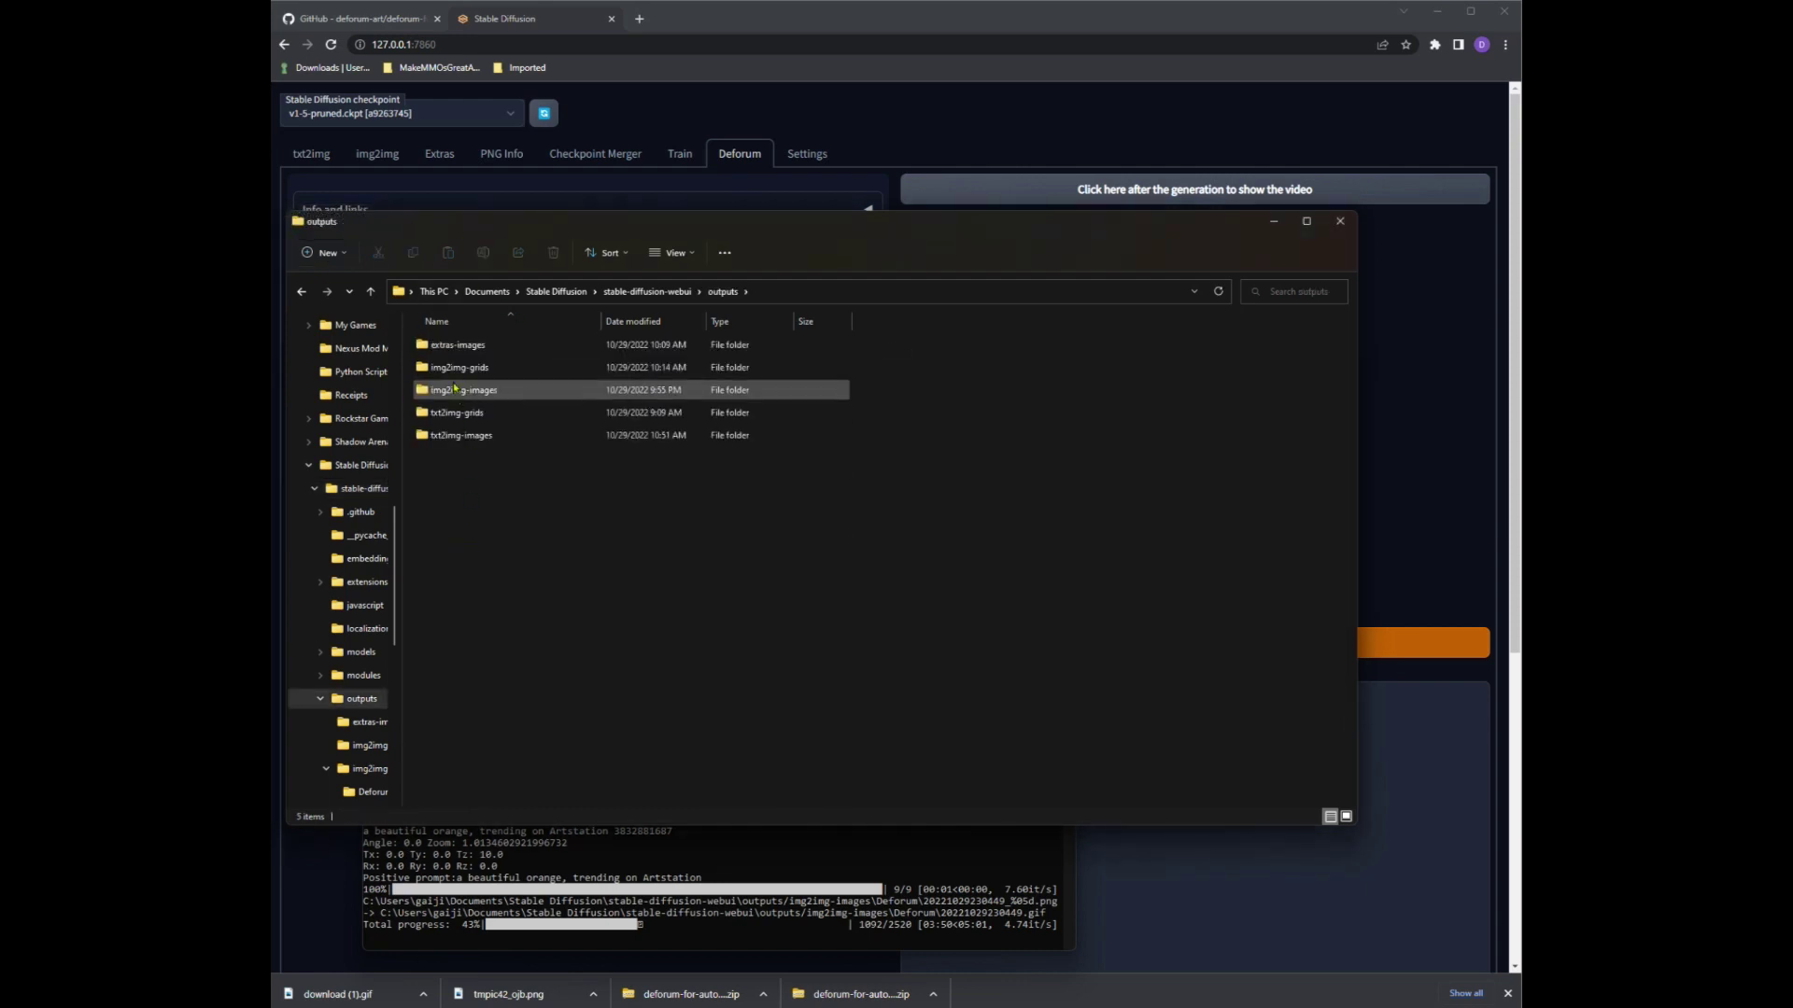
left_click(460, 390)
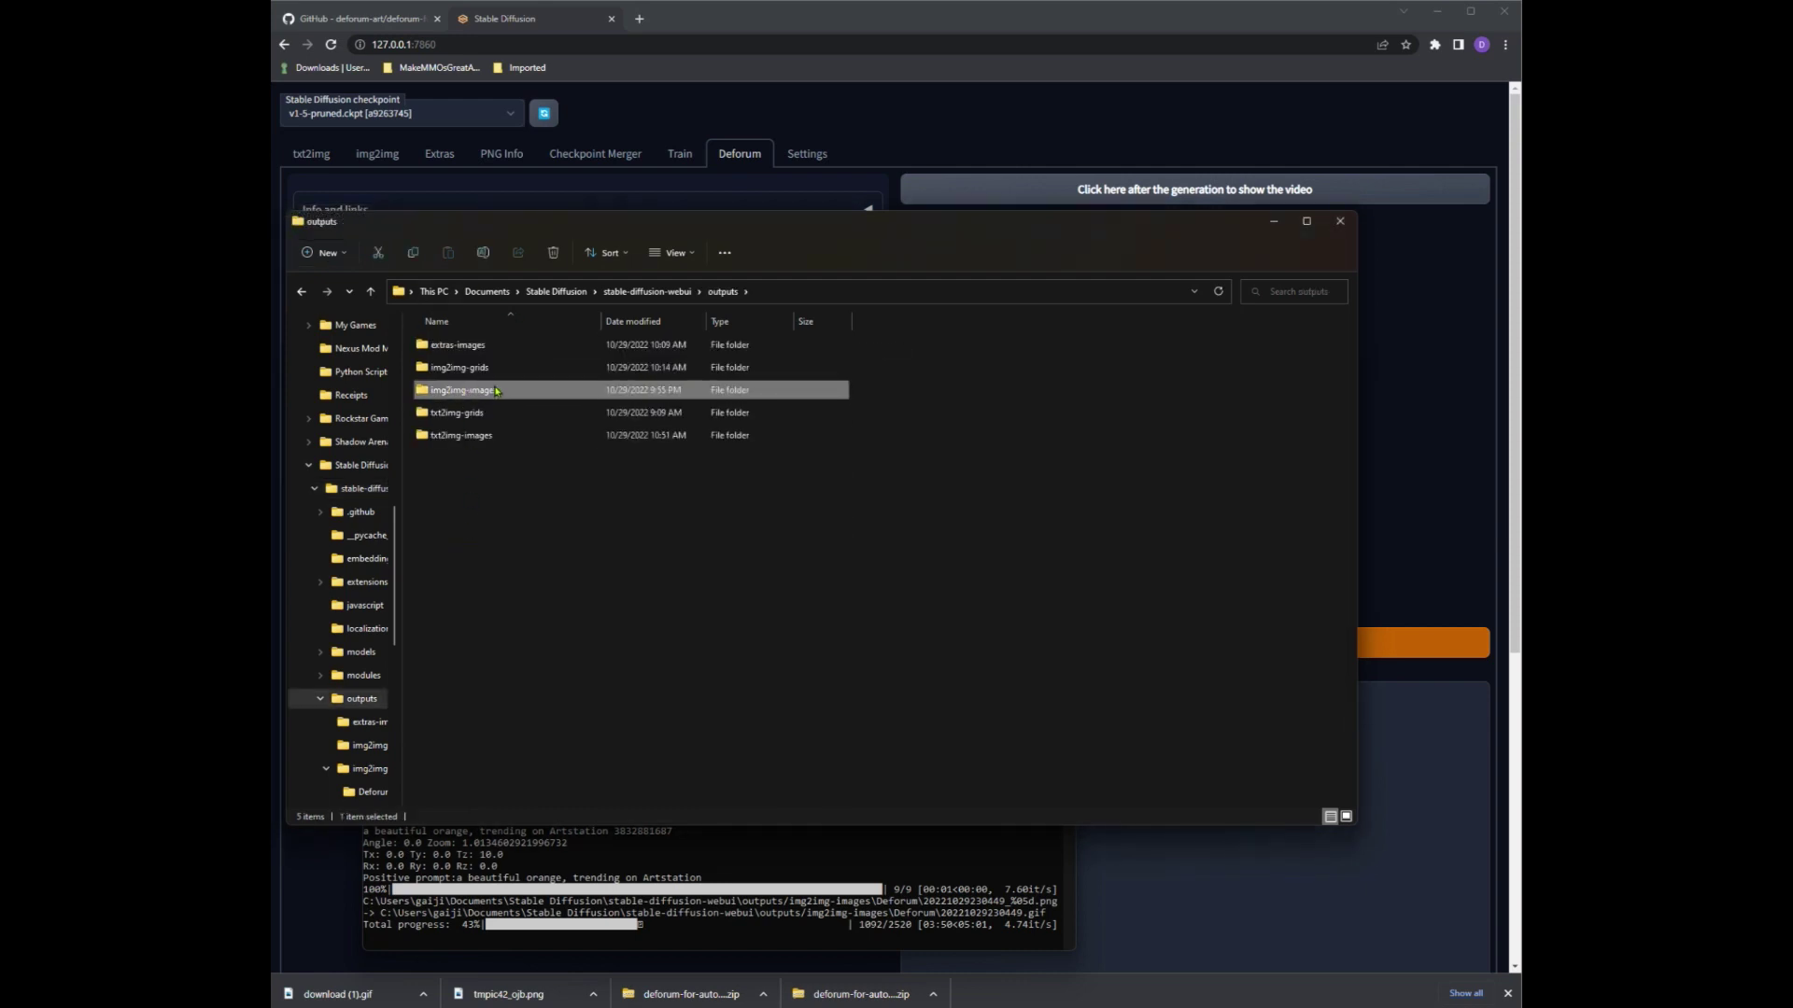
double_click(494, 394)
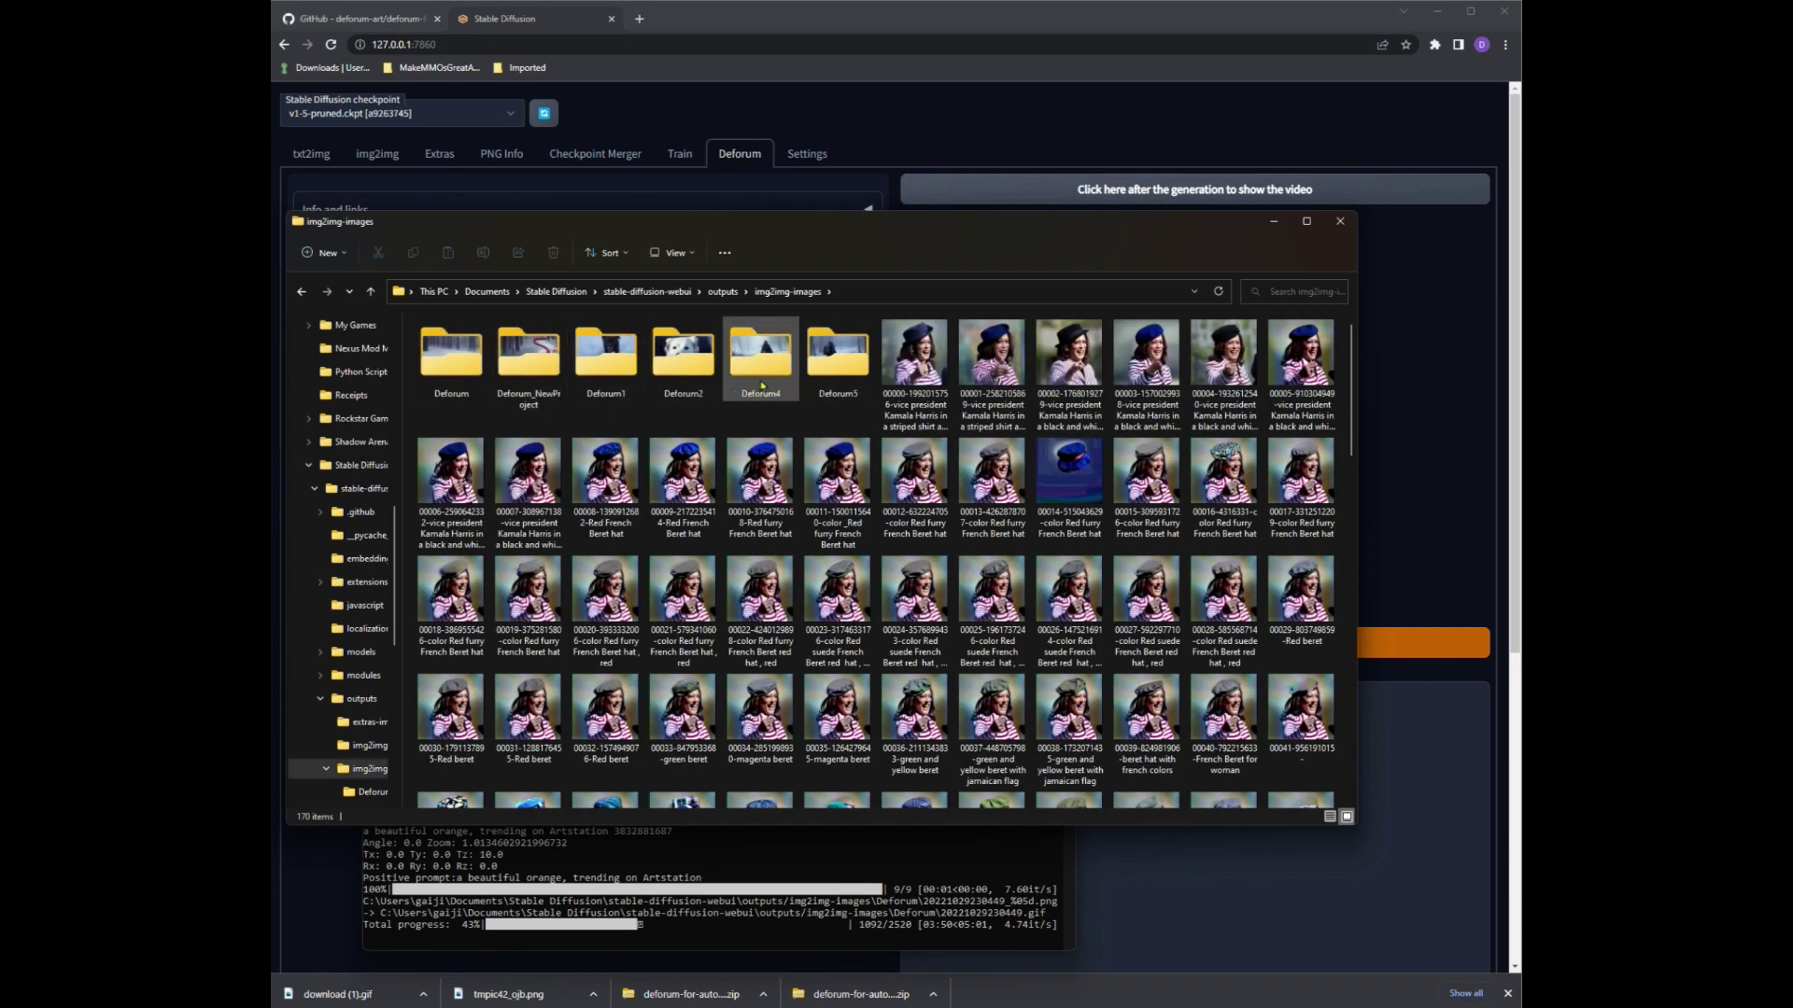
double_click(453, 367)
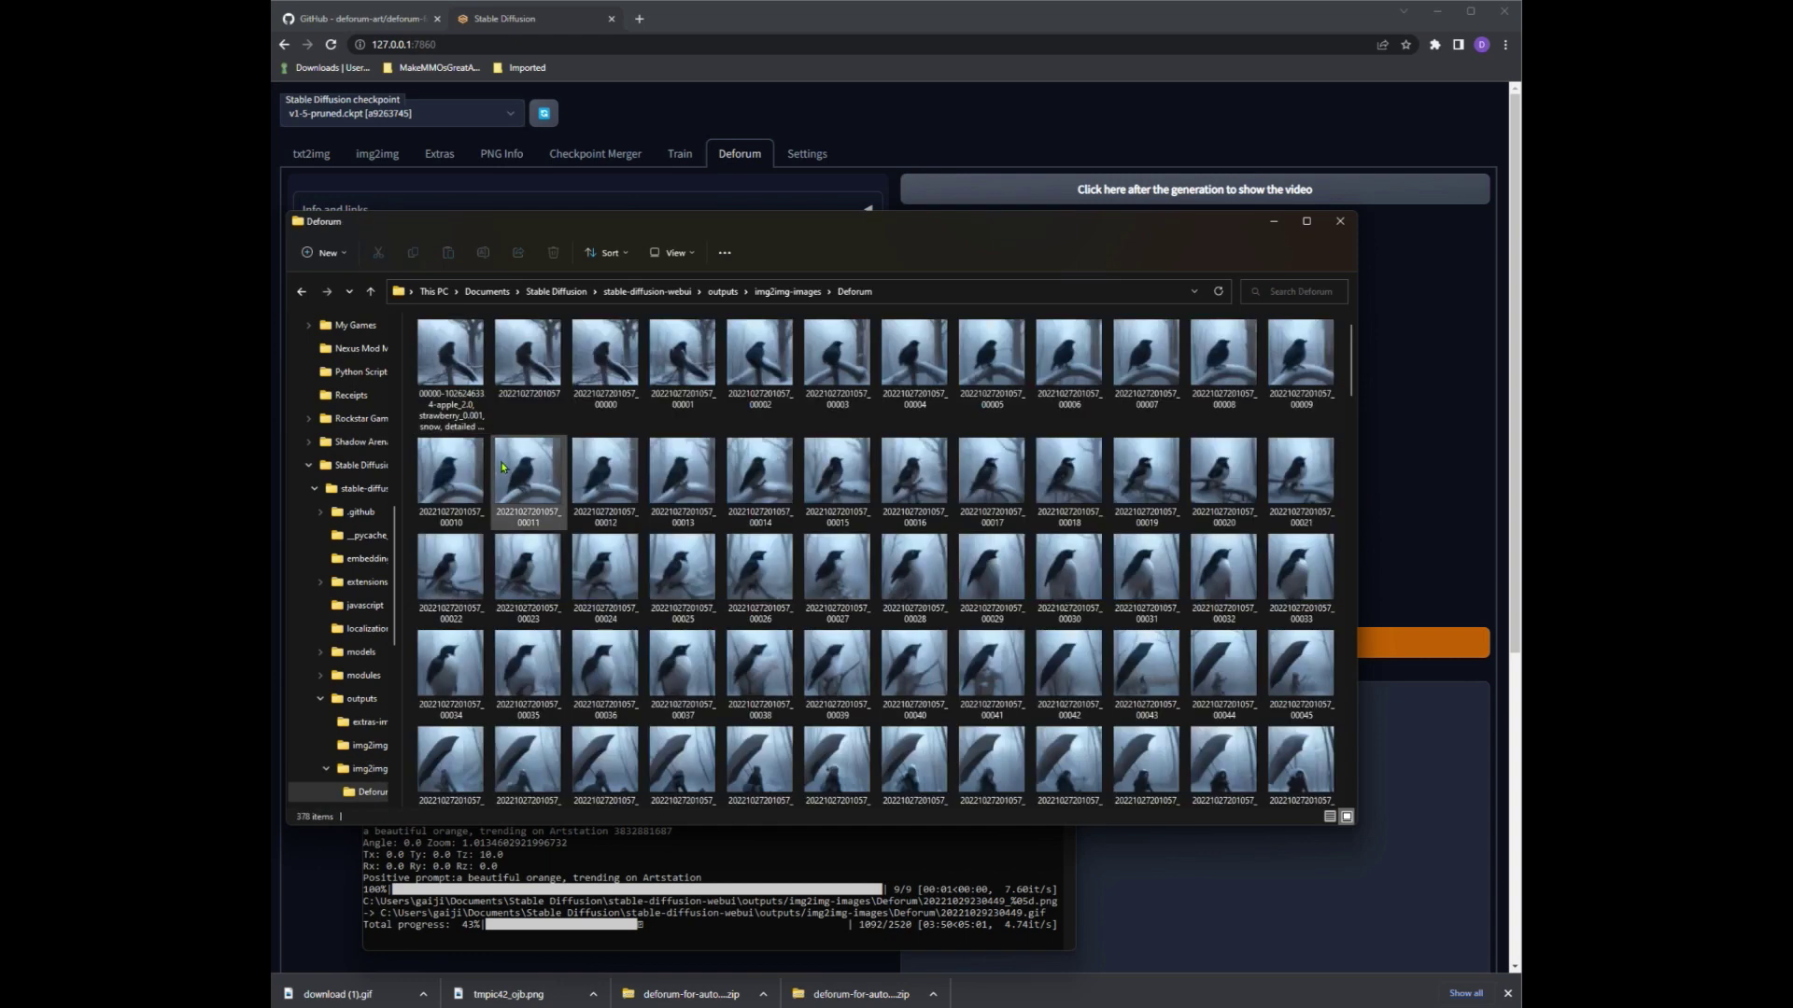
scroll(876, 449, "down", 20)
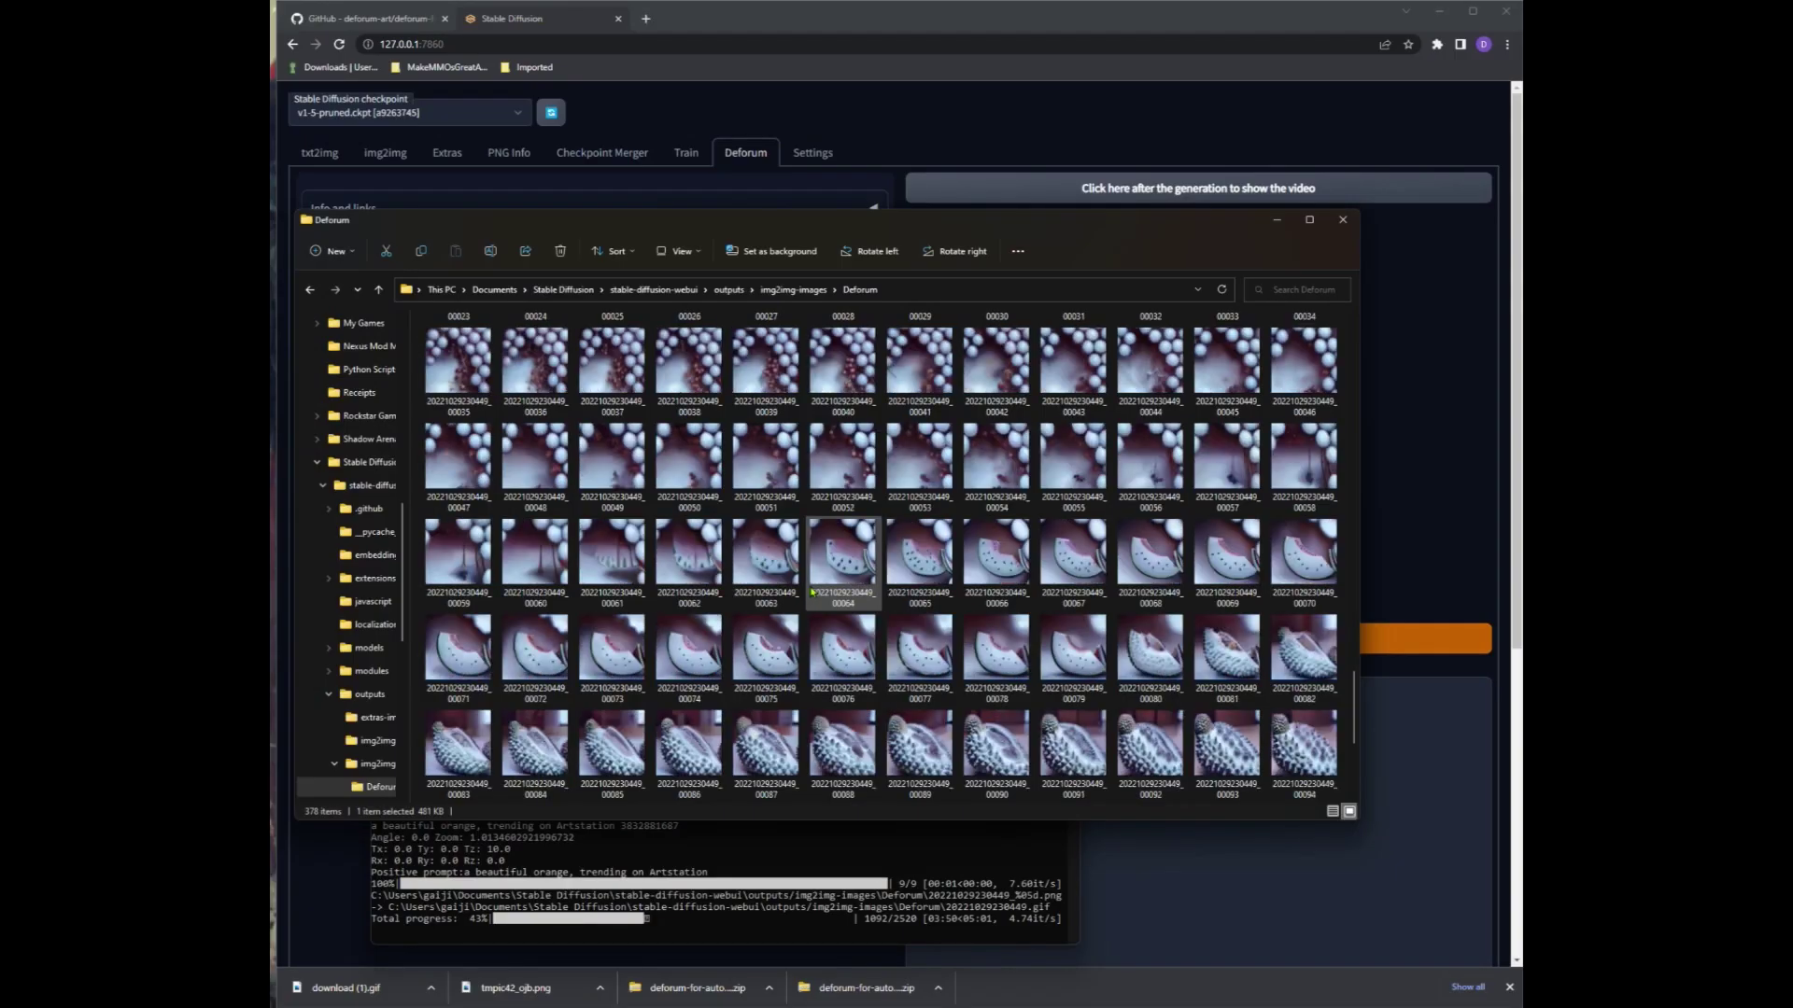
scroll(812, 591, "up", 5)
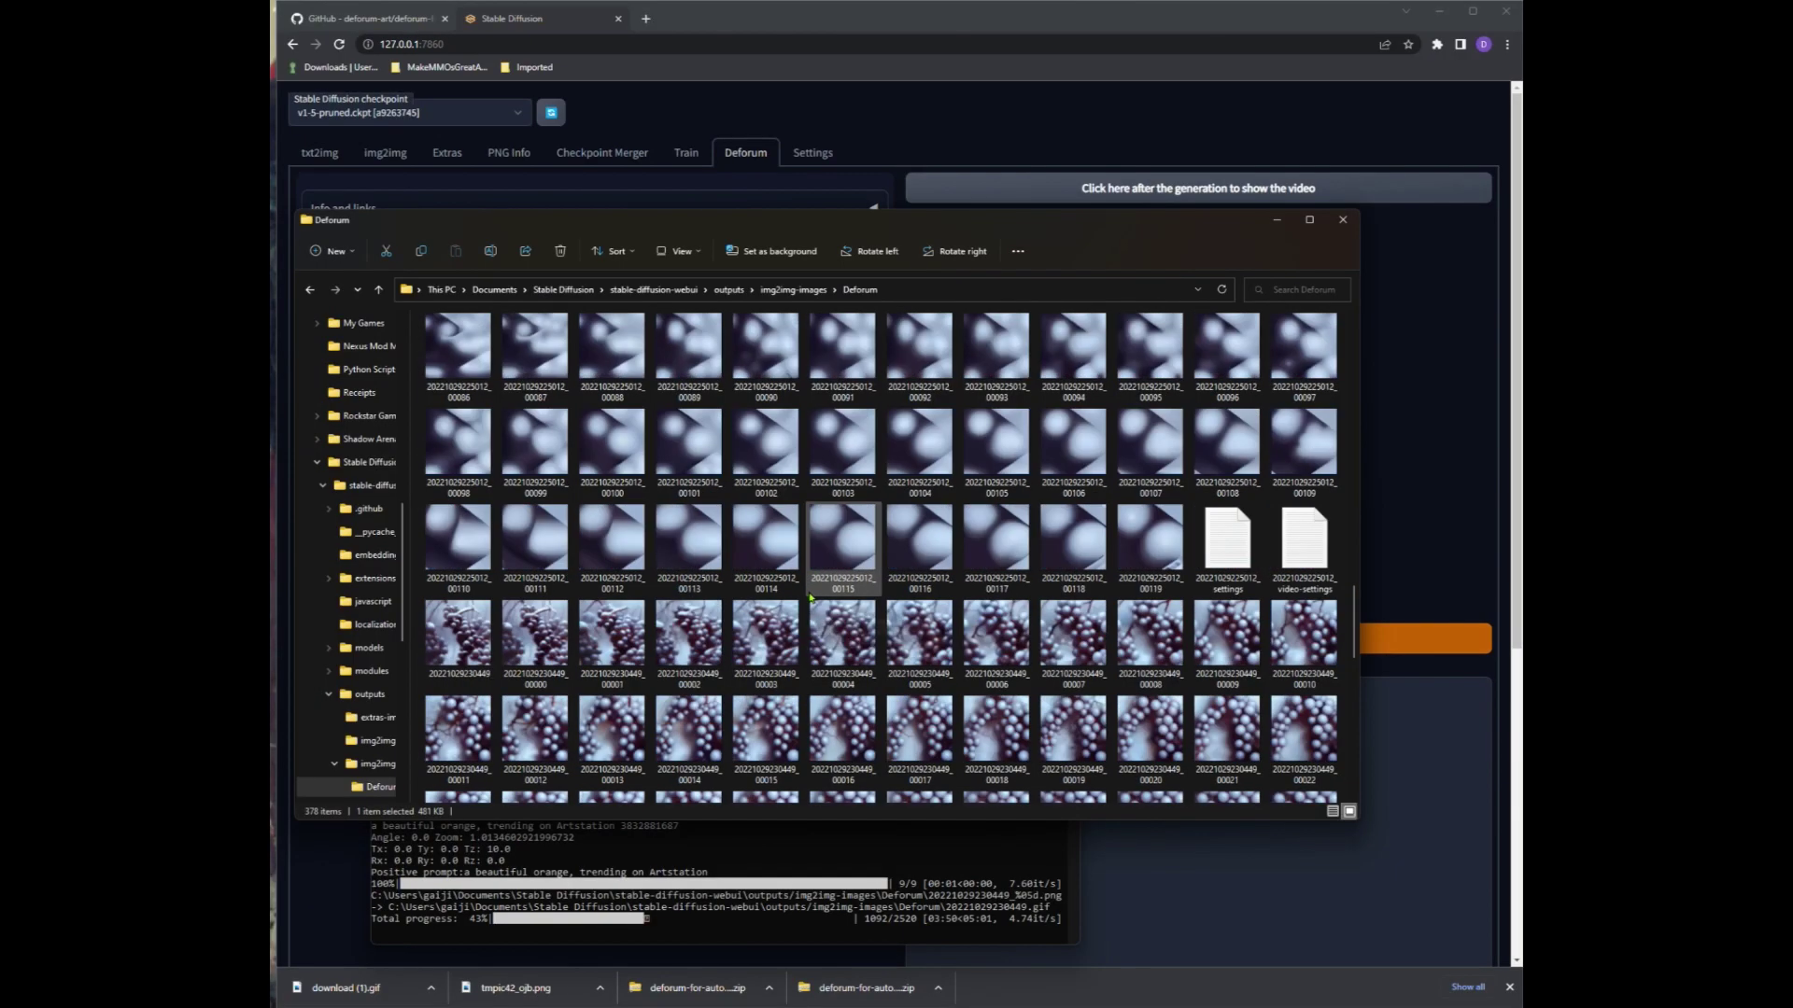
- Open the generated Deforum animation GIF in Windows Photos
double_click(468, 638)
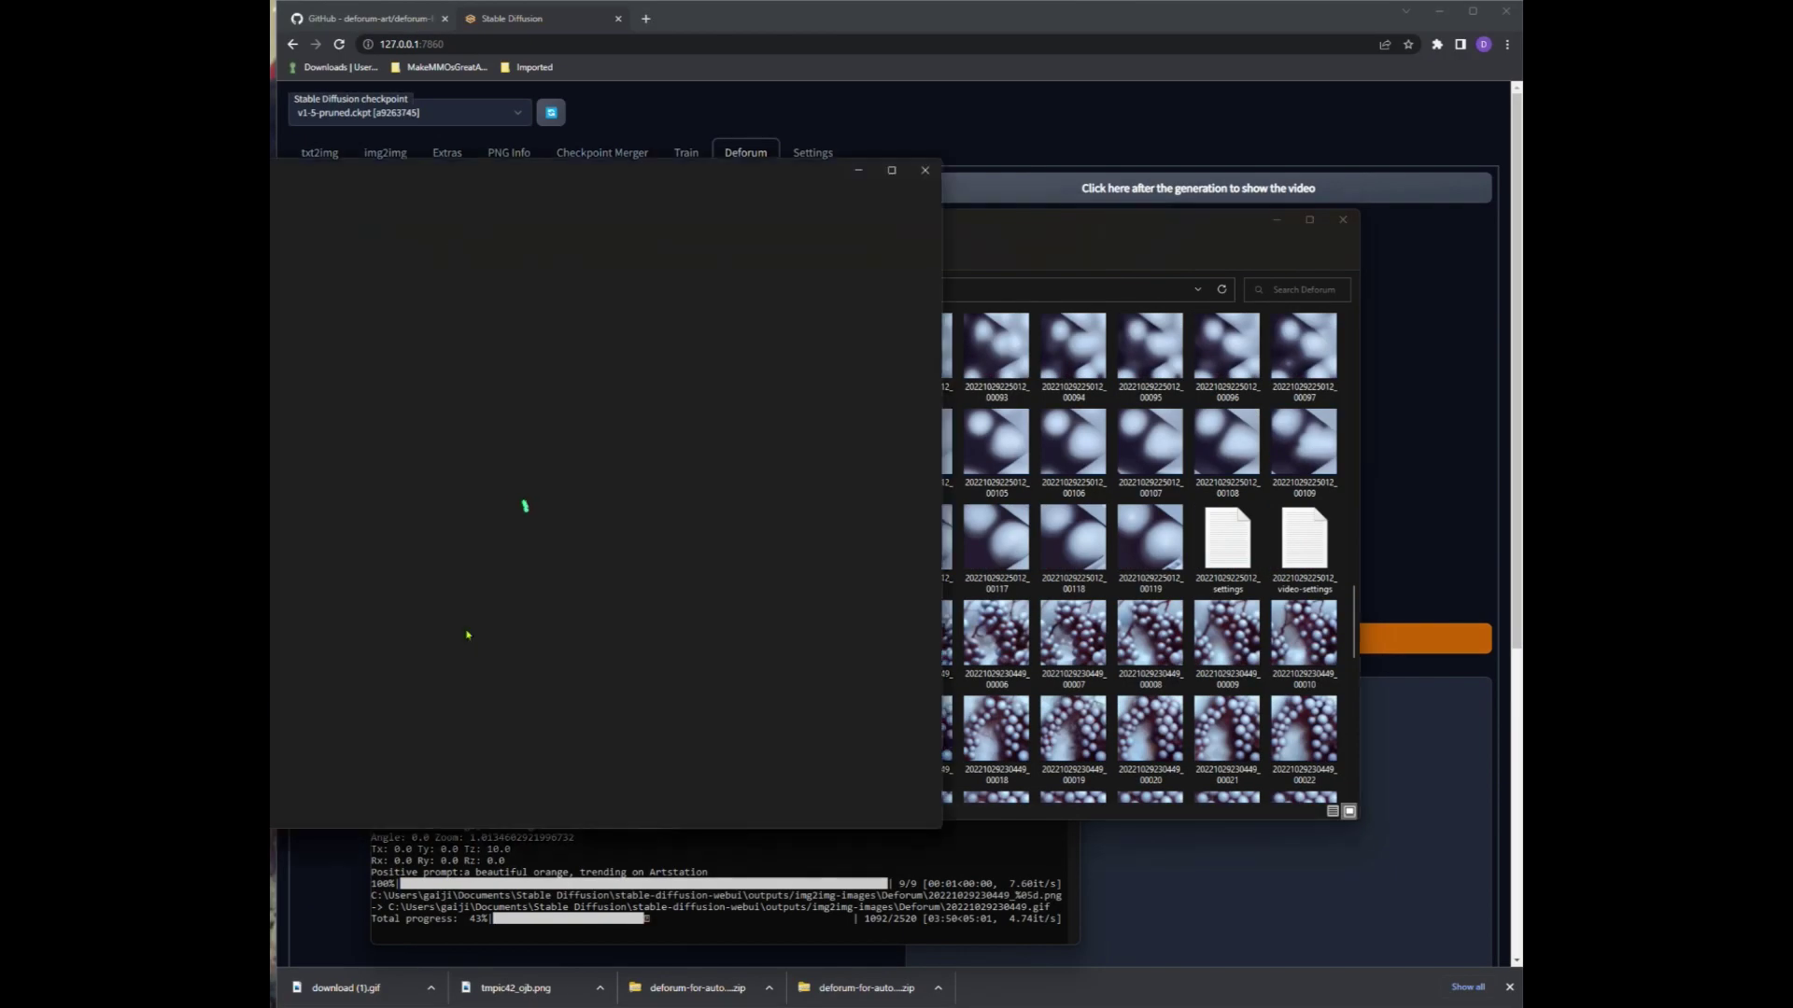